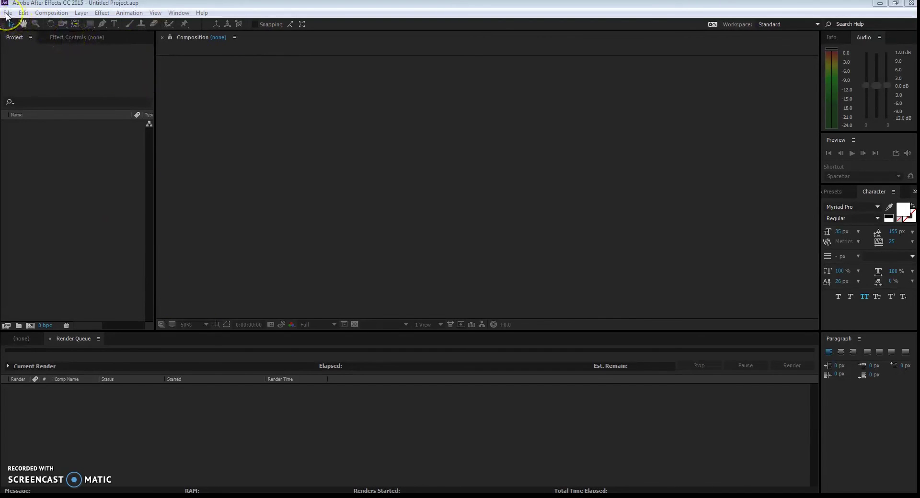
Create Comp 1 from the HDTV 1080 29.97 preset (1920×1080, 0:00:11:14)
left_click(31, 63)
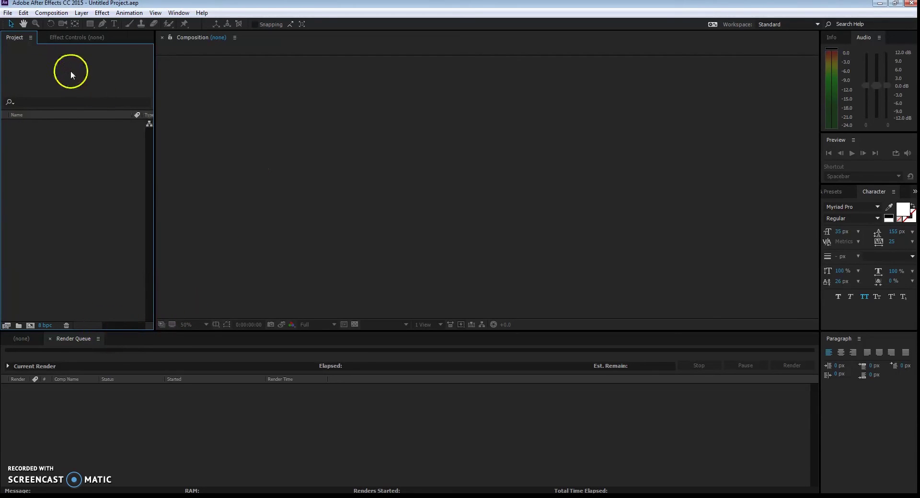
left_click(9, 13)
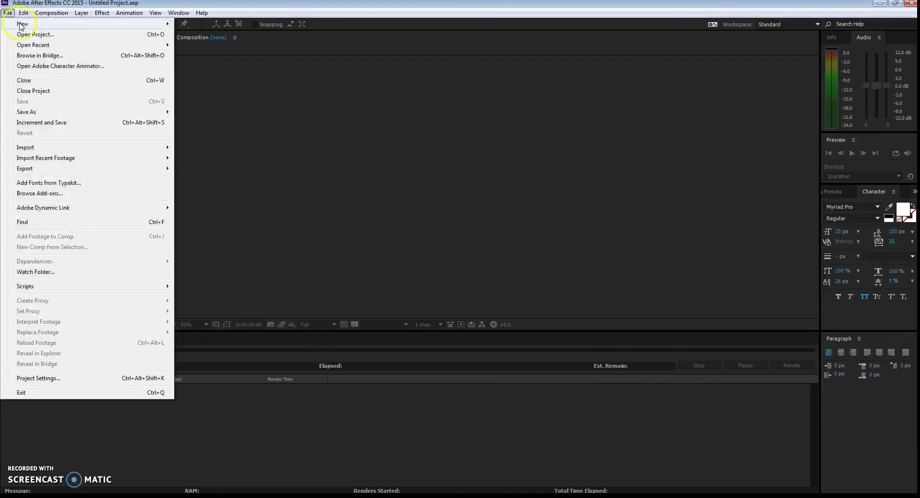
mouse_move(20, 26)
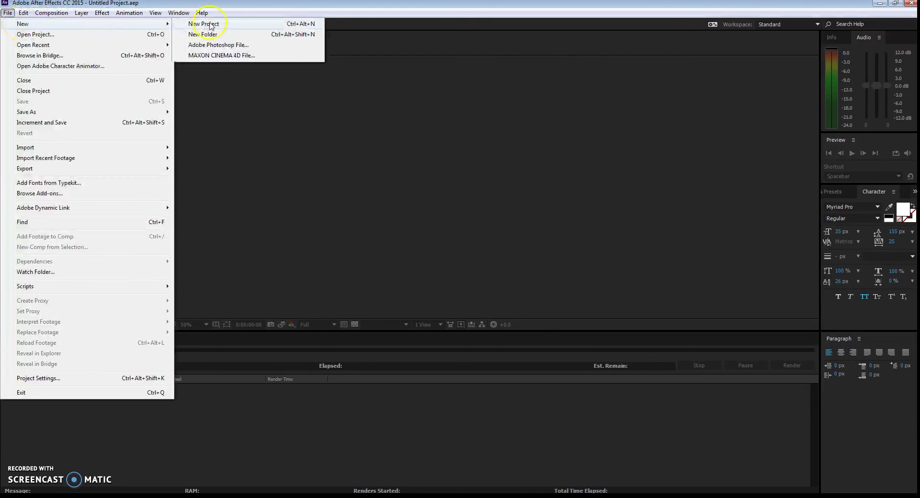
left_click(50, 12)
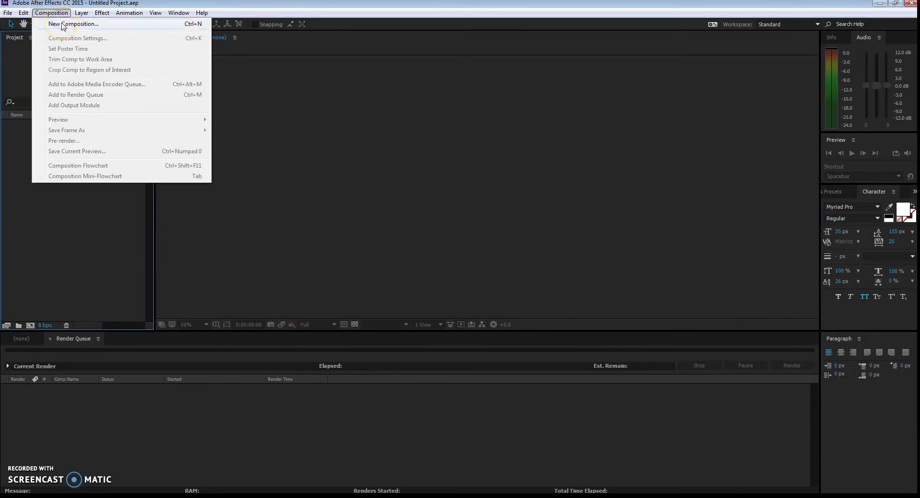
left_click(63, 24)
left_click_drag(692, 190, 620, 88)
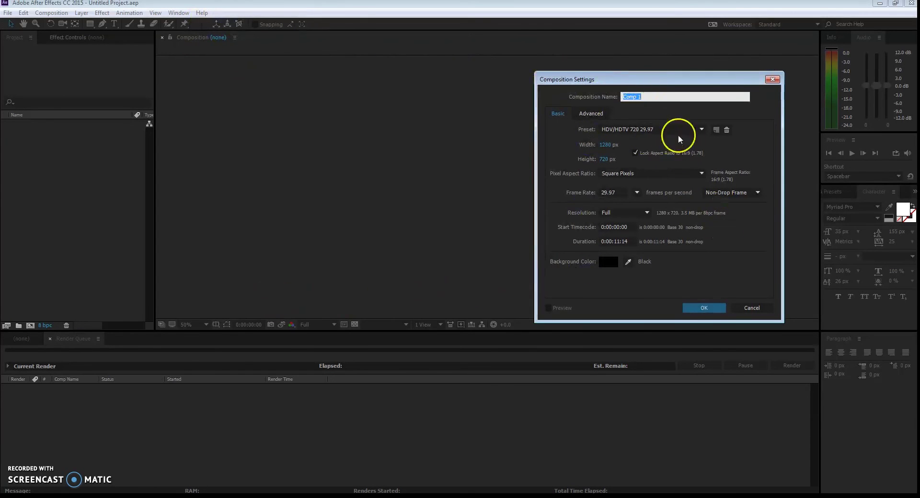
left_click(653, 129)
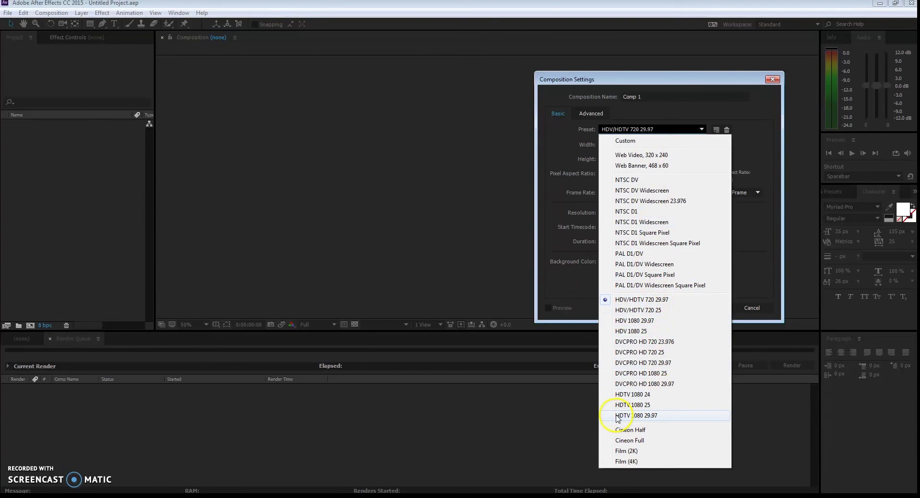
left_click(658, 416)
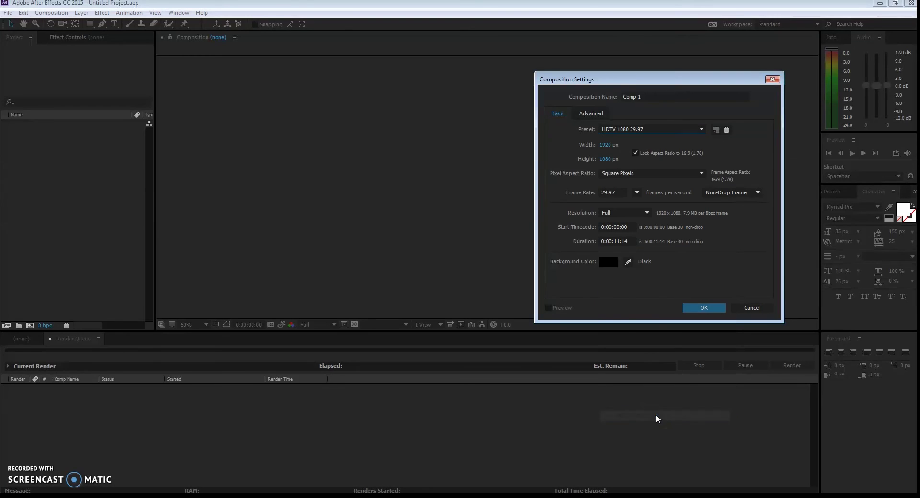
left_click(614, 137)
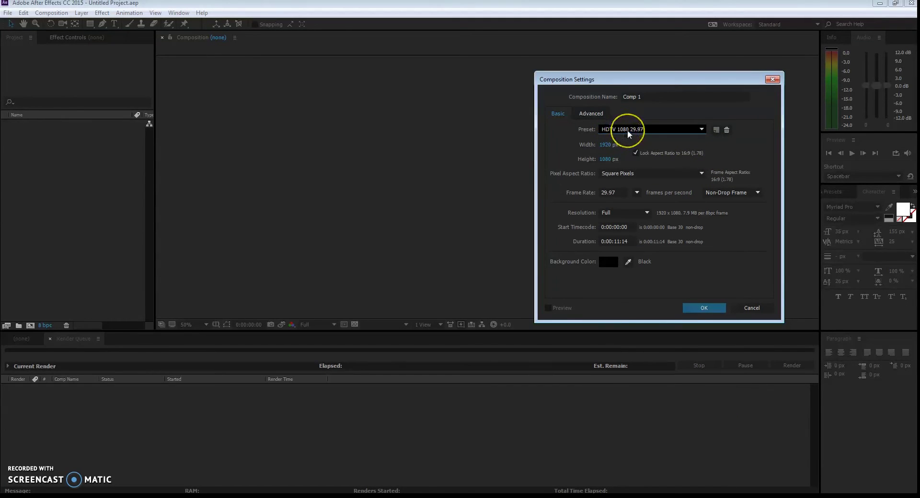
left_click(605, 133)
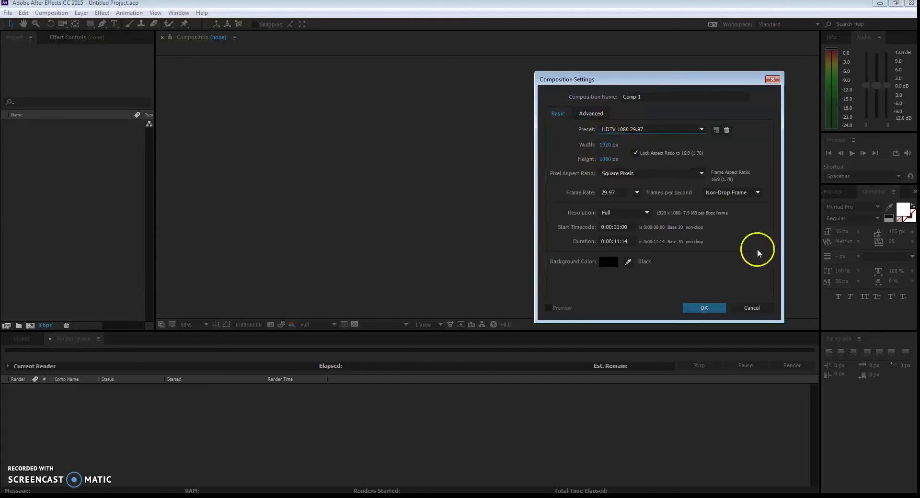
left_click(704, 308)
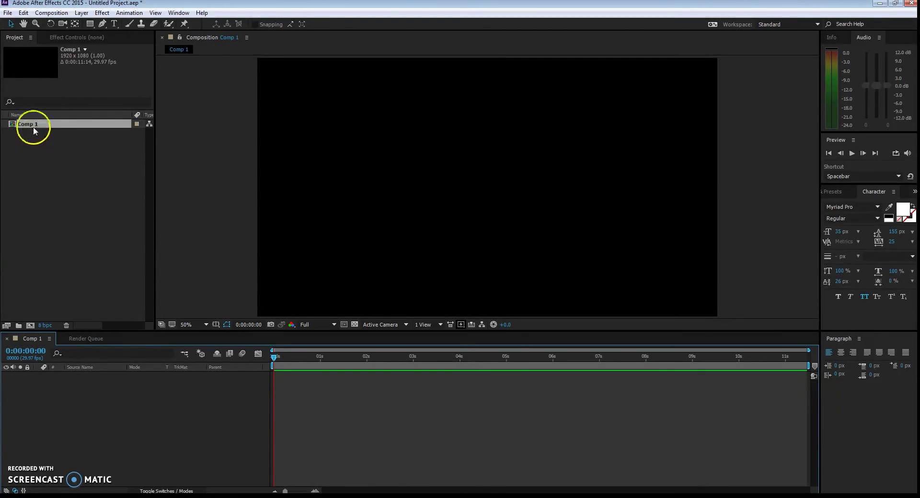
Rename Comp 1 to 'After Effects -' followed by the author's first name
left_click(33, 125)
left_click(31, 144)
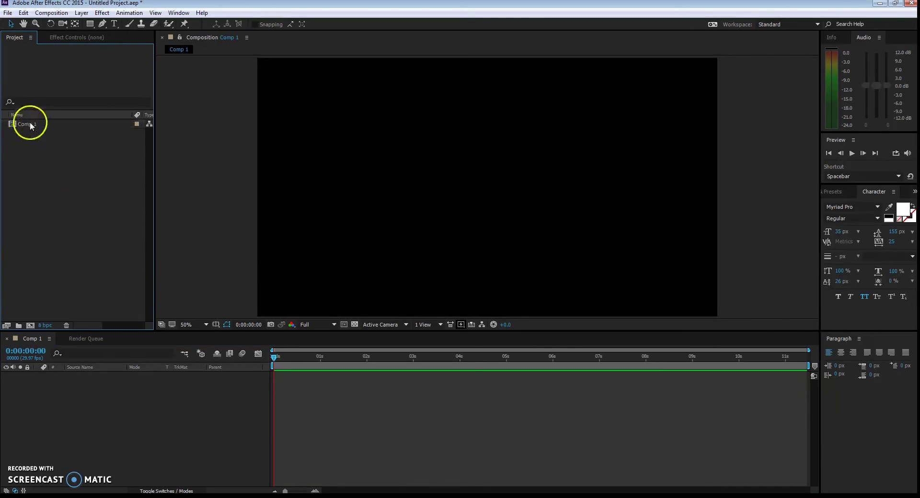
left_click(30, 126)
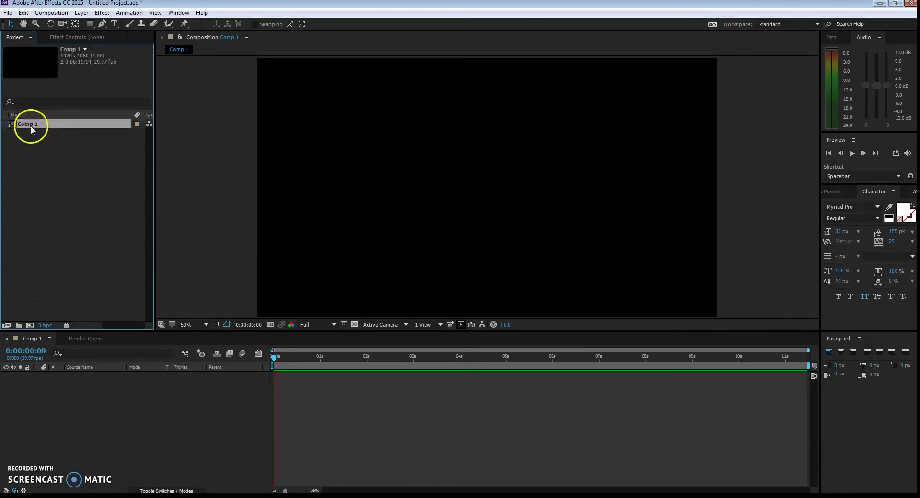
key("Return")
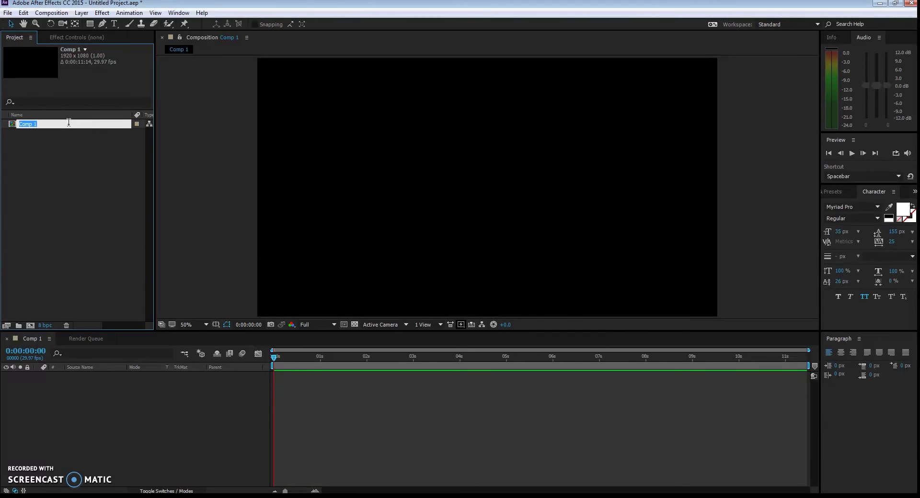
type("After Effects - Ian")
key("Return")
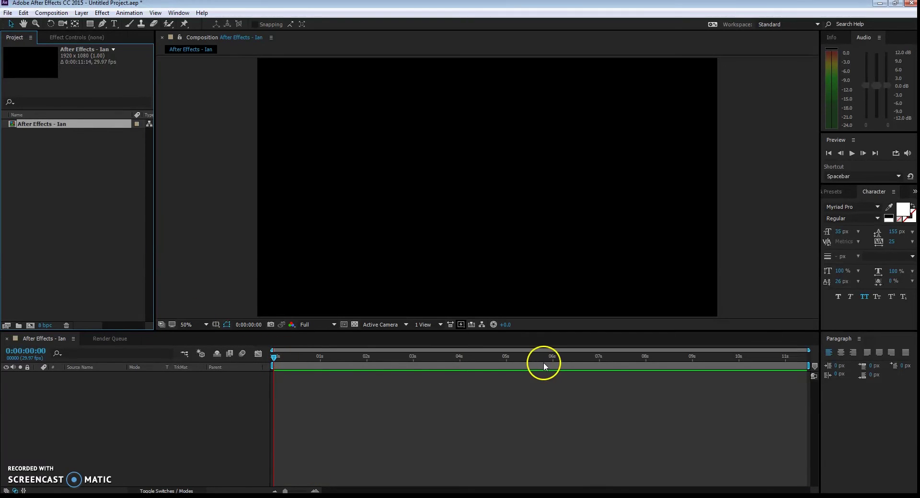
left_click(652, 357)
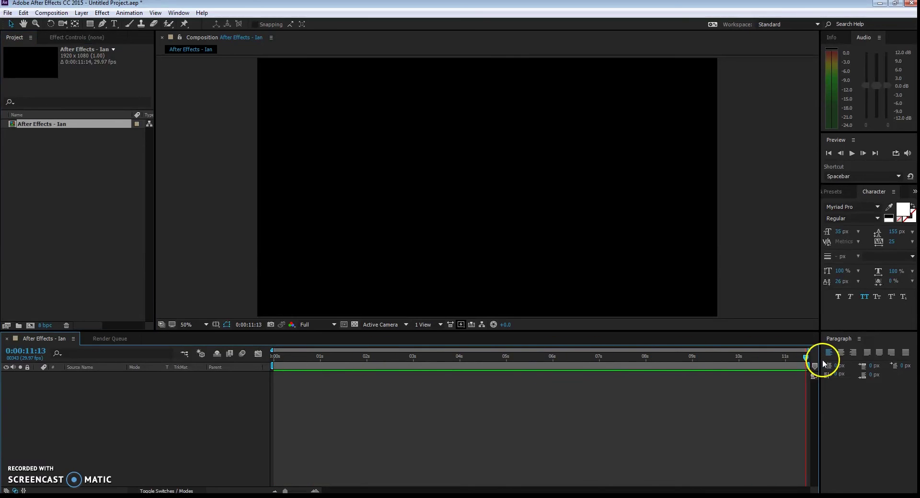
left_click_drag(822, 359, 239, 357)
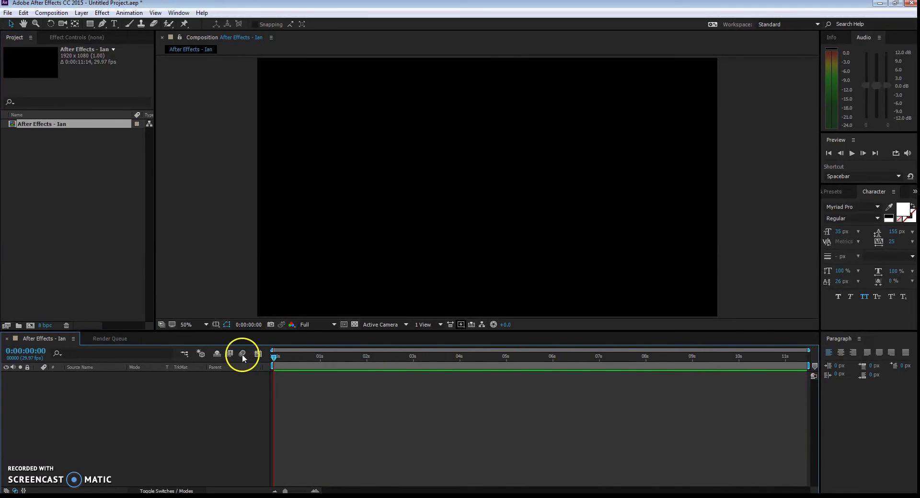
left_click(35, 125)
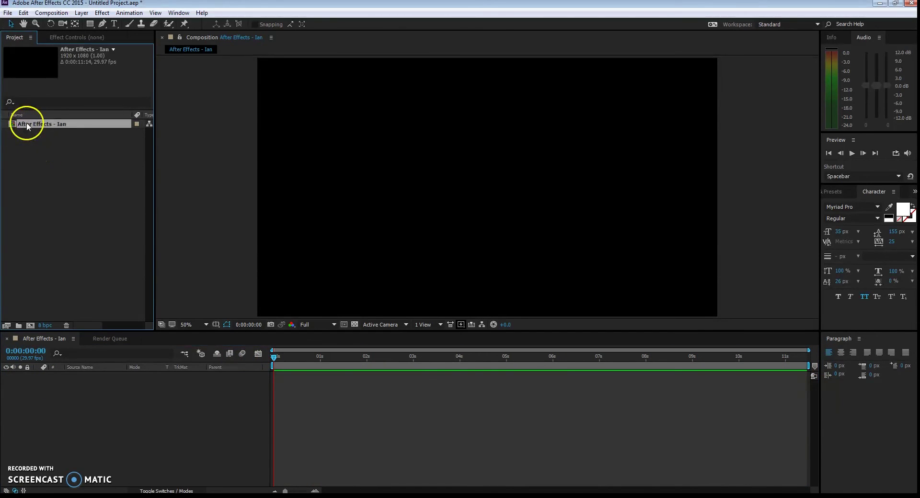
Change the composition duration from 0:00:11:14 to 0:00:10:00 in Composition Settings
left_click(52, 13)
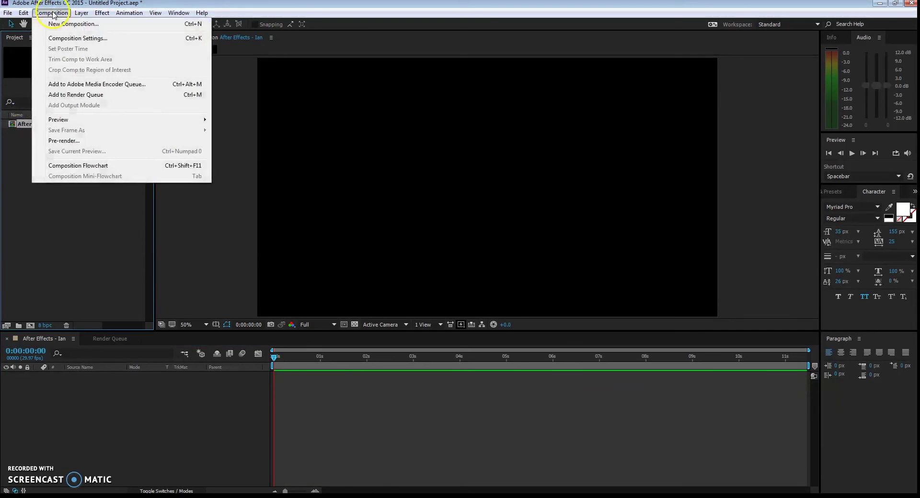
left_click(68, 38)
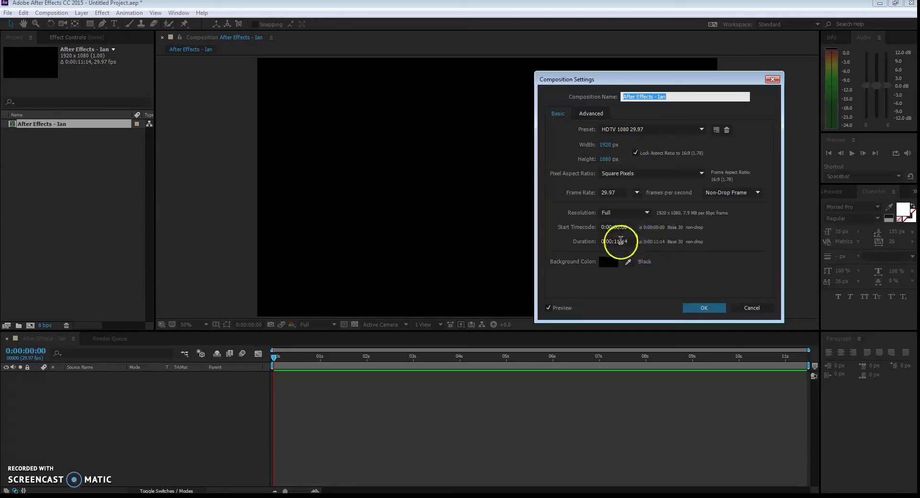
left_click_drag(617, 242, 631, 260)
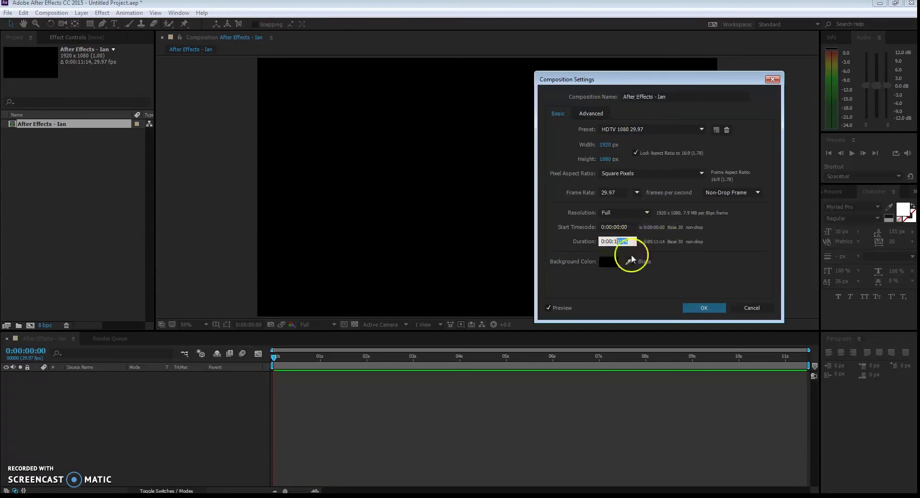
left_click(630, 248)
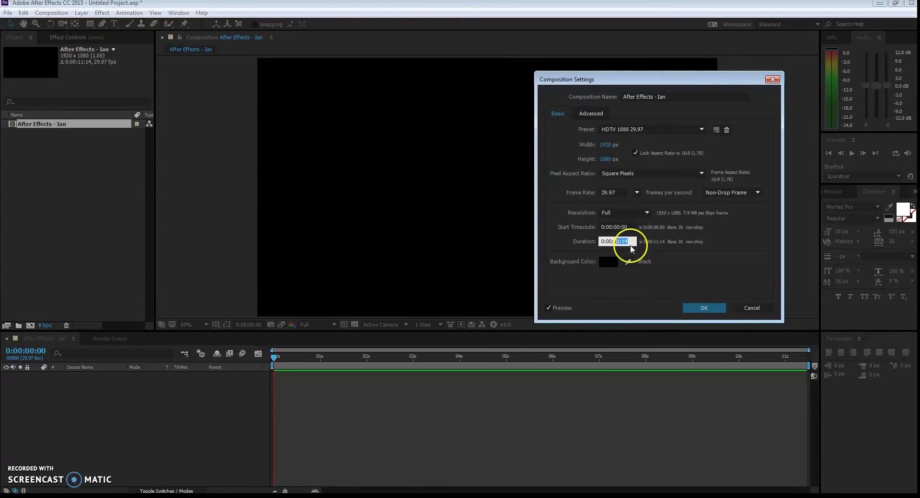
left_click(626, 241)
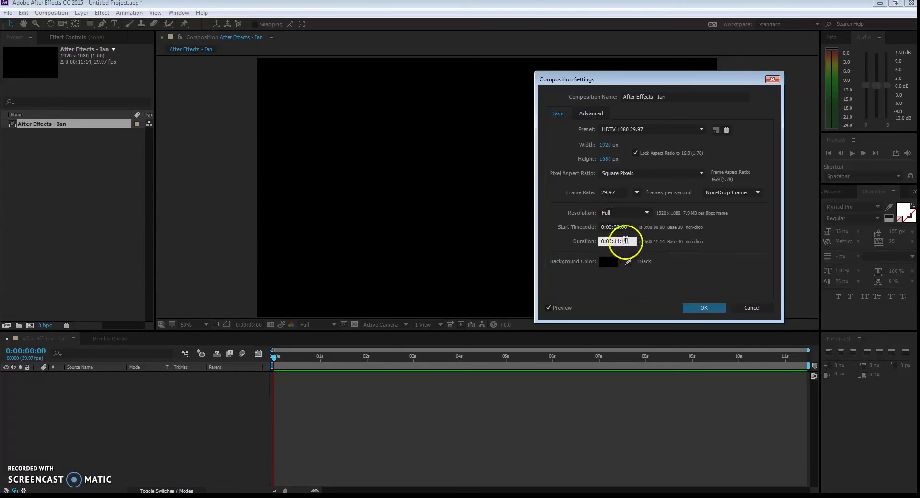
left_click_drag(626, 241, 605, 246)
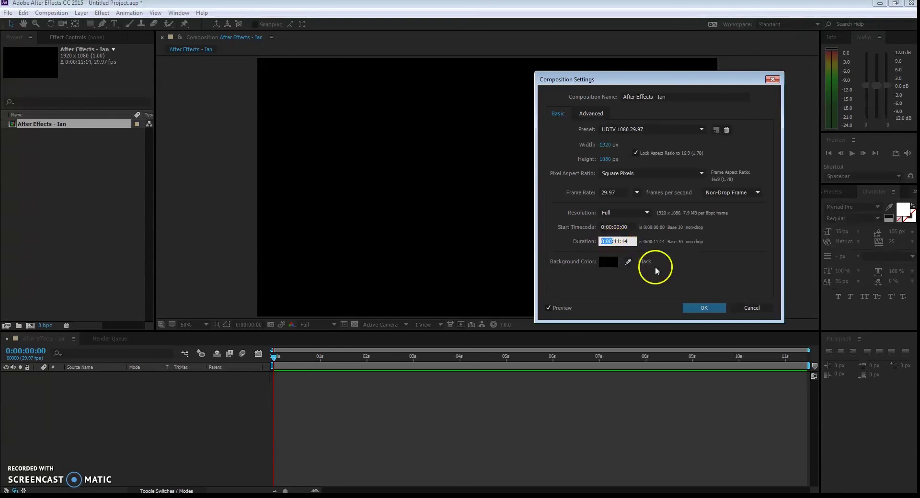
left_click(627, 242)
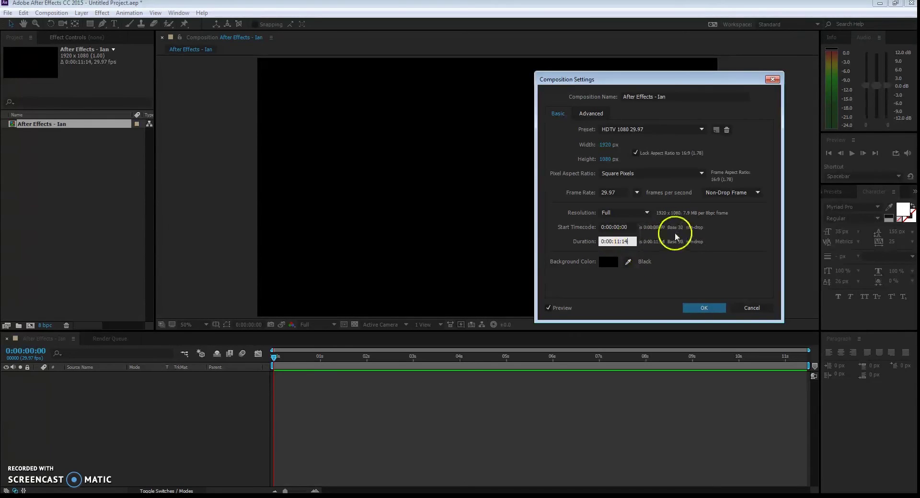
left_click_drag(624, 242, 633, 242)
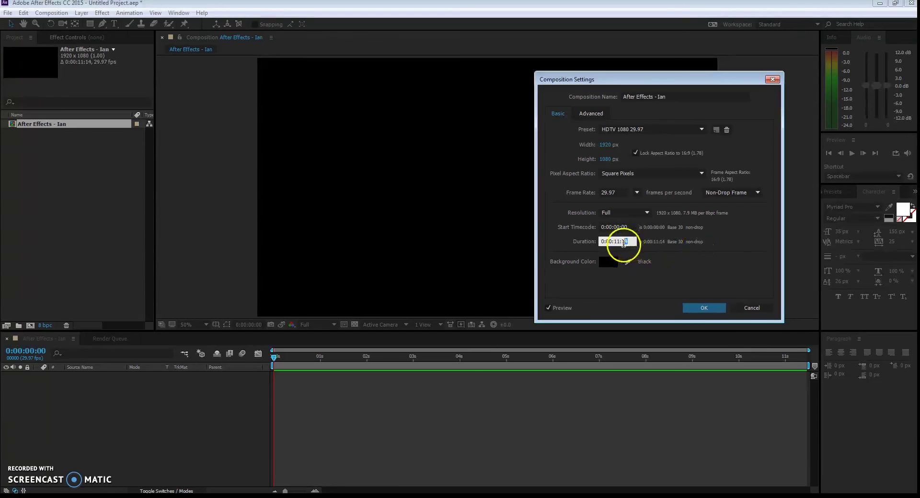
type("0")
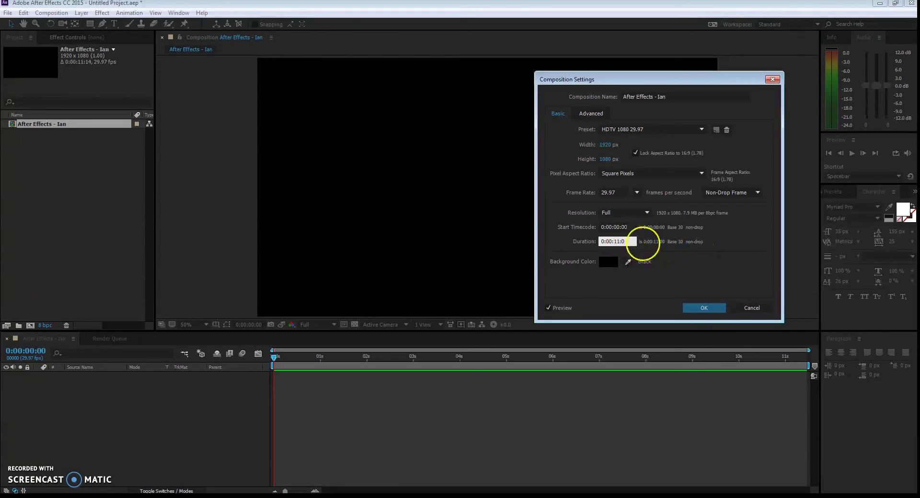
type("0")
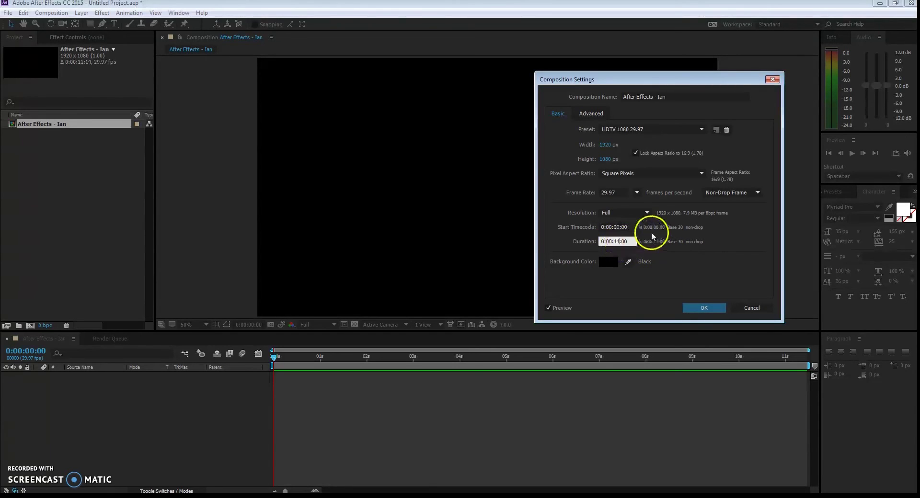
left_click(617, 243)
key("BackSpace")
type("0")
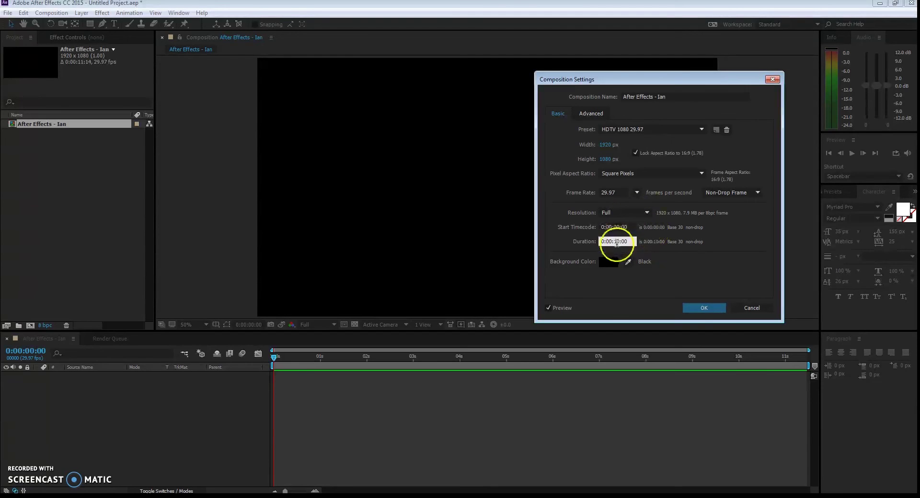
left_click(701, 308)
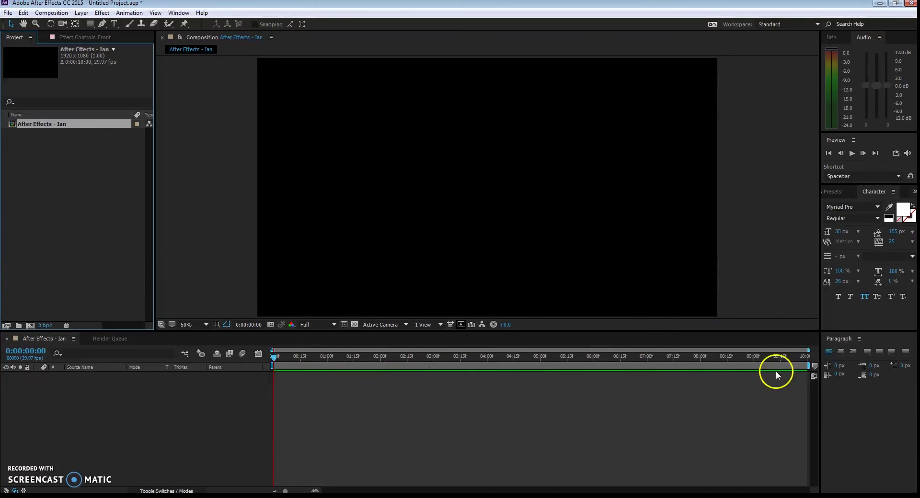
mouse_move(809, 350)
left_mouse_down()
mouse_move(544, 350)
mouse_move(826, 351)
mouse_move(305, 350)
mouse_move(808, 350)
left_mouse_up()
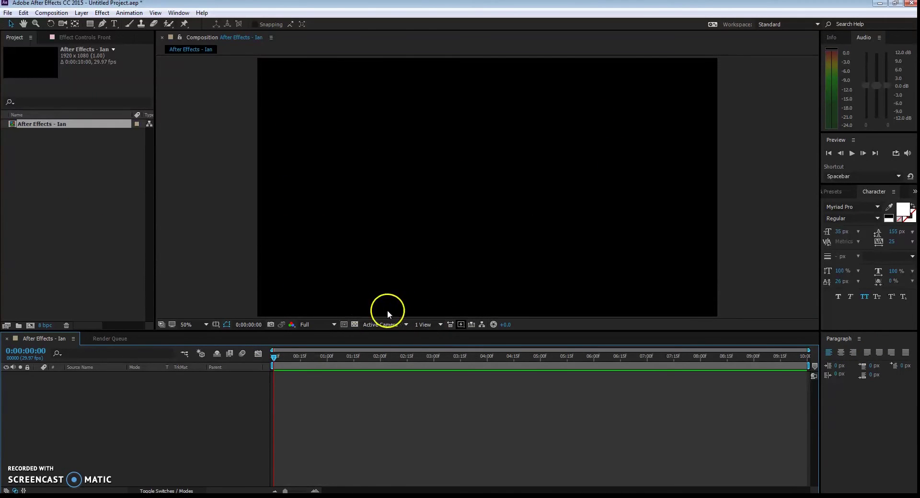
left_click(356, 325)
left_click(355, 325)
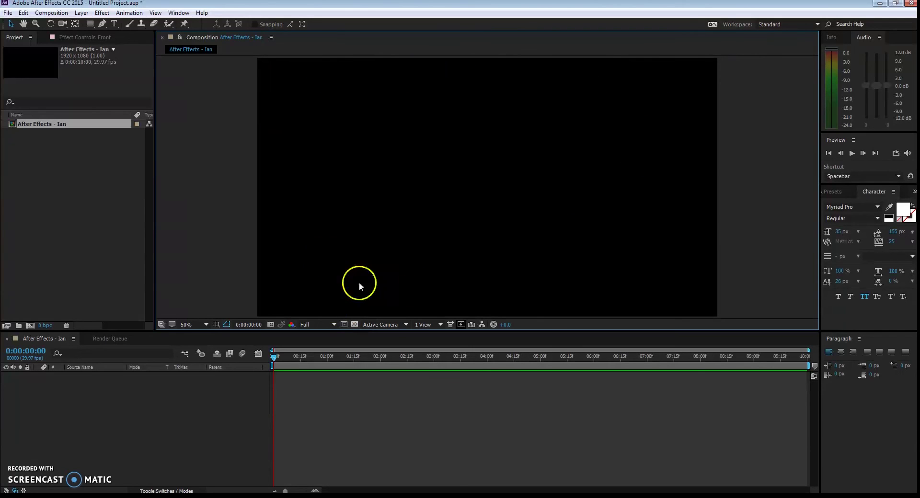
left_click(355, 324)
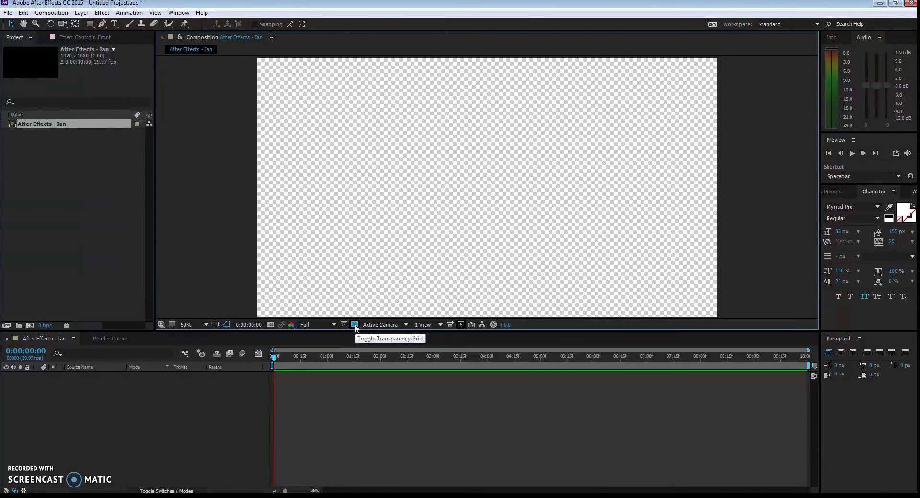
left_click(376, 159)
left_click(400, 223)
left_click(355, 324)
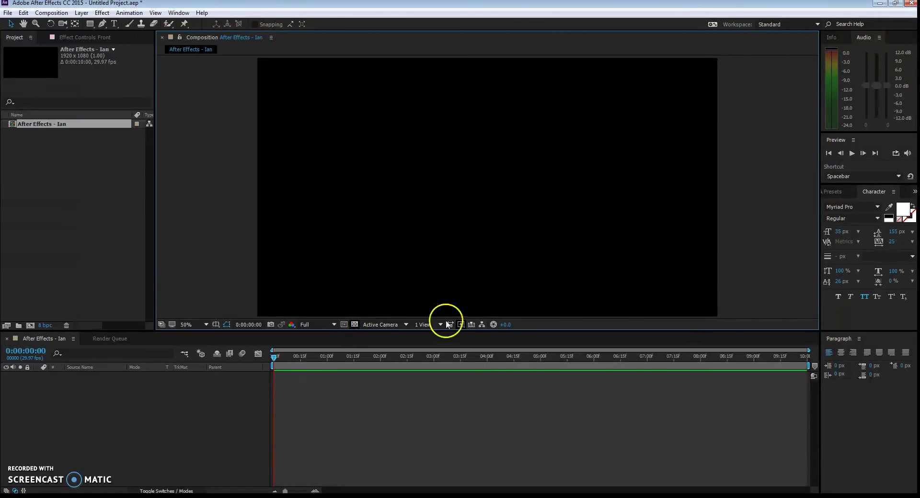
left_click(61, 386)
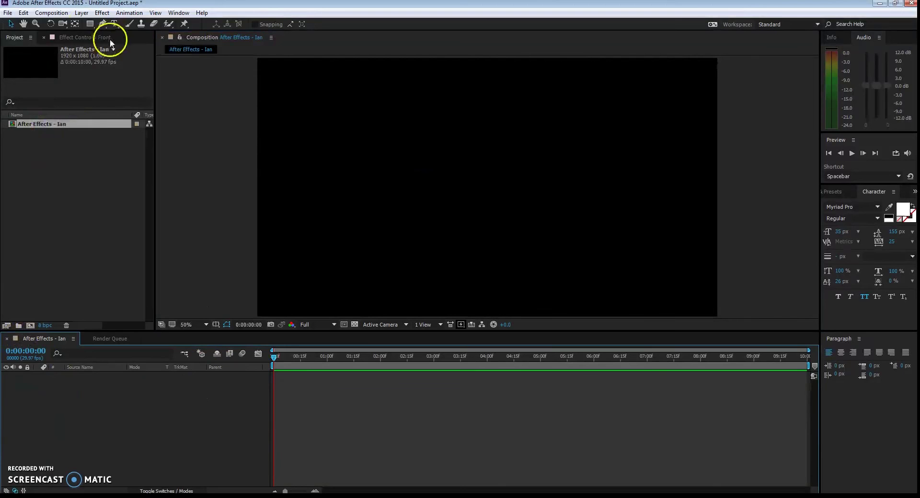
Add a new comp-sized solid named 'Boxy' with red picked as its colour
left_click(80, 13)
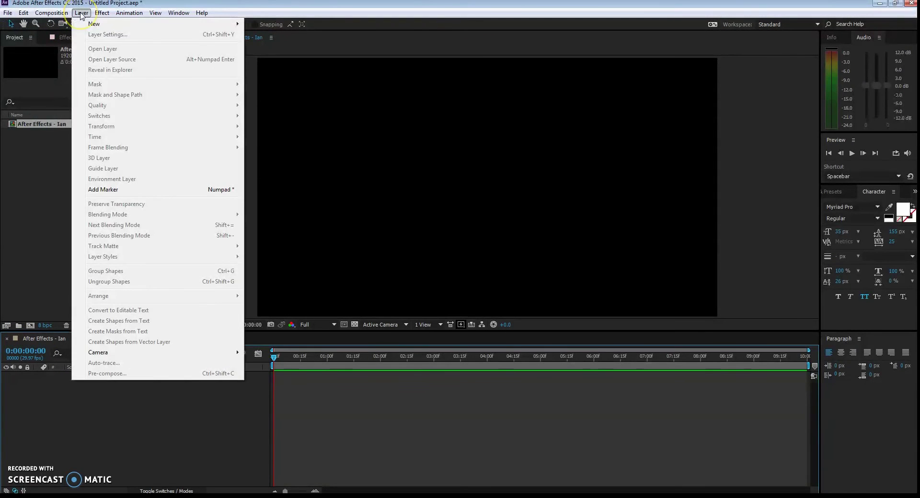
mouse_move(91, 24)
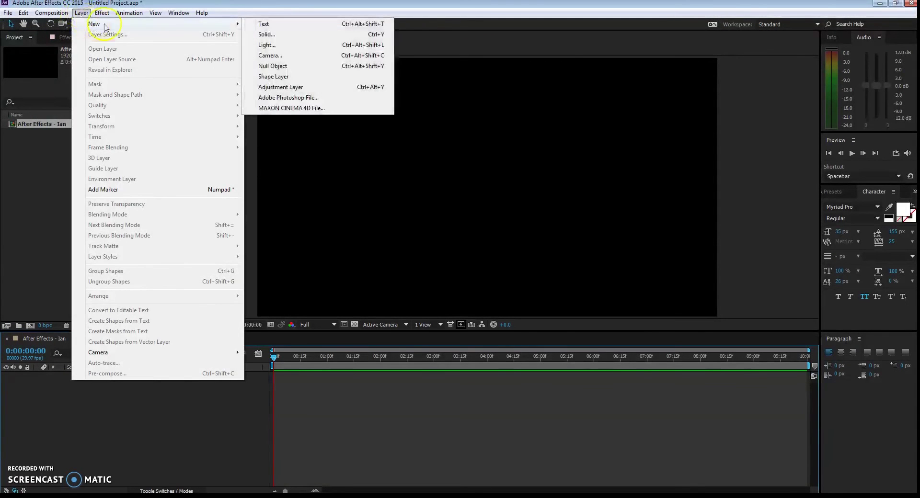
left_click(272, 39)
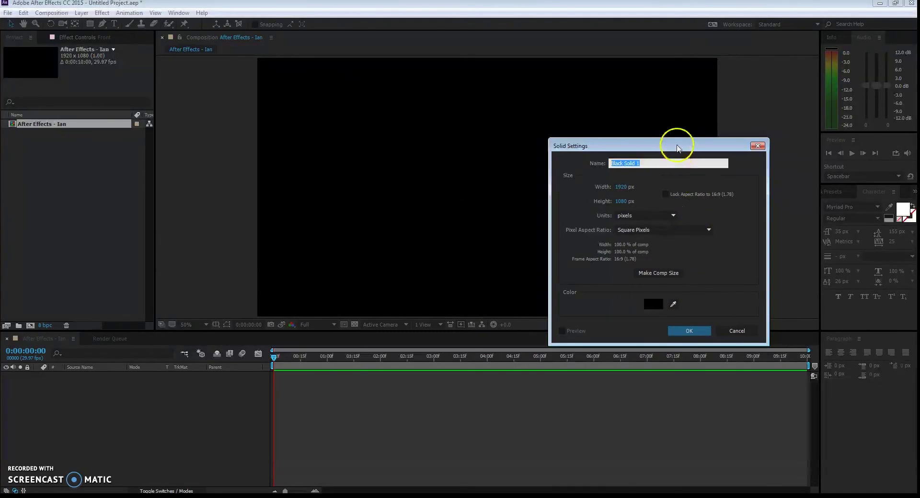
left_click_drag(678, 146, 555, 86)
right_click(547, 101)
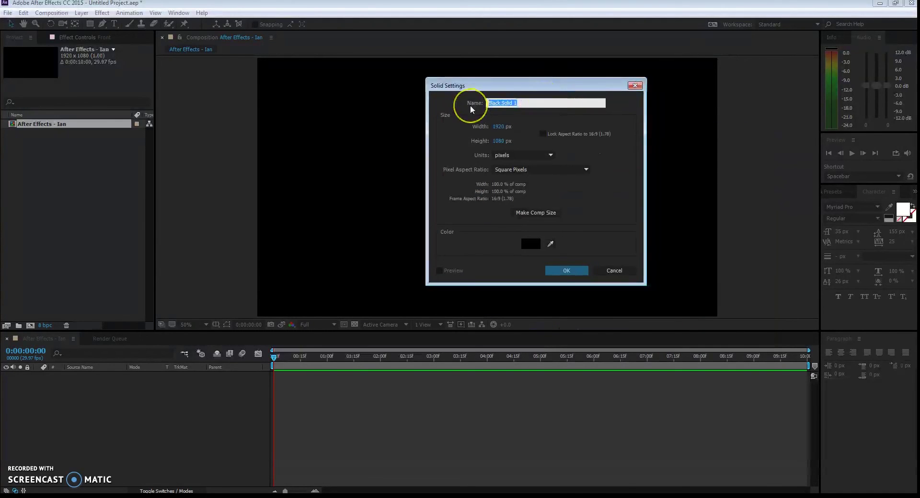
left_click(489, 104)
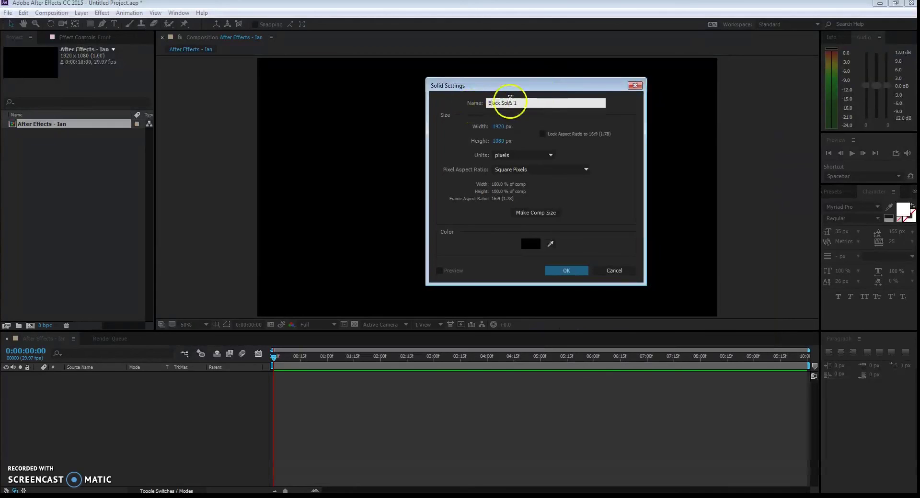
type("Boxy")
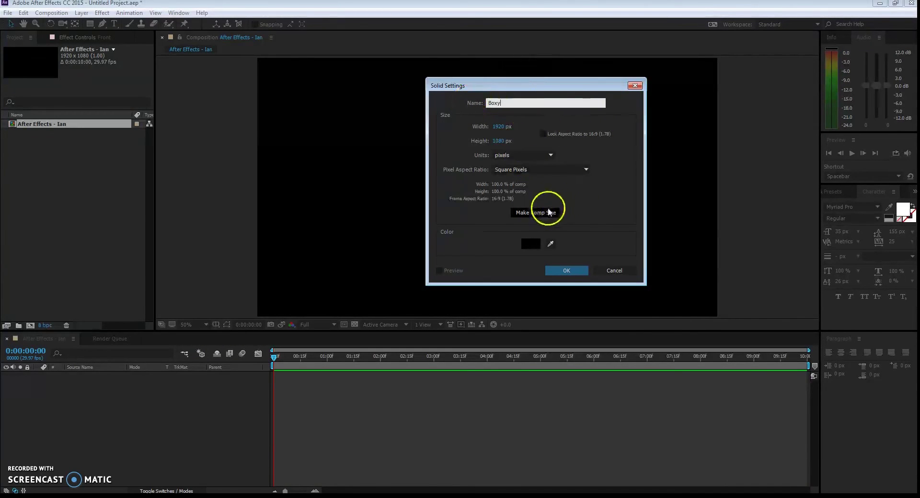
left_click(532, 246)
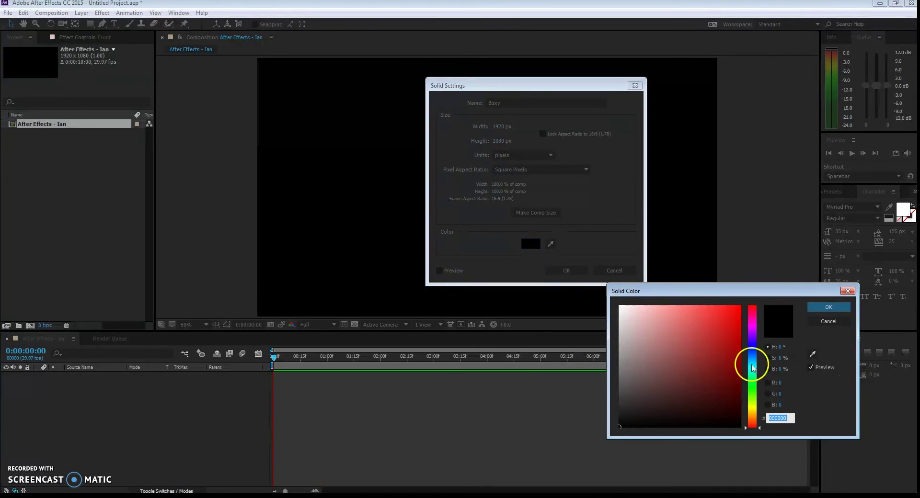
left_click_drag(720, 353, 739, 306)
left_click(829, 307)
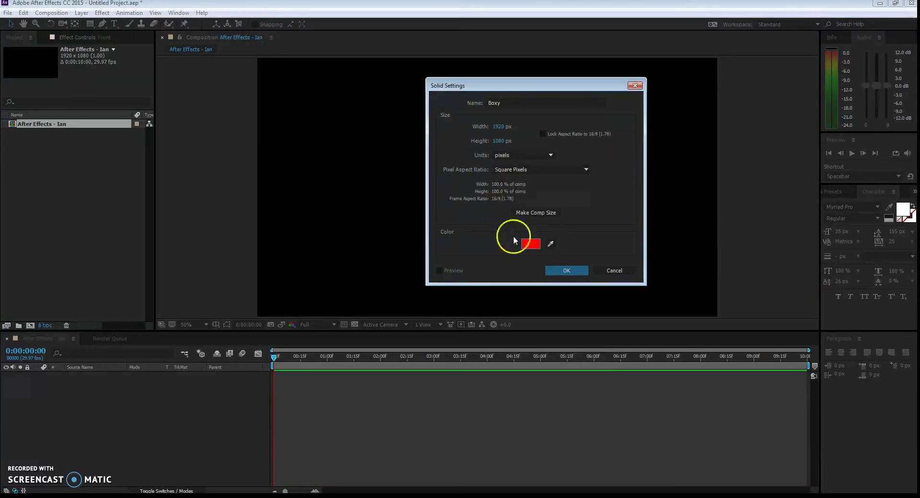
left_click(566, 271)
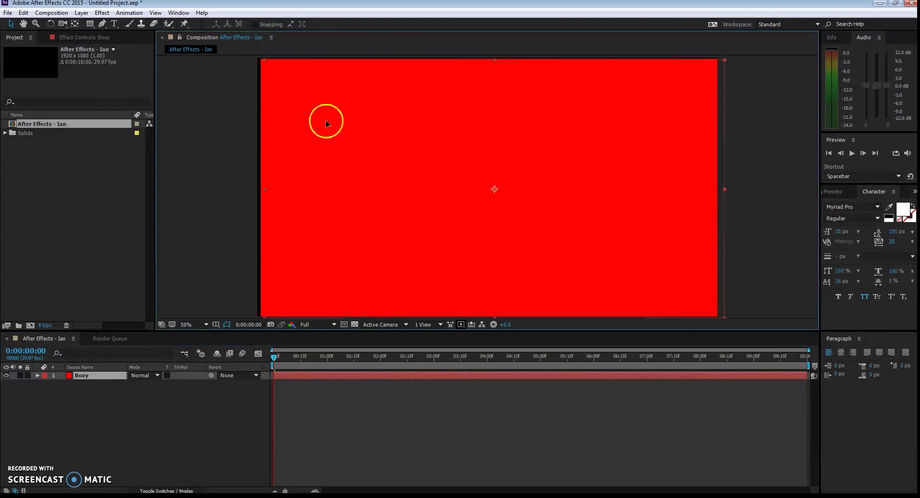
Drag Boxy right and down in the viewer, then try rotating it with the Rotation tool
left_click_drag(326, 123, 355, 127)
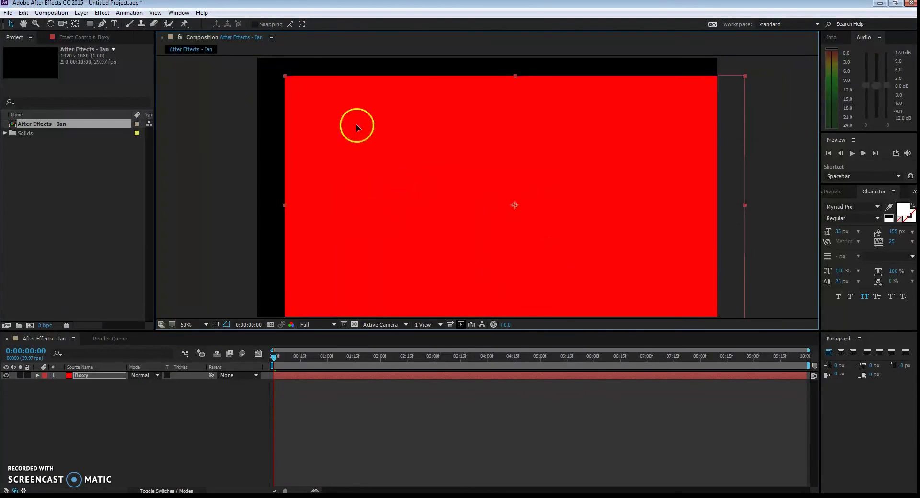
left_click(50, 23)
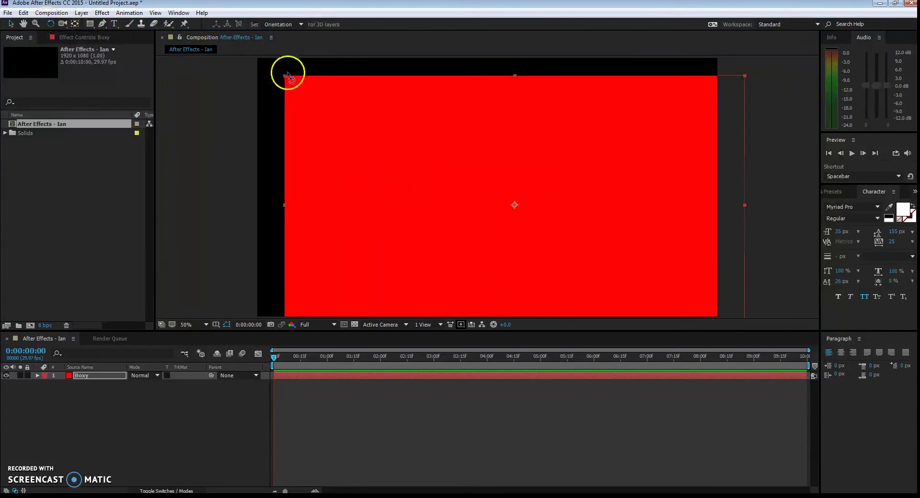
left_click_drag(283, 79, 194, 40)
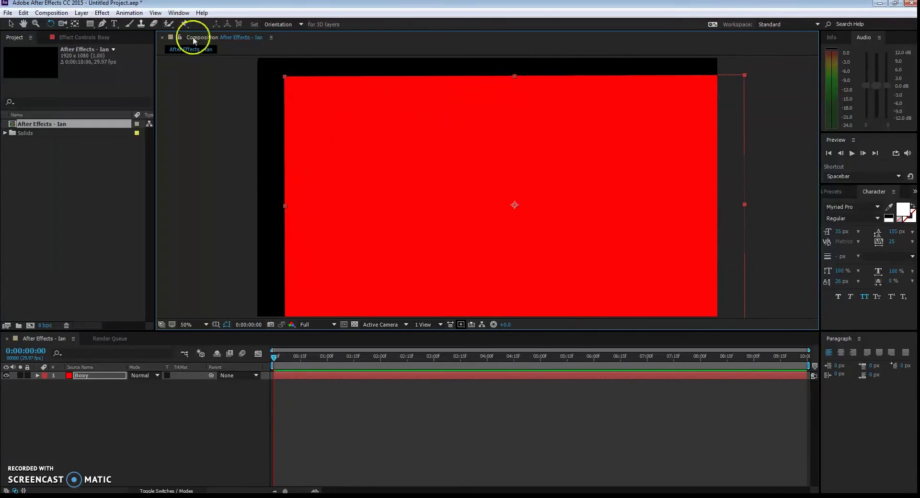
left_click(90, 24)
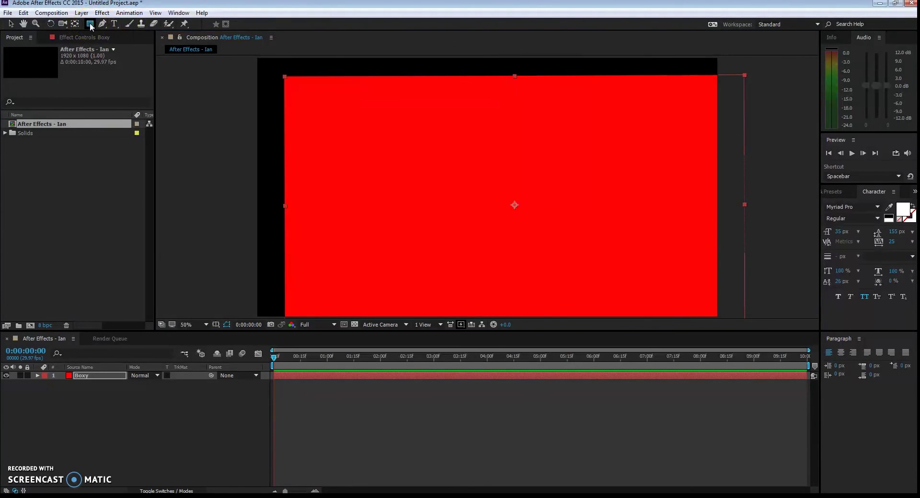
left_click(90, 24)
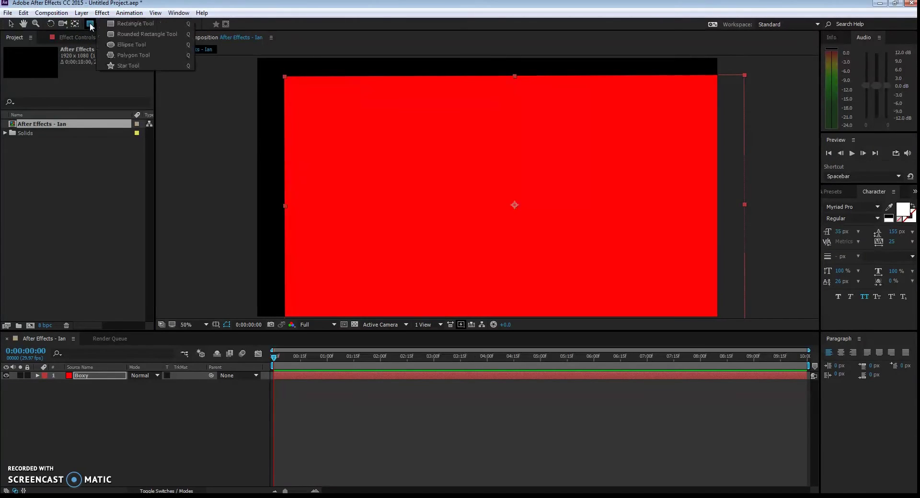
left_click(103, 24)
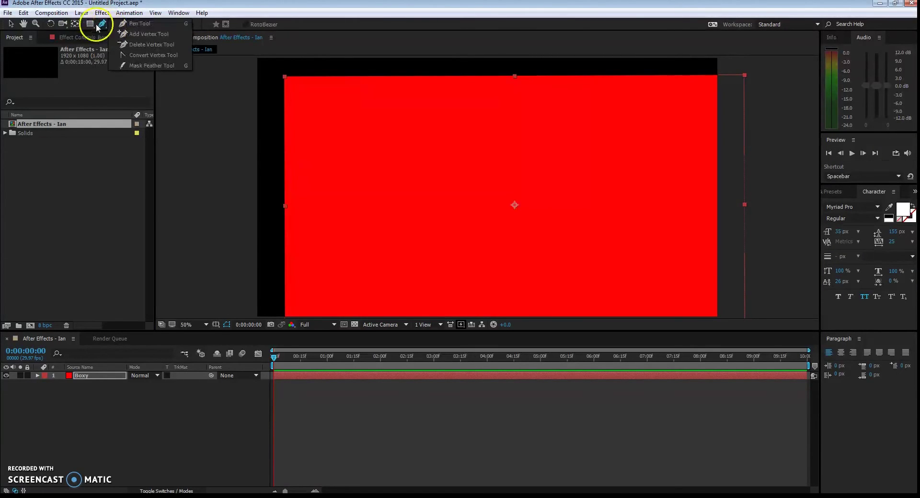
left_click(103, 25)
mouse_move(103, 24)
left_mouse_down()
mouse_move(124, 29)
mouse_move(129, 45)
mouse_move(119, 27)
mouse_move(100, 25)
left_mouse_up()
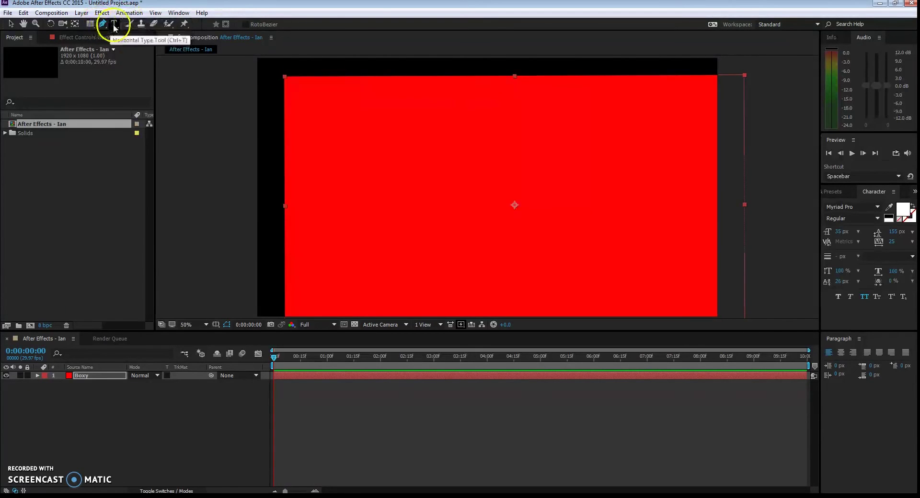
left_click(115, 25)
left_click(112, 25)
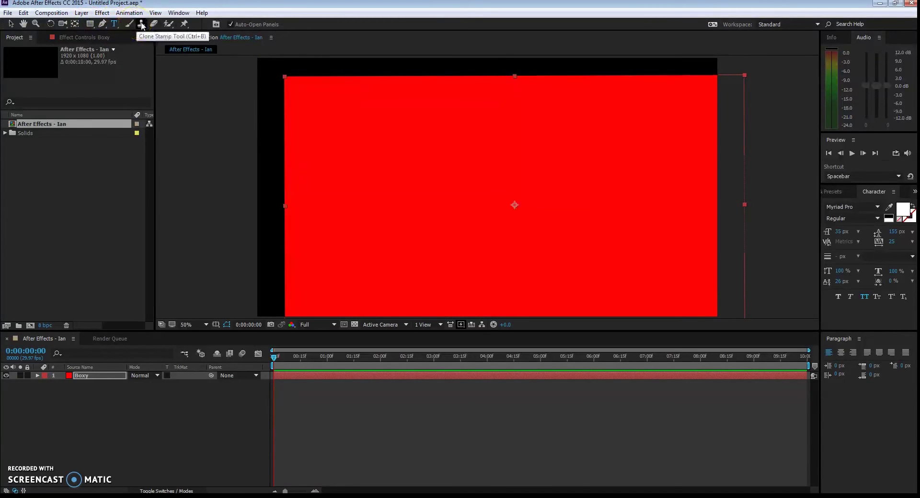
left_click(11, 24)
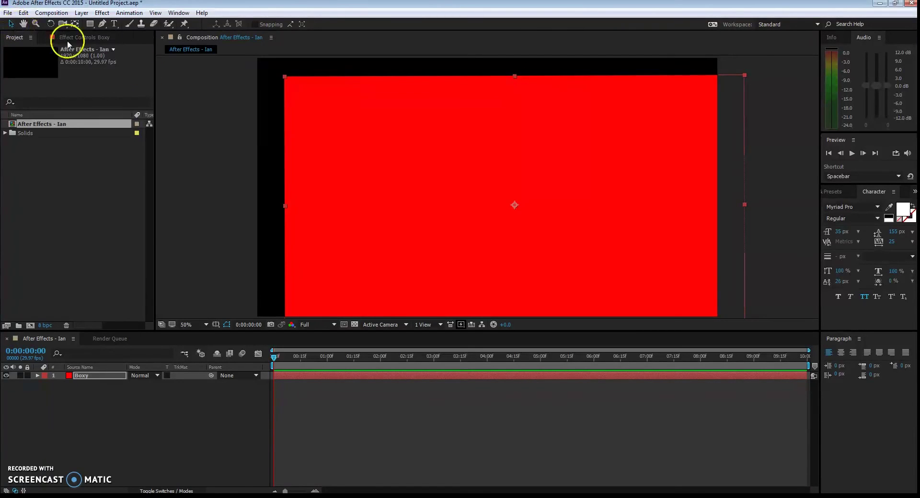
Twirl open Boxy's Transform properties and nudge the layer slightly left in the viewer
left_click(37, 376)
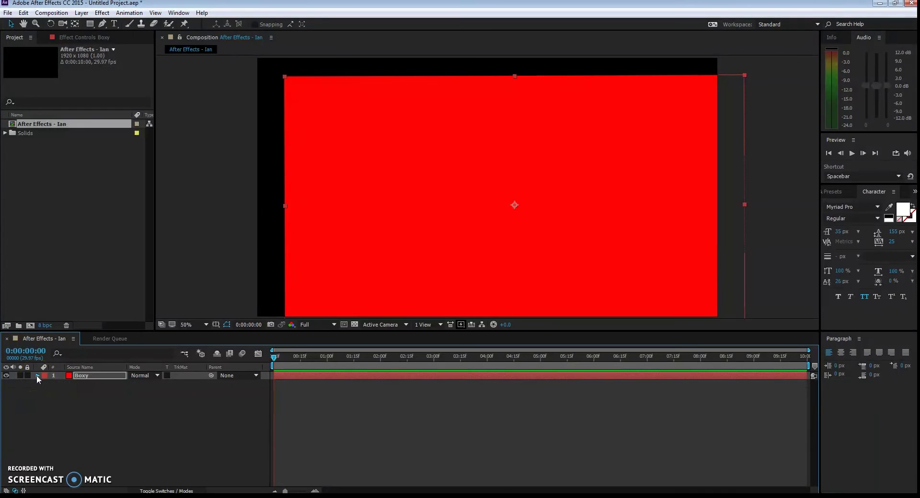
left_click_drag(48, 379, 85, 377)
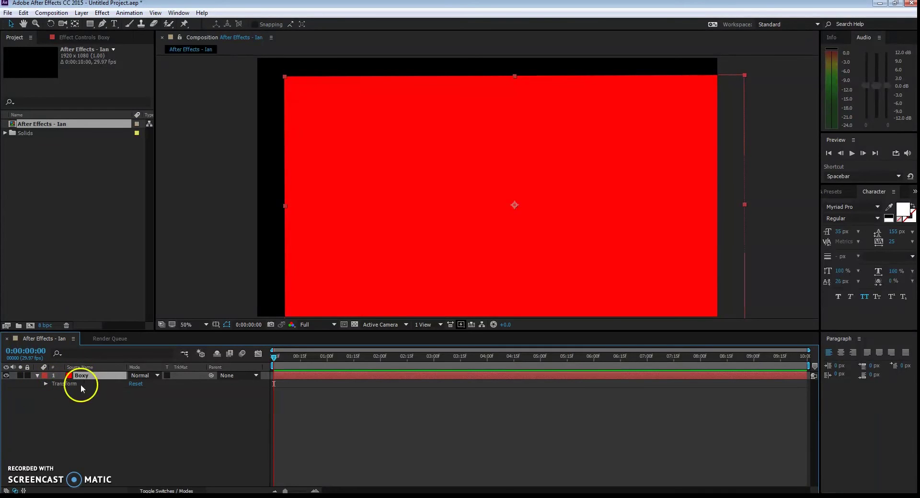
left_click(45, 384)
left_click(46, 384)
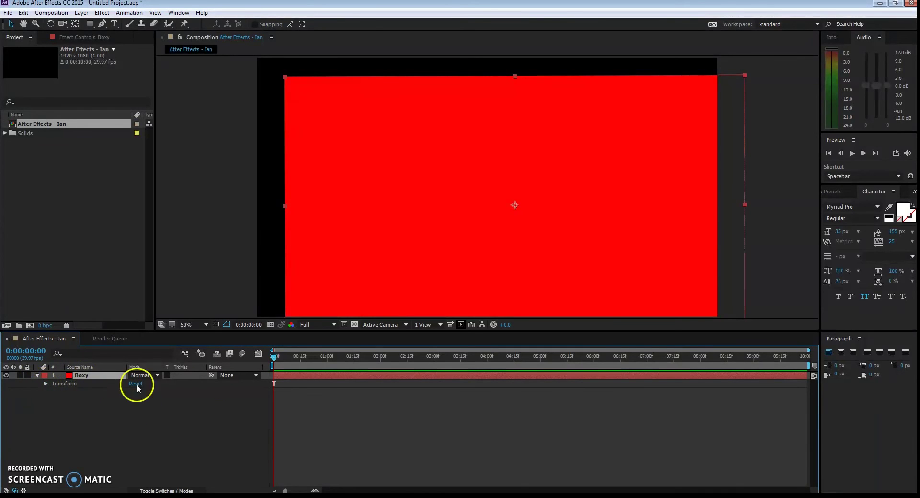
mouse_move(397, 185)
left_mouse_down()
mouse_move(347, 179)
mouse_move(364, 152)
mouse_move(391, 178)
left_mouse_up()
left_click(201, 37)
View Boxy in its own Layer panel, then return to the composition view
left_click(404, 277)
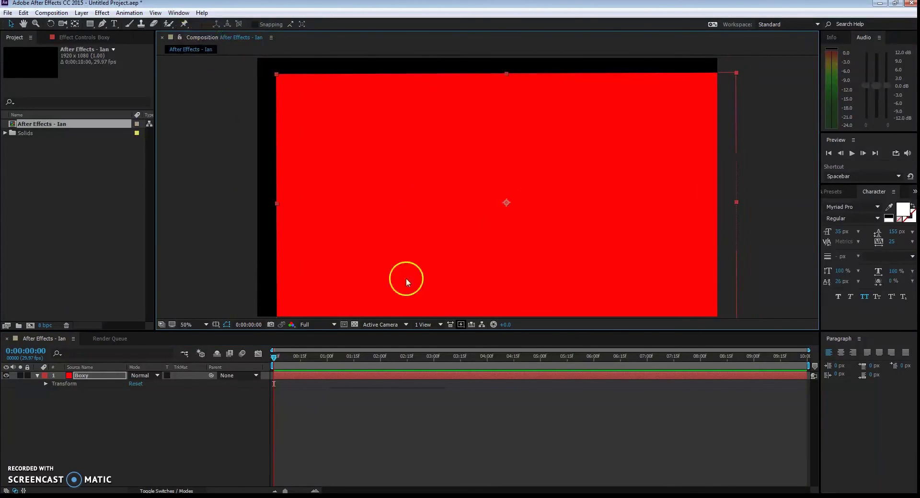
left_click(82, 379)
double_click(83, 375)
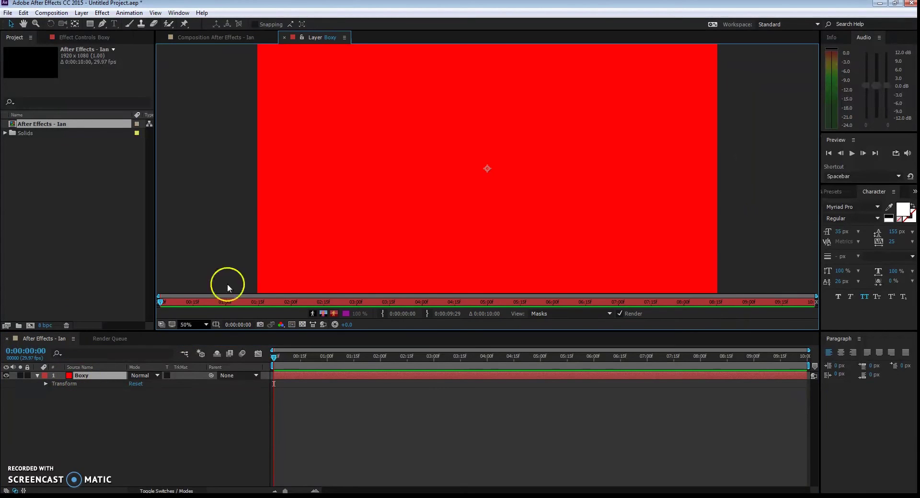
left_click(284, 37)
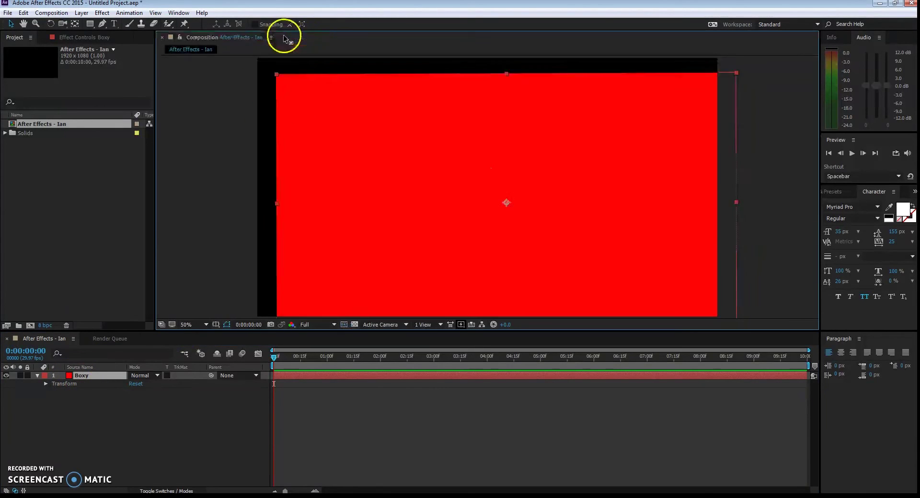
Unlink Boxy's scale, narrow it to 19, 33%, and move it up-left to 376, 448
left_click(36, 376)
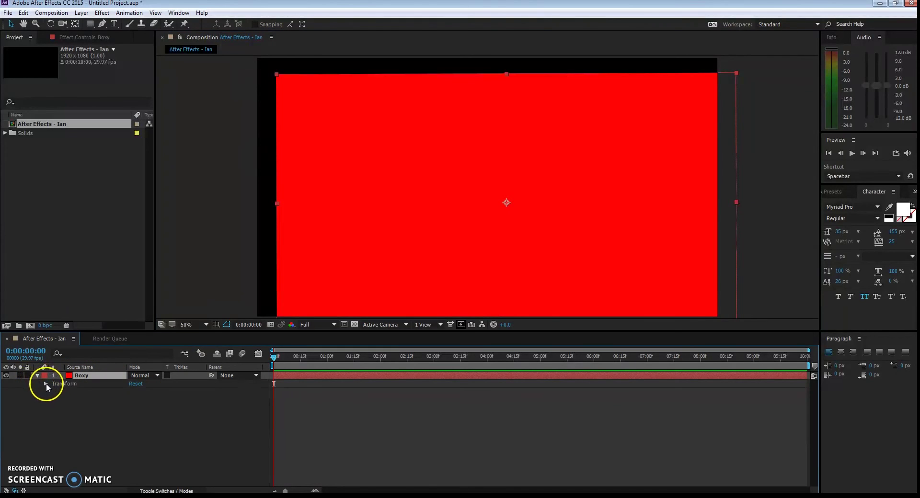
left_click(46, 384)
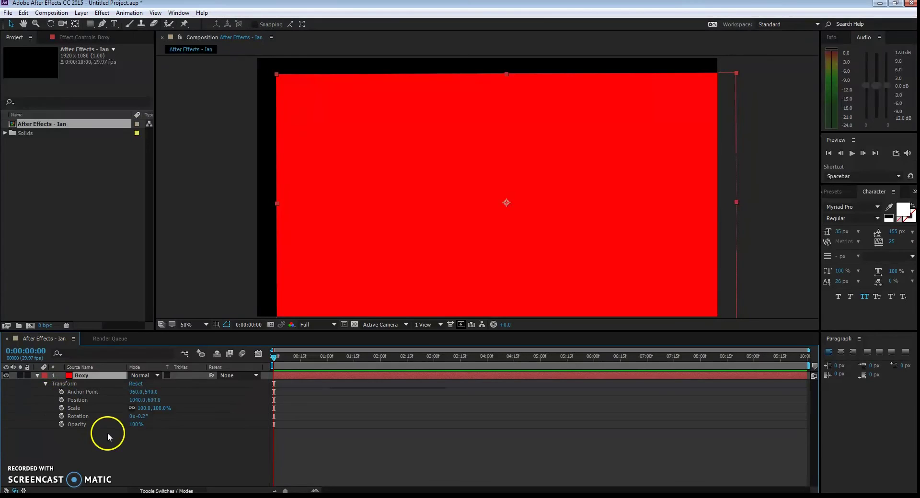
left_click(84, 410)
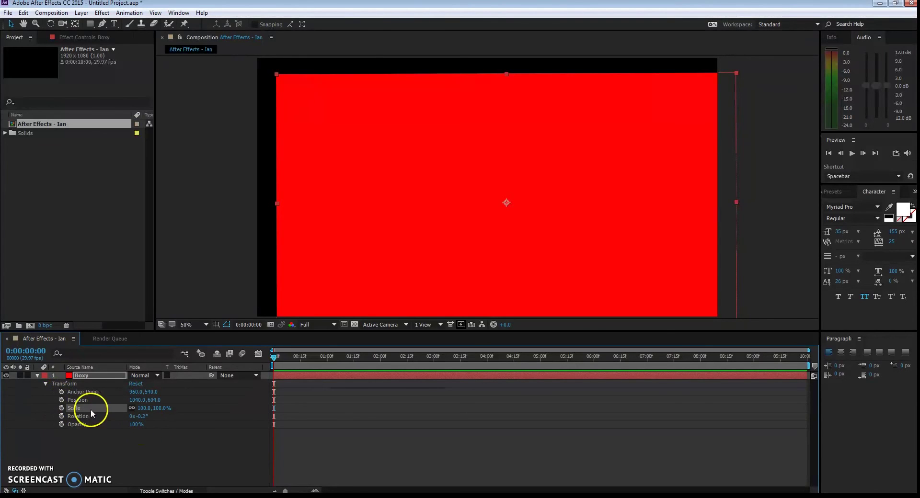
left_click_drag(139, 408, 107, 408)
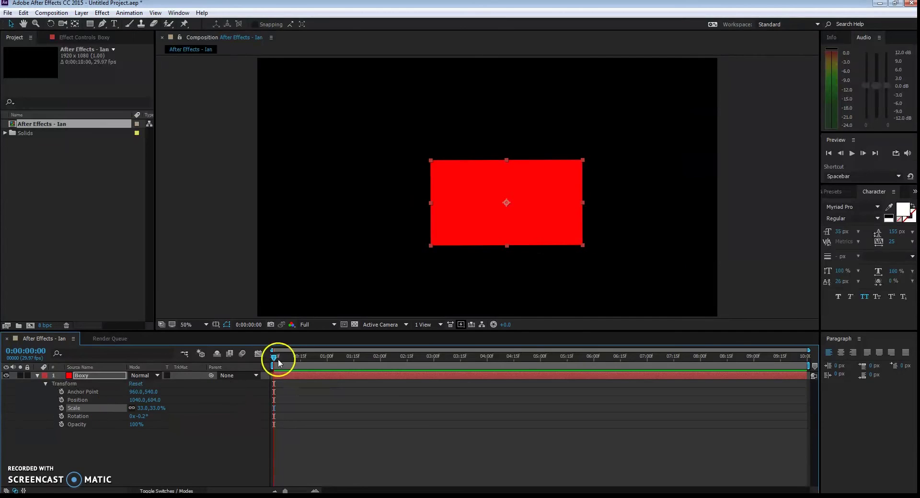
left_click(131, 409)
left_click_drag(139, 408, 130, 408)
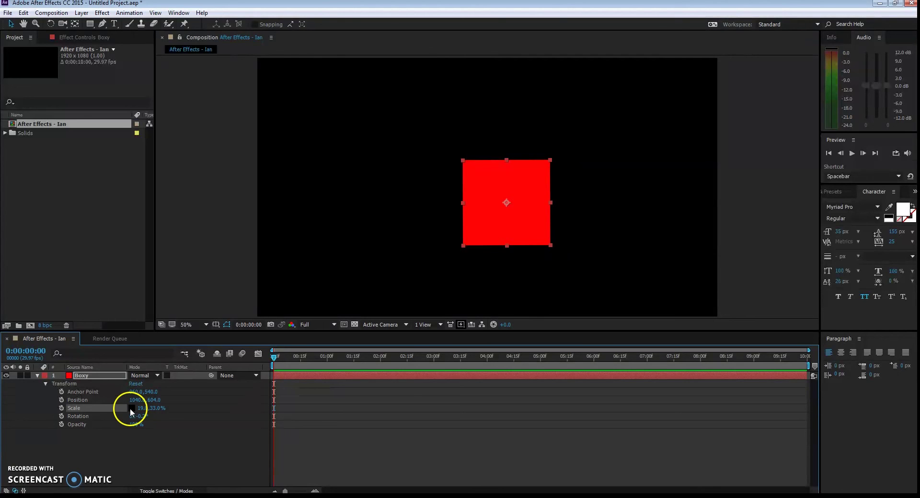
left_click_drag(499, 186, 341, 147)
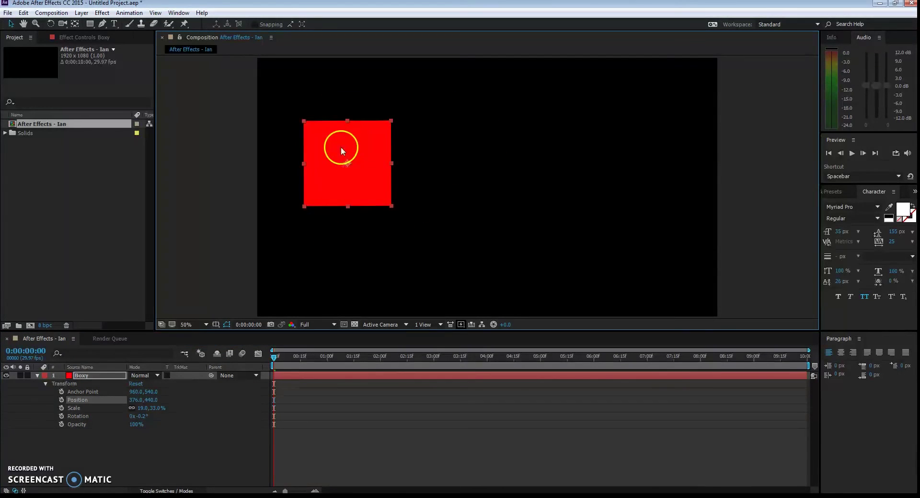
Show the Boxy solid in its own Layer viewer from the timeline
double_click(89, 377)
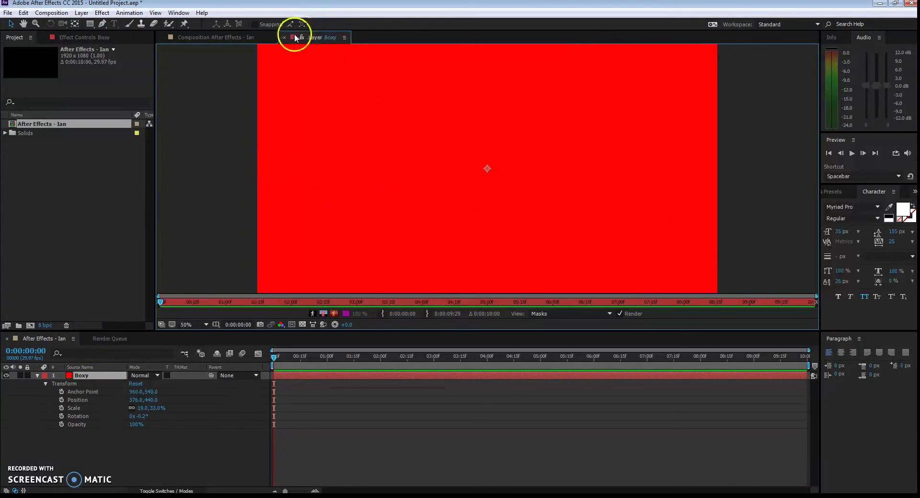
left_click(89, 377)
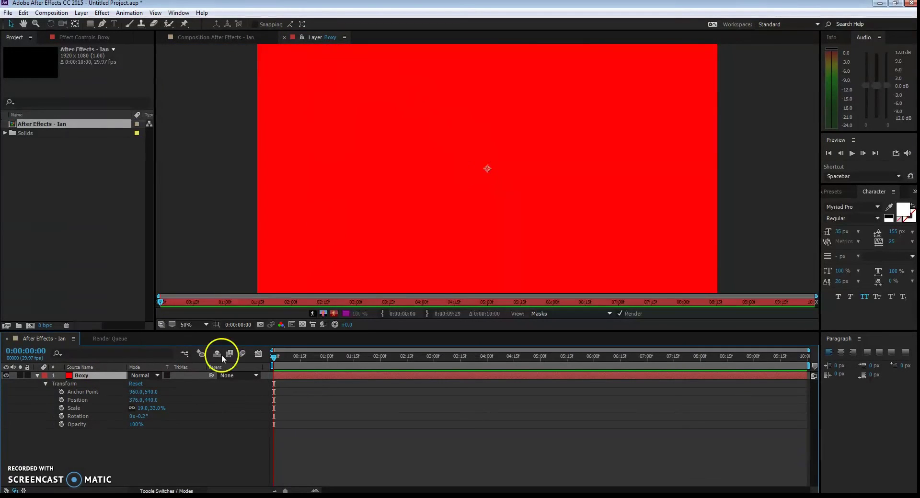
left_click(340, 179)
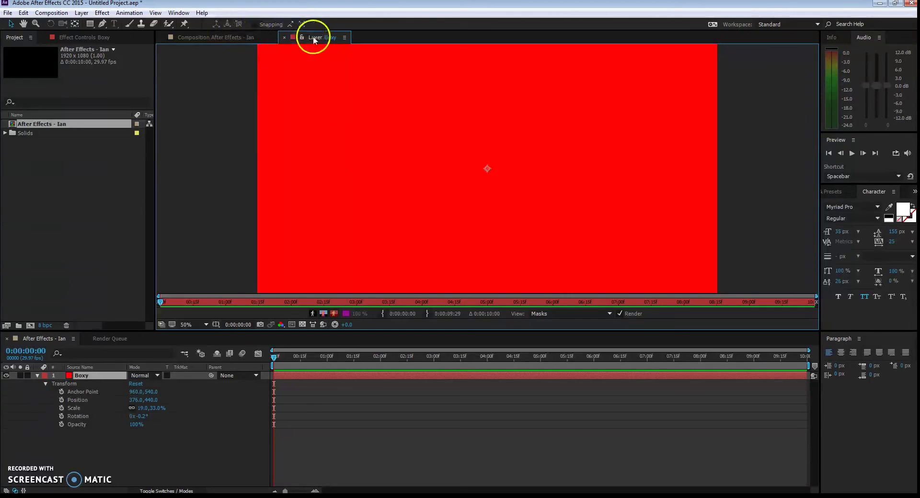
Back in the composition, shift Boxy up-right and set its scale to 33%
left_click(217, 37)
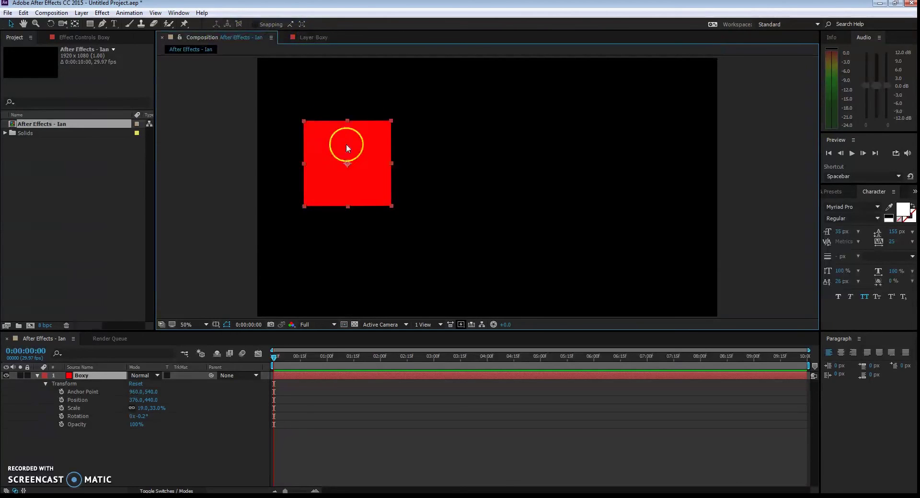
left_click_drag(346, 145, 386, 130)
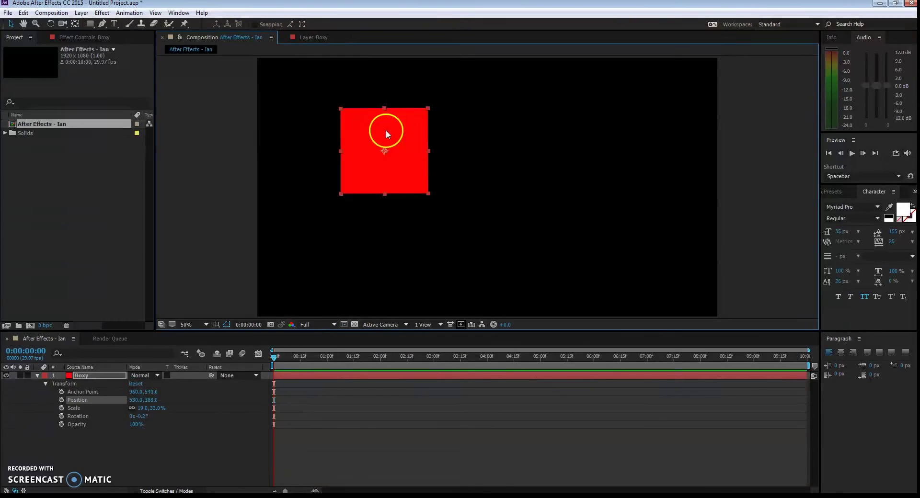
left_click(144, 408)
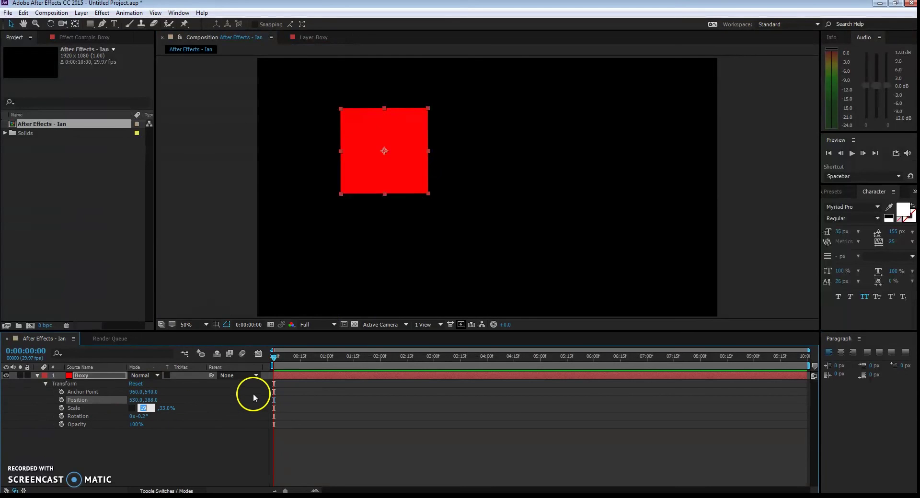
type("33")
key("Return")
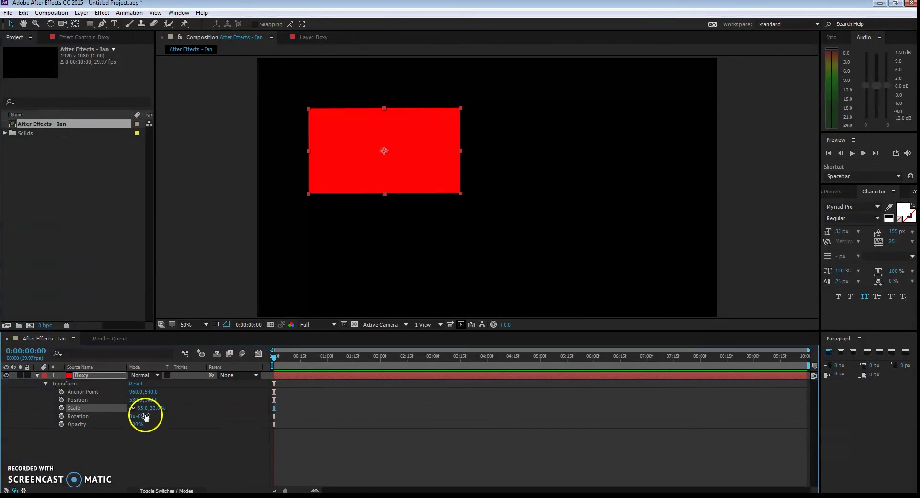
Scrub Boxy's scale down to 26% and park it off the top-left edge at -272, 92
mouse_move(142, 413)
left_mouse_down()
mouse_move(153, 410)
mouse_move(141, 412)
left_mouse_up()
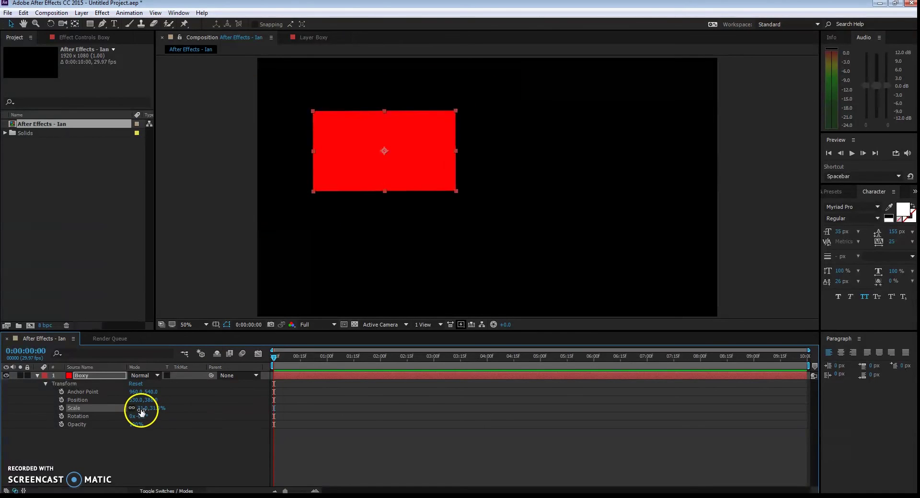
left_click(146, 408)
left_click(154, 457)
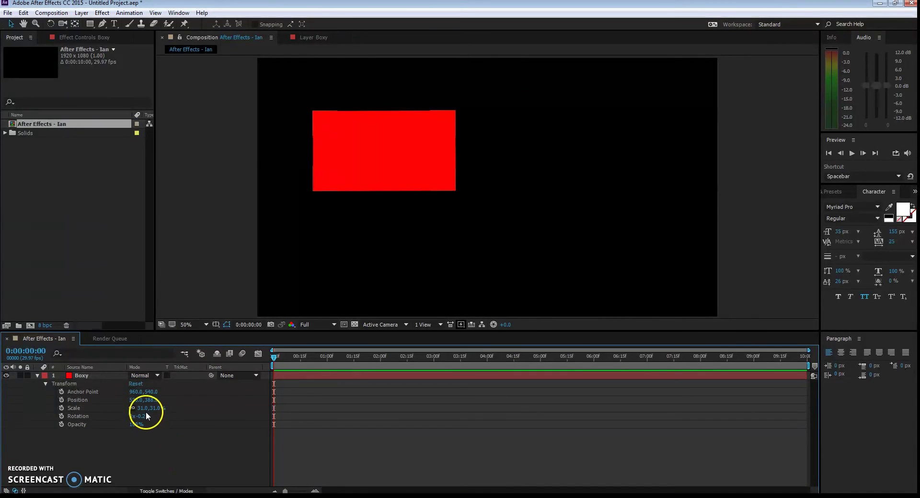
left_click_drag(144, 410, 141, 412)
left_click_drag(358, 138, 213, 76)
Set Boxy's first Position keyframe at 0:00:00:00 holding -272.0, 92.0
left_click(278, 357)
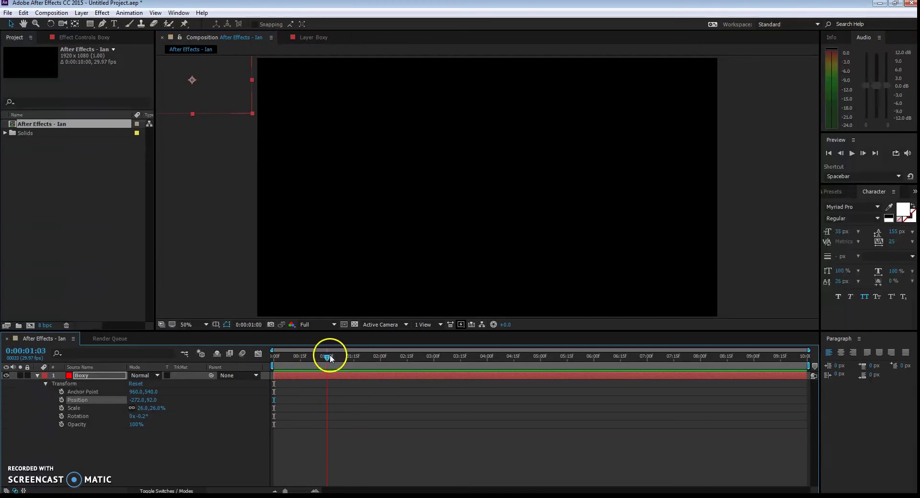
left_click_drag(330, 356, 273, 359)
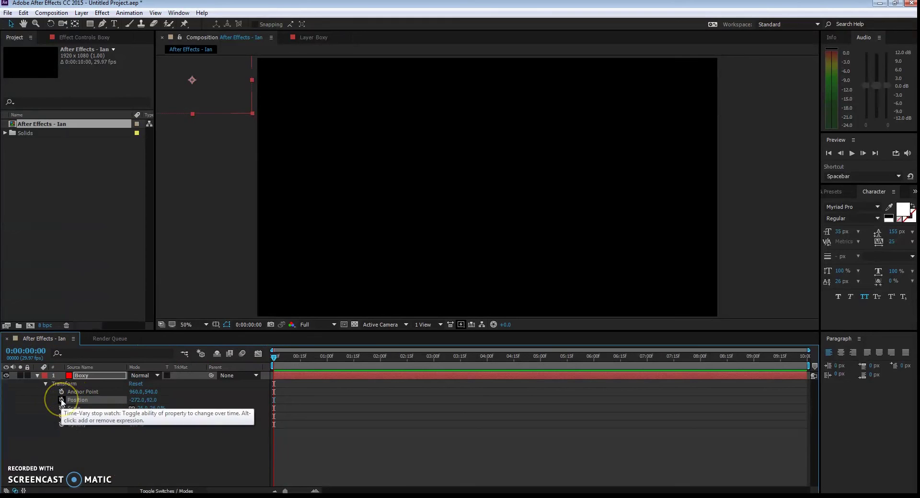
left_click(61, 401)
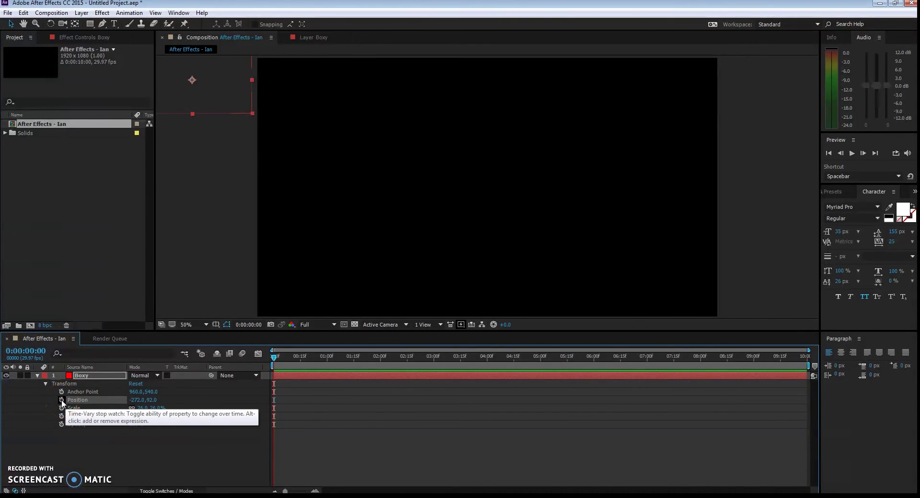
left_click(61, 401)
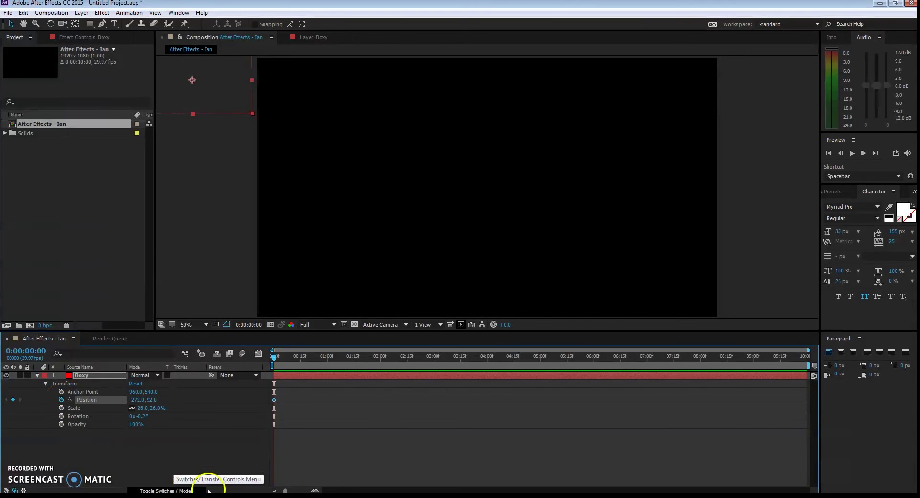
left_click(205, 418)
left_click(61, 401)
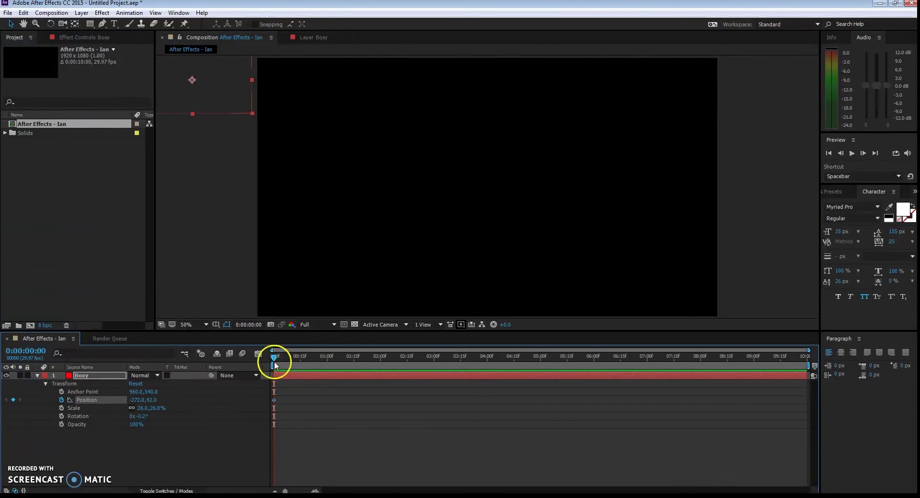
left_click_drag(275, 358, 294, 357)
left_click(274, 401)
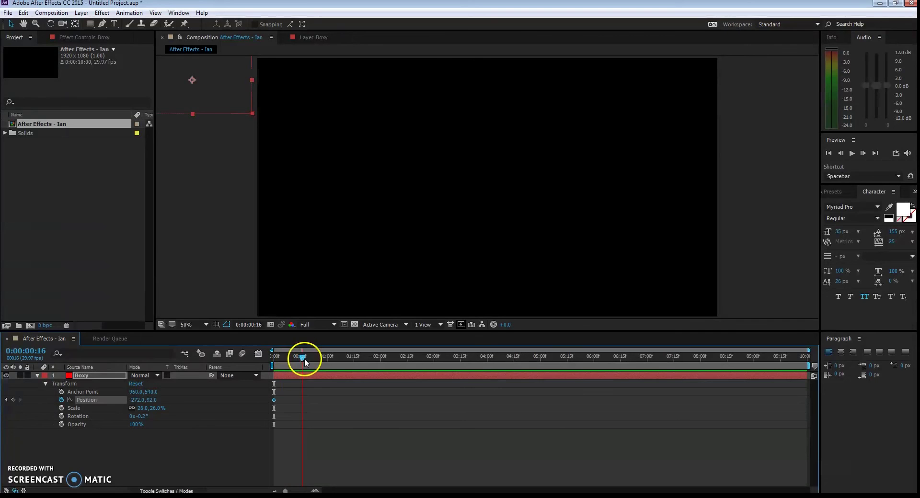
At 0:00:00:15, drag Boxy past the comp's bottom-right corner to add a second Position keyframe
left_click(300, 359)
left_click_drag(296, 359, 302, 355)
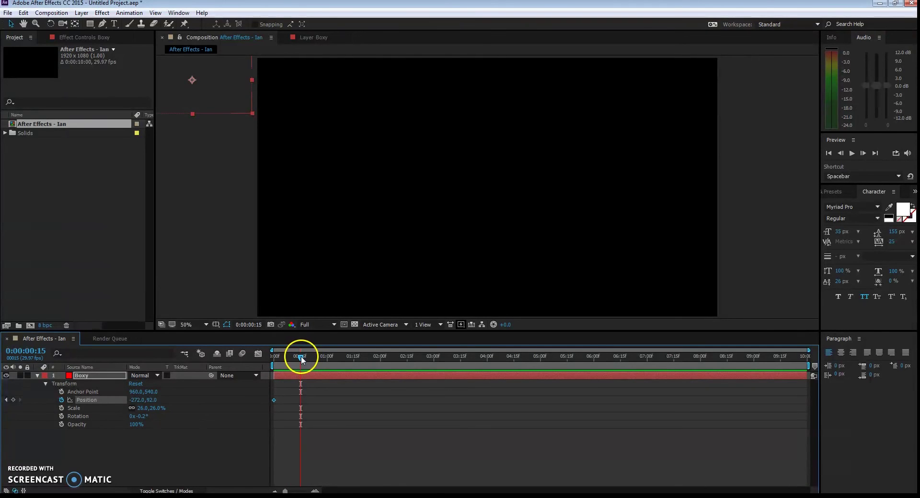
left_click(298, 400)
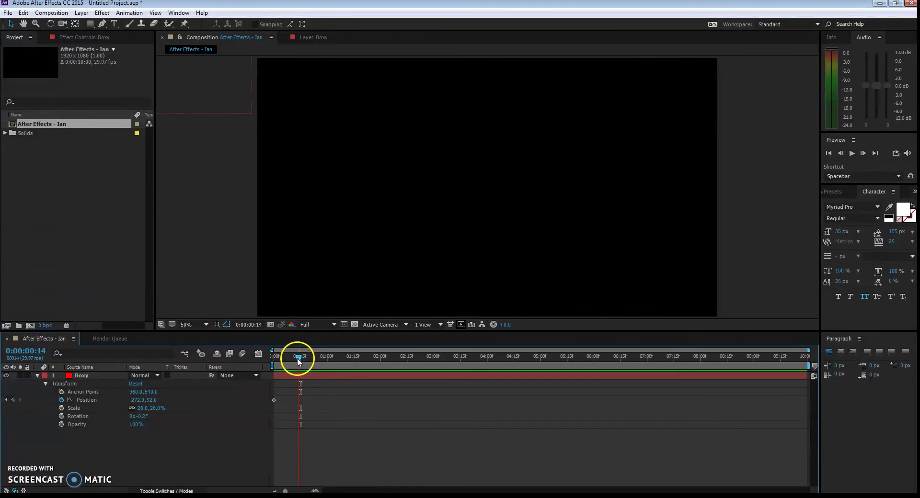
left_click_drag(297, 358, 300, 358)
left_click_drag(240, 82, 830, 344)
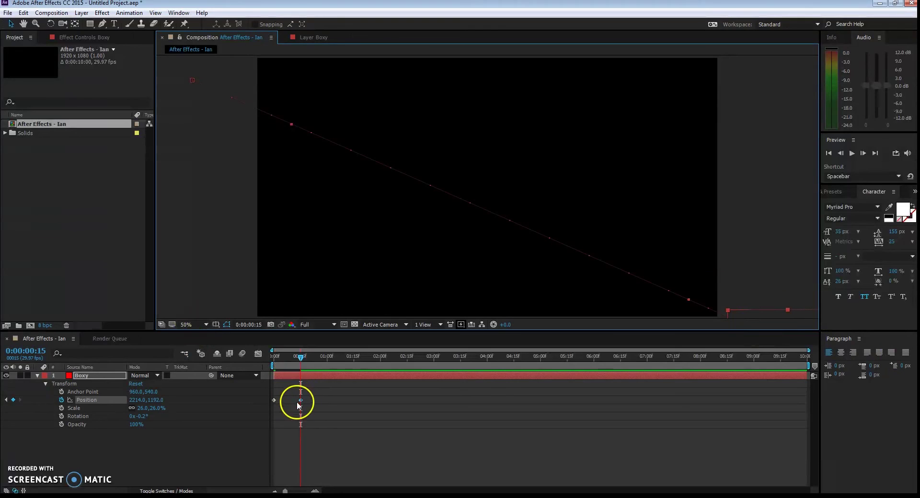
Scrub from the start to check Boxy's diagonal slide
left_click_drag(301, 357, 267, 361)
left_click(274, 400)
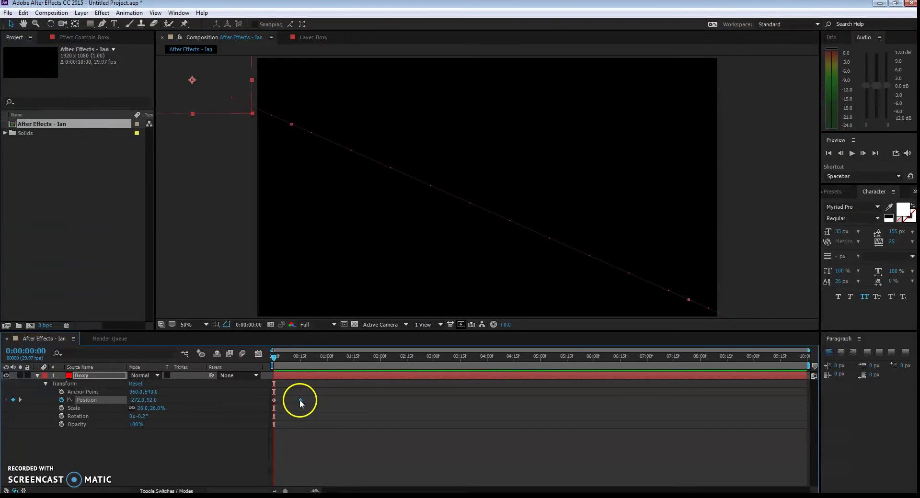
left_click_drag(274, 358, 255, 362)
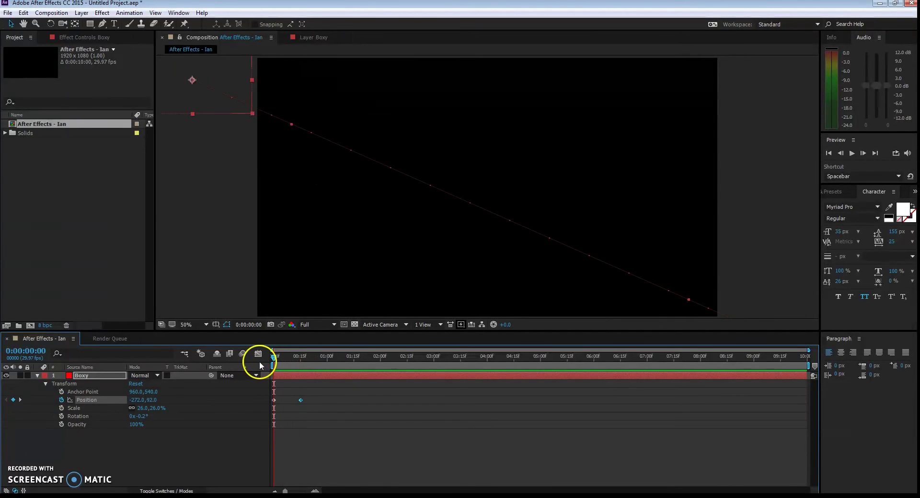
left_click(851, 153)
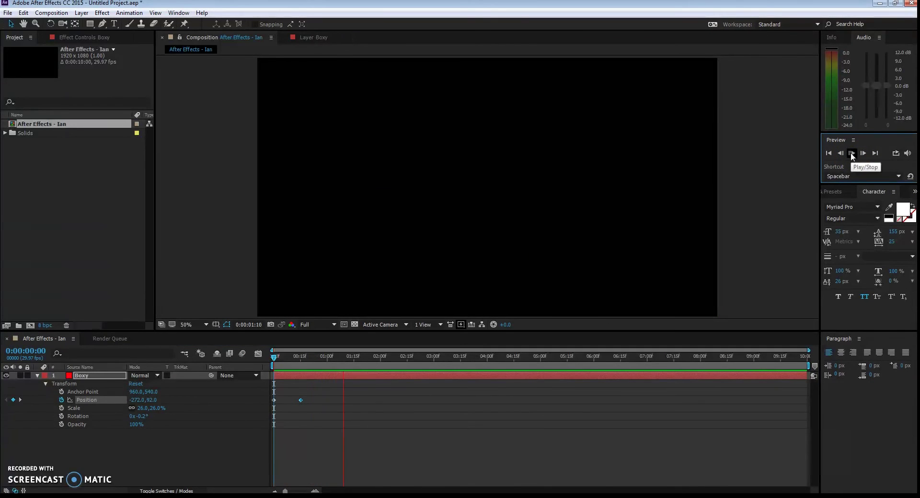
left_click(768, 148)
left_click_drag(312, 353, 272, 377)
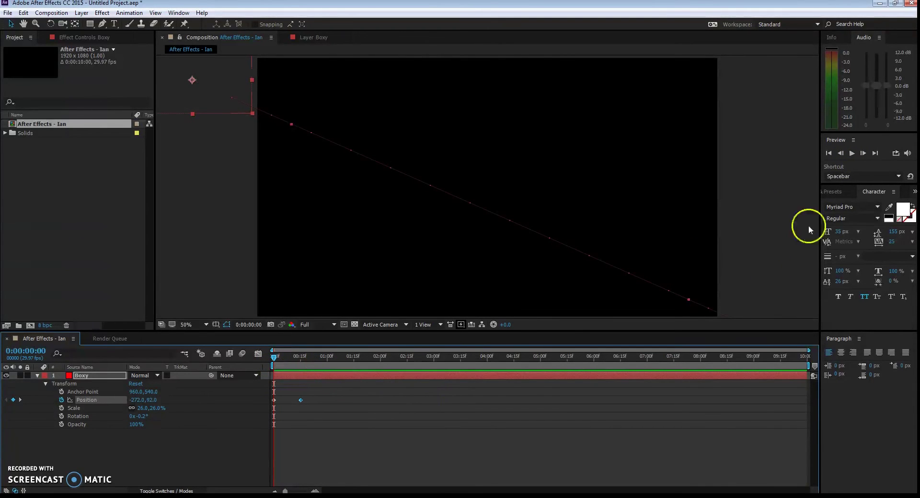
left_click(851, 154)
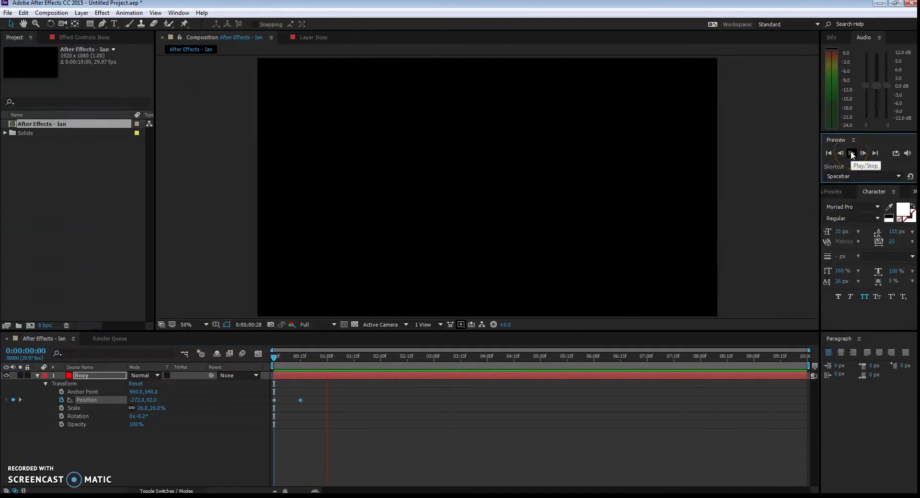
left_click(851, 154)
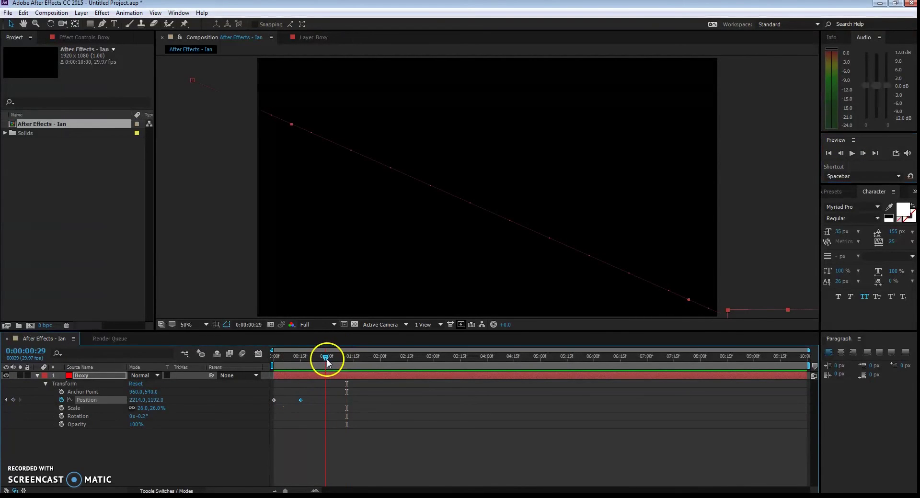
left_click_drag(327, 359, 328, 359)
left_click_drag(303, 400, 329, 405)
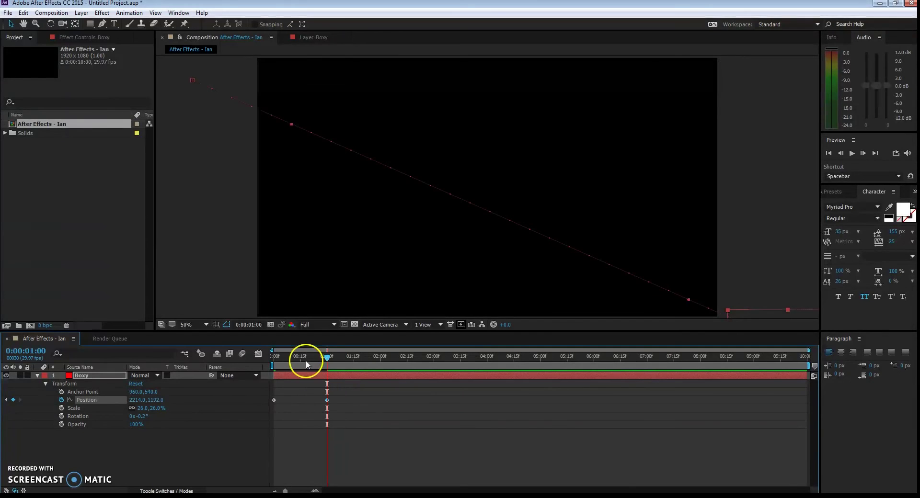
left_click_drag(318, 356, 243, 353)
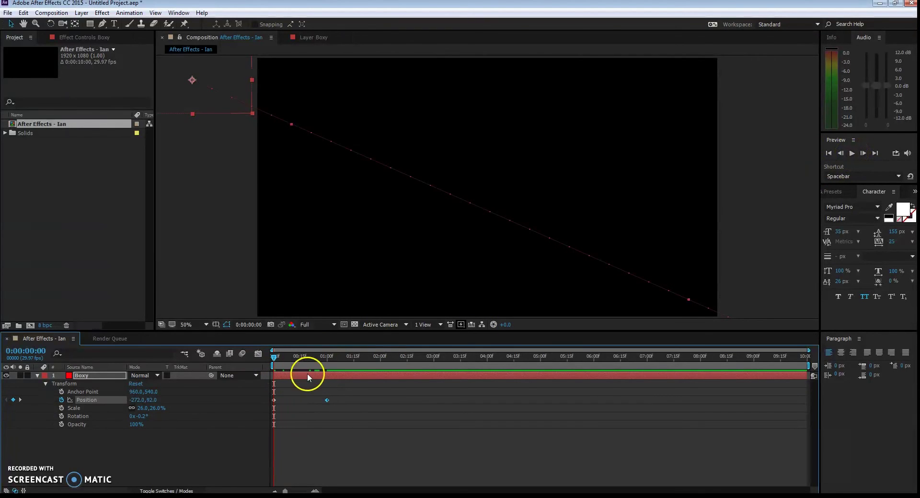
left_click(851, 152)
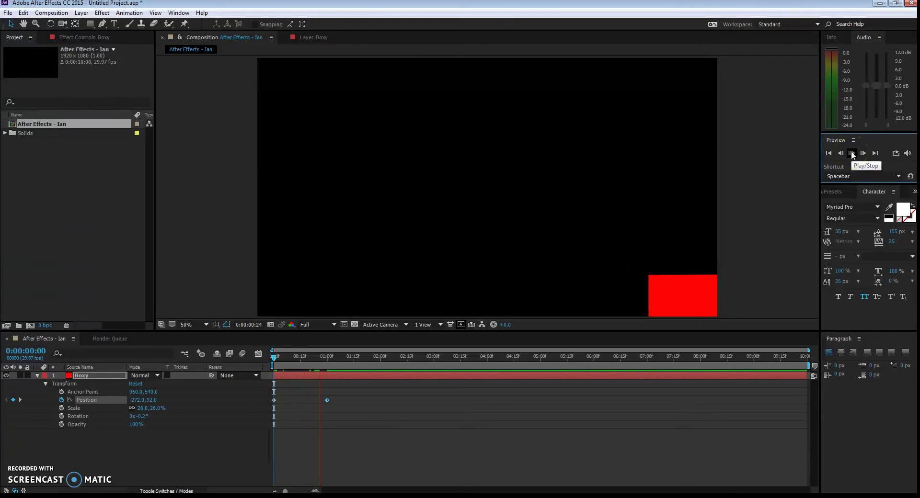
left_click(852, 153)
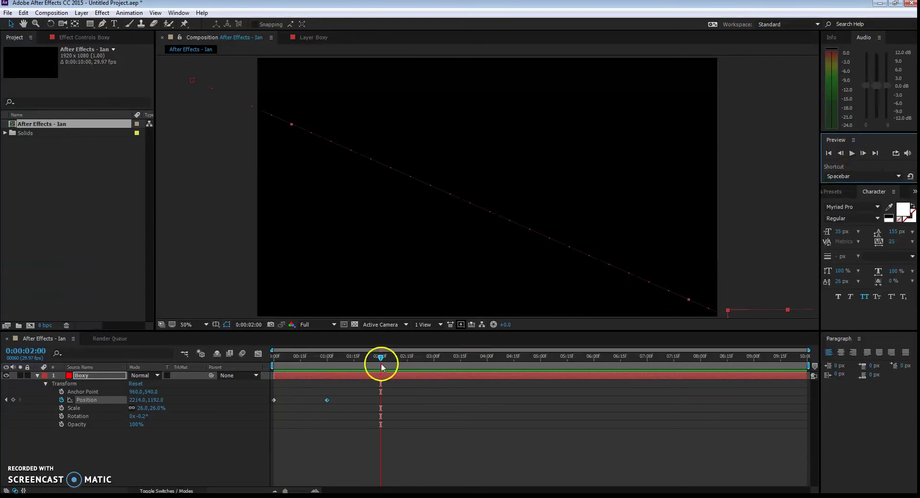
left_click_drag(382, 368, 288, 357)
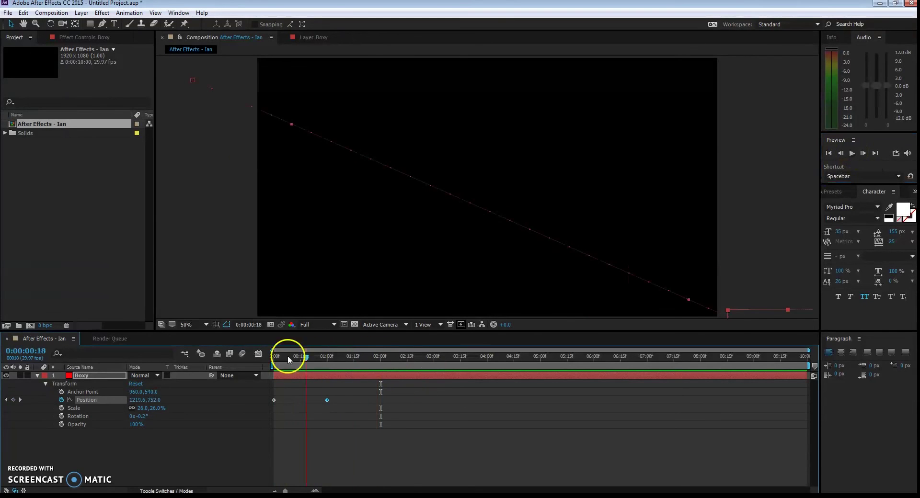
left_click(852, 153)
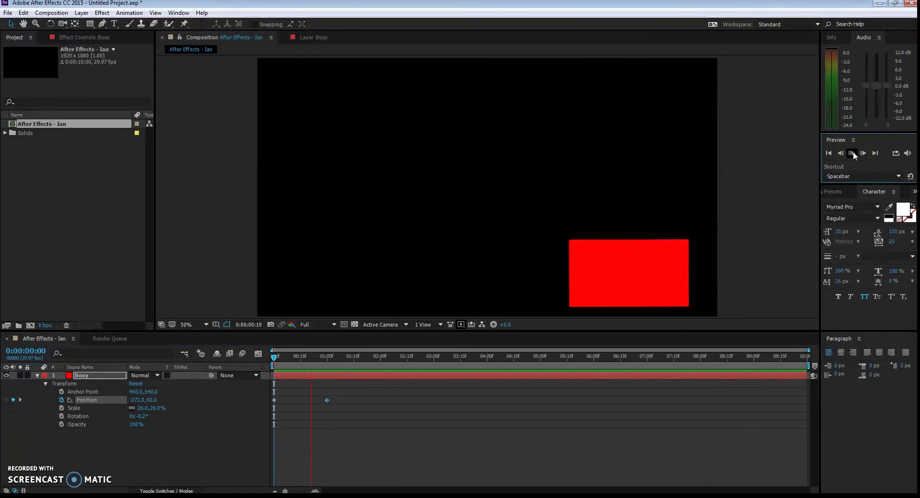
left_click(852, 153)
left_click_drag(288, 358, 248, 361)
left_click(852, 152)
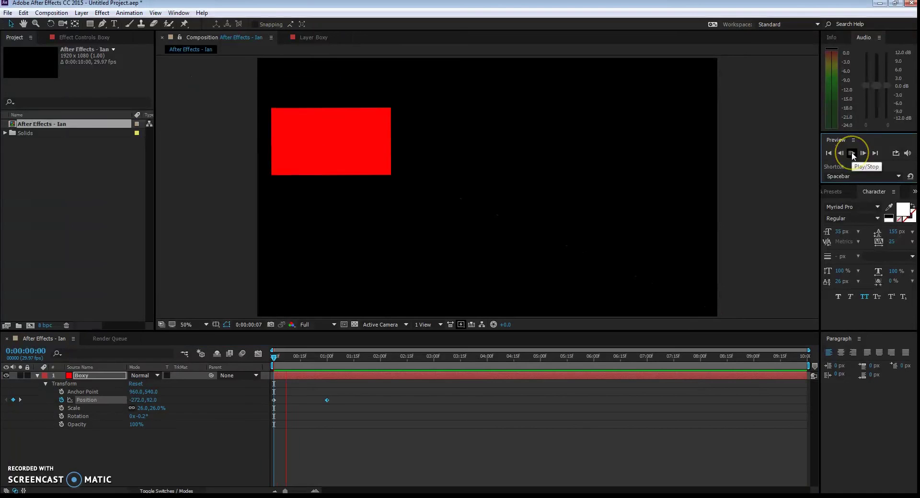
left_click(291, 281)
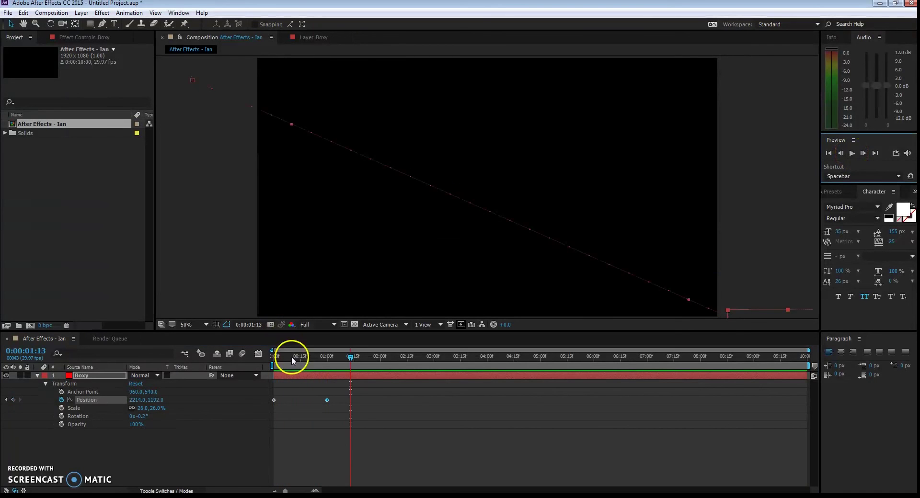
mouse_move(291, 357)
left_mouse_down()
mouse_move(269, 358)
mouse_move(312, 357)
mouse_move(273, 357)
left_mouse_up()
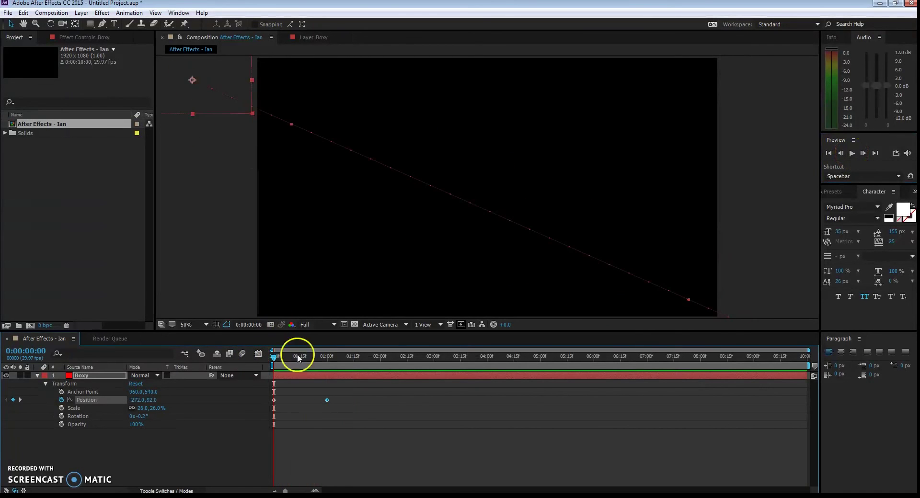
left_click(852, 152)
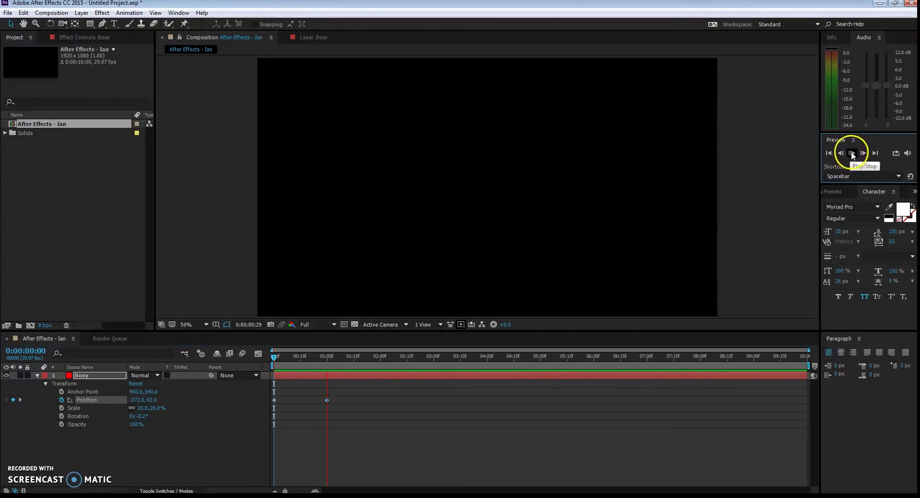
left_click(339, 376)
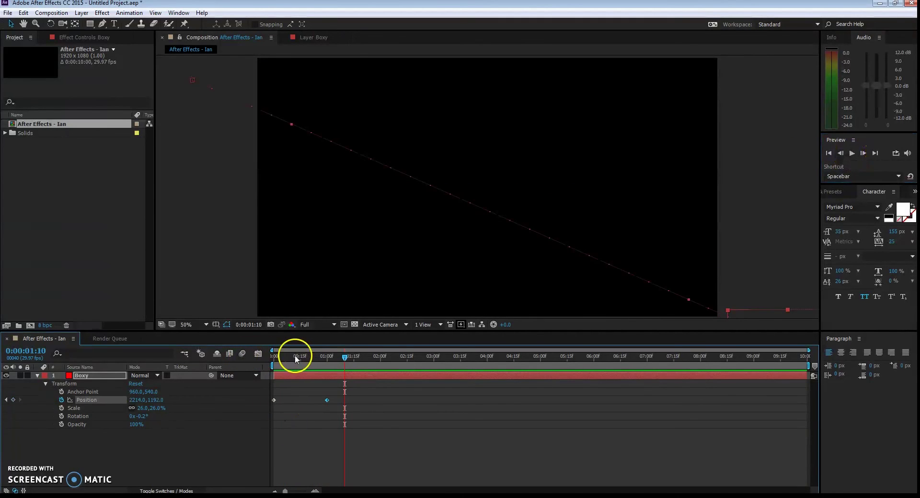
left_click_drag(294, 359, 260, 355)
left_click(274, 400)
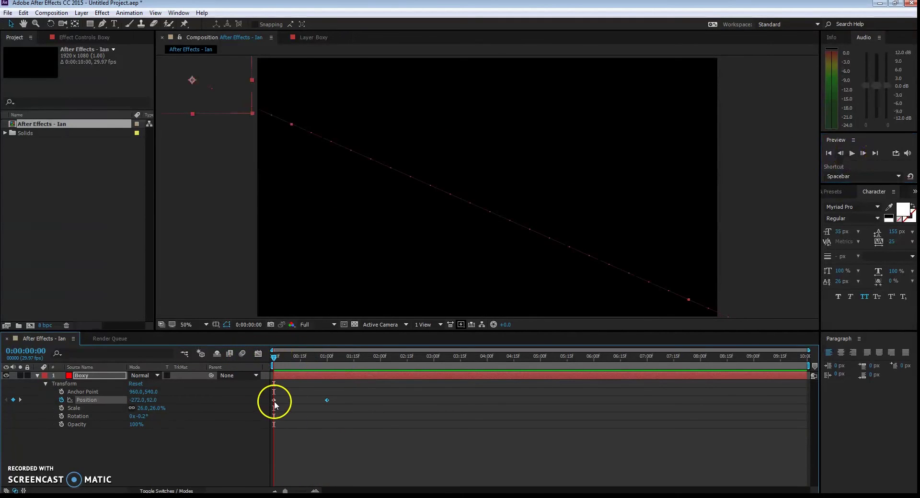
left_click(327, 400)
Apply Keyframe Assistant > Easy Ease to Boxy's Position keyframes from the 1-second keyframe
mouse_move(278, 355)
left_mouse_down()
mouse_move(261, 357)
mouse_move(300, 358)
mouse_move(267, 360)
left_mouse_up()
left_click(277, 357)
left_click_drag(276, 359, 257, 362)
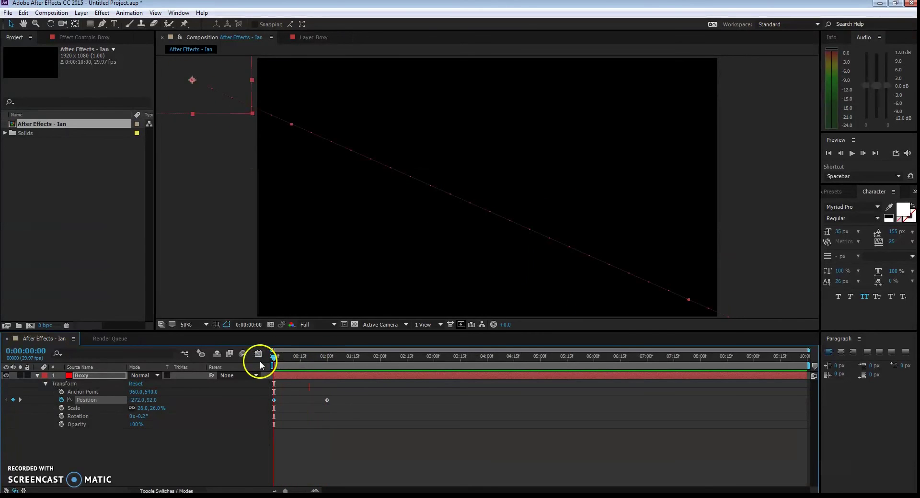
left_click_drag(343, 397, 267, 405)
left_click(340, 404)
left_click(327, 399)
right_click(327, 400)
left_click(337, 407)
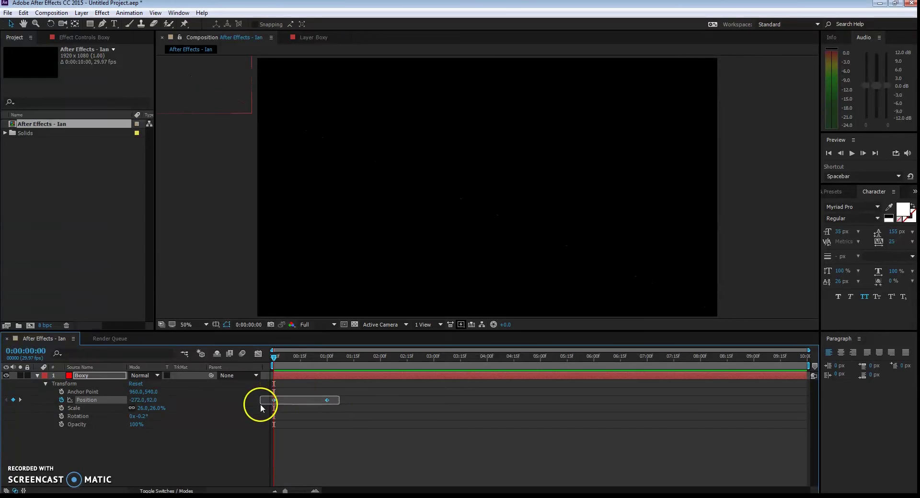
right_click(326, 400)
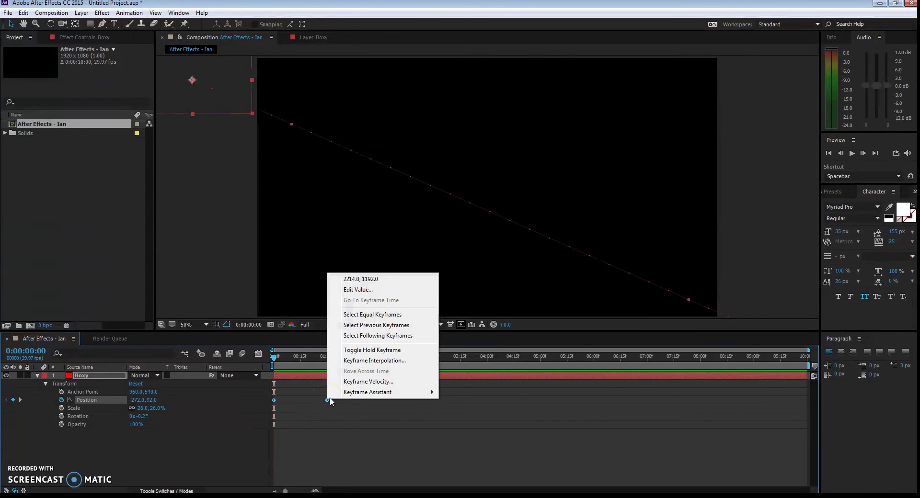
mouse_move(355, 393)
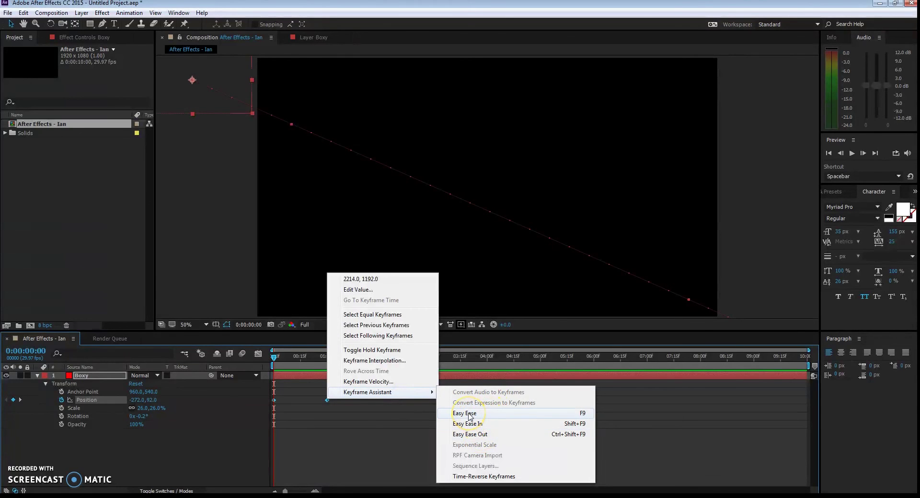
left_click(465, 414)
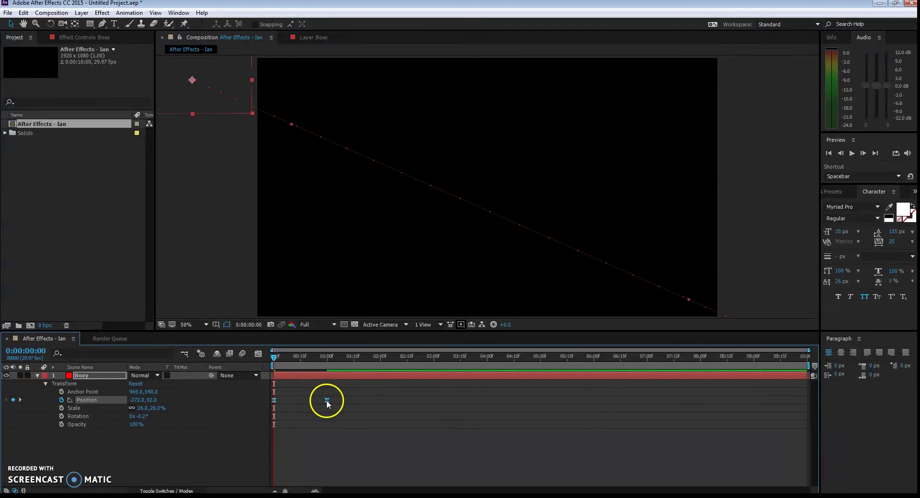
Scrub and play back the eased slide to preview it
left_click_drag(297, 355, 255, 354)
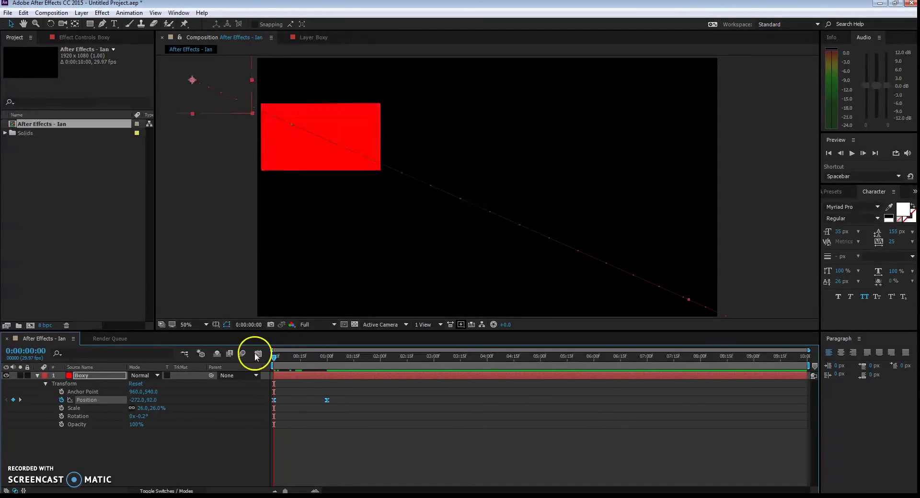
left_click(852, 153)
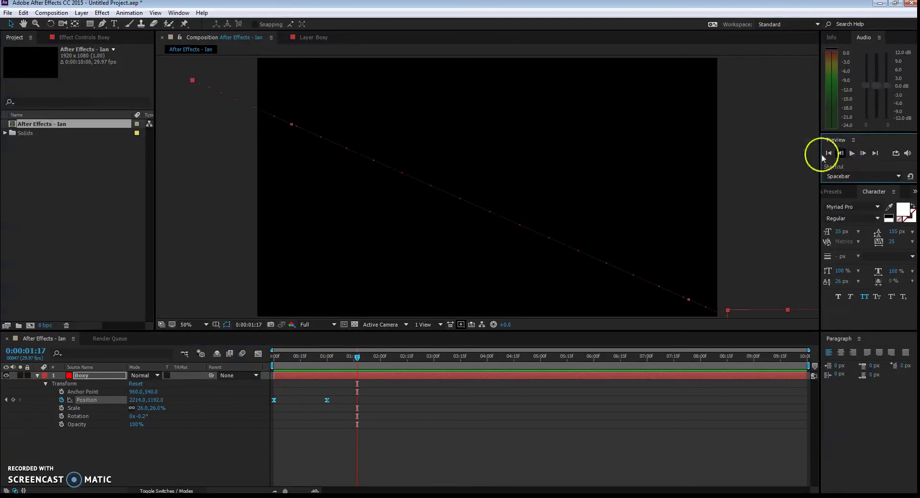
left_click_drag(294, 355, 242, 355)
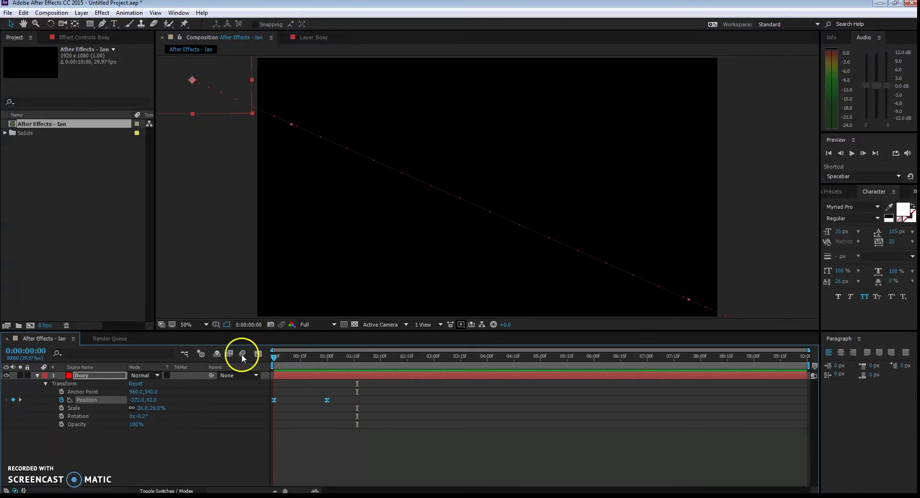
left_click(852, 154)
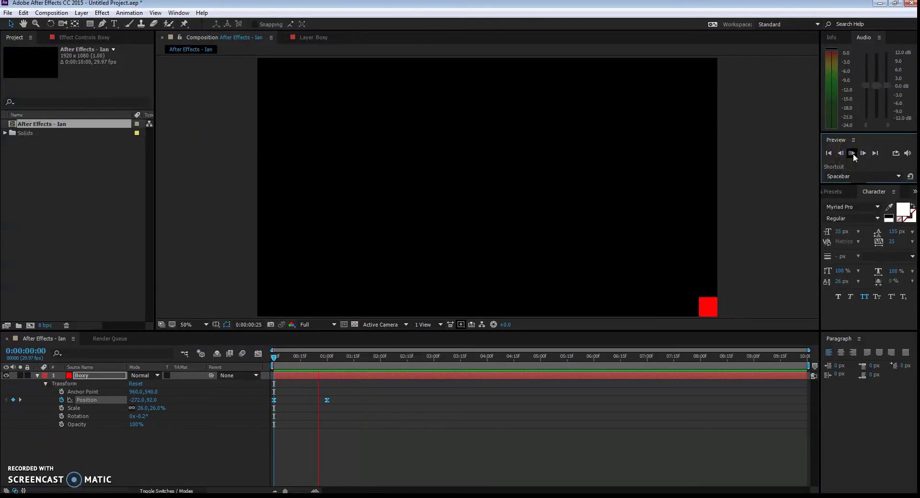
left_click(284, 406)
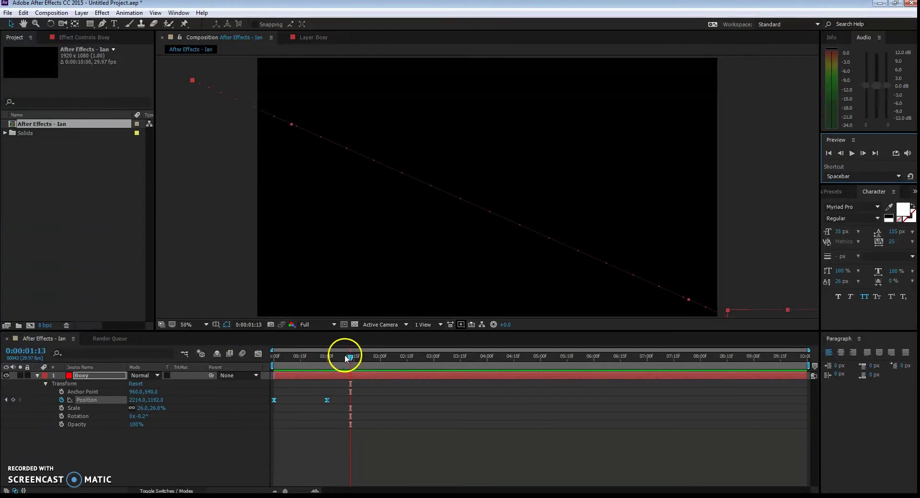
Remove the stray Position keyframe accidentally added at frame 6
left_click_drag(351, 357, 254, 357)
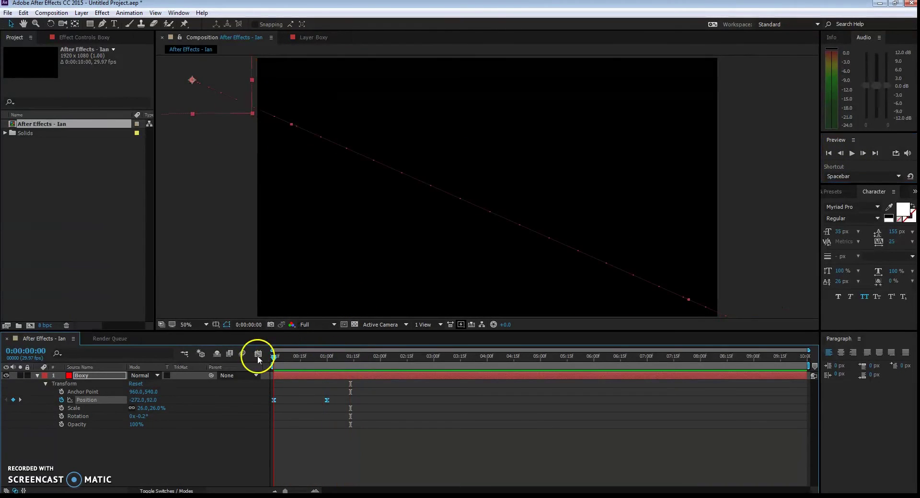
left_click(286, 403)
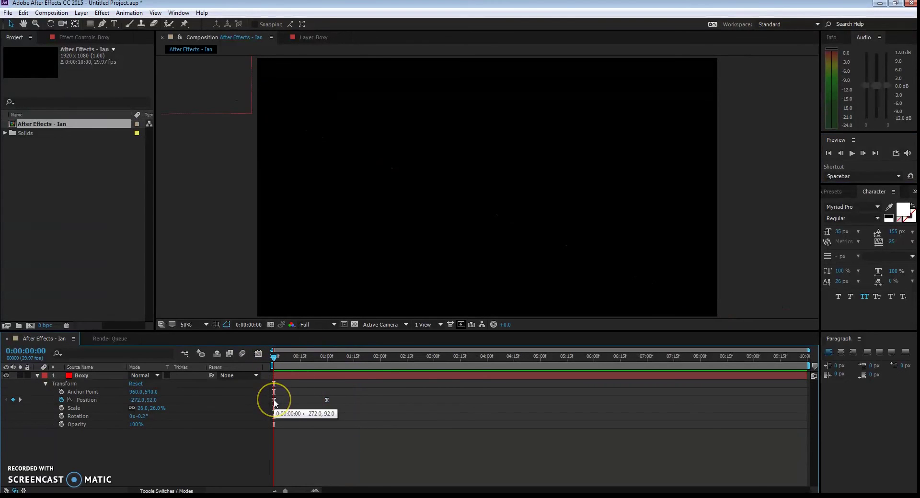
left_click(274, 400)
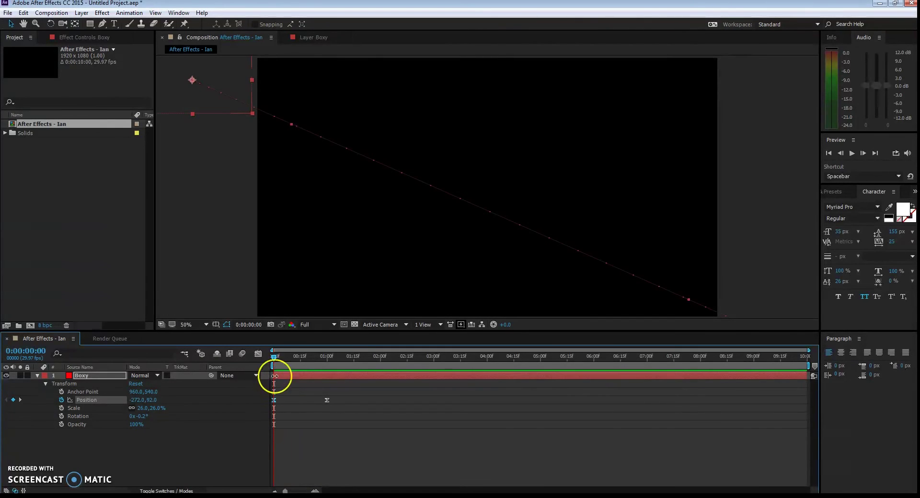
left_click(274, 359)
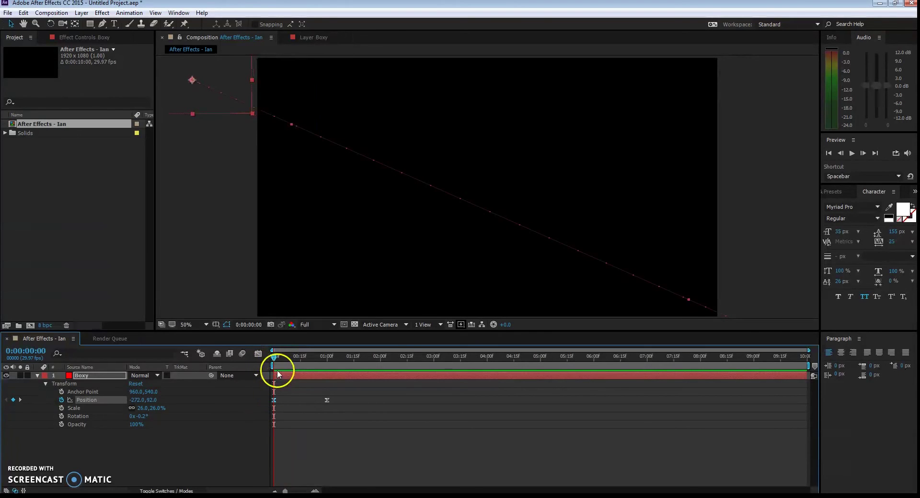
left_click_drag(273, 359, 284, 402)
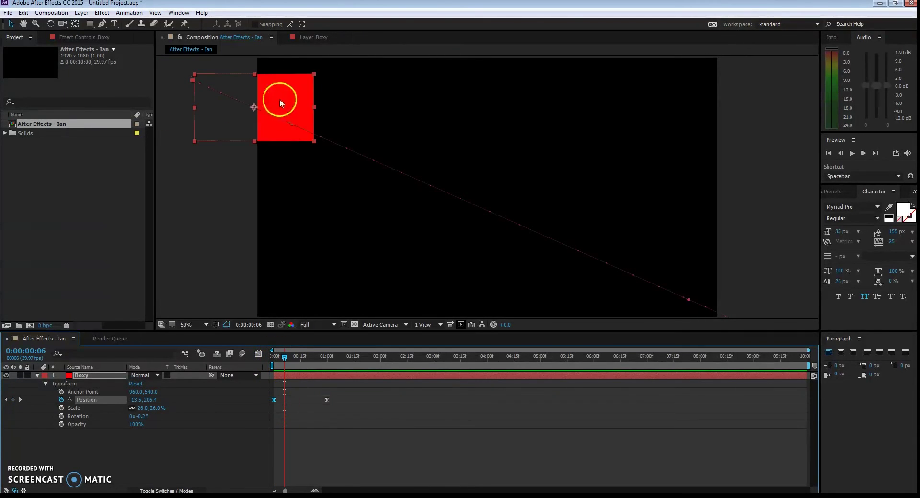
left_click_drag(281, 101, 338, 124)
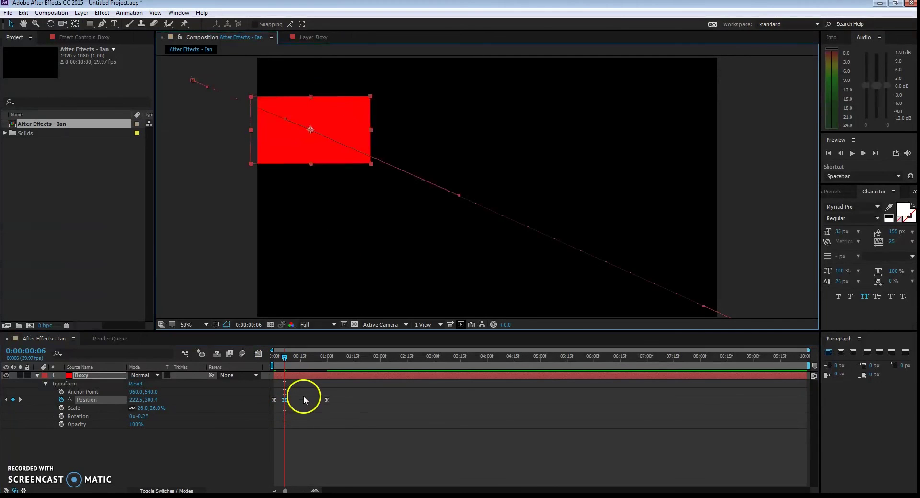
left_click_drag(304, 396, 280, 406)
key("Delete")
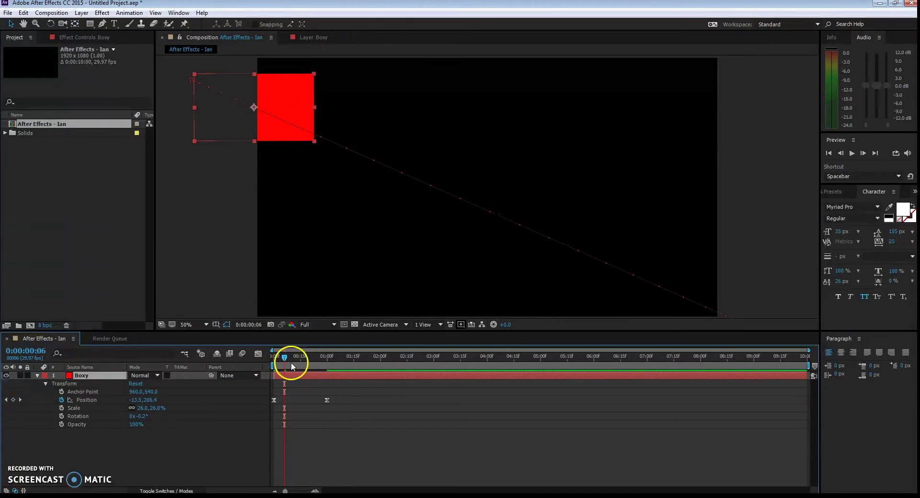
left_click_drag(283, 357, 266, 357)
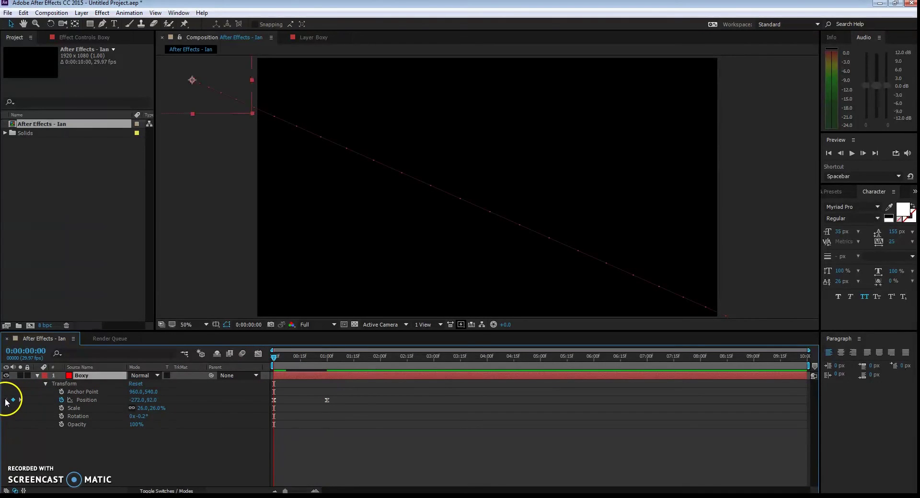
Move Boxy's frame-zero position inside the comp's top-left, about 278, 172
left_click(20, 400)
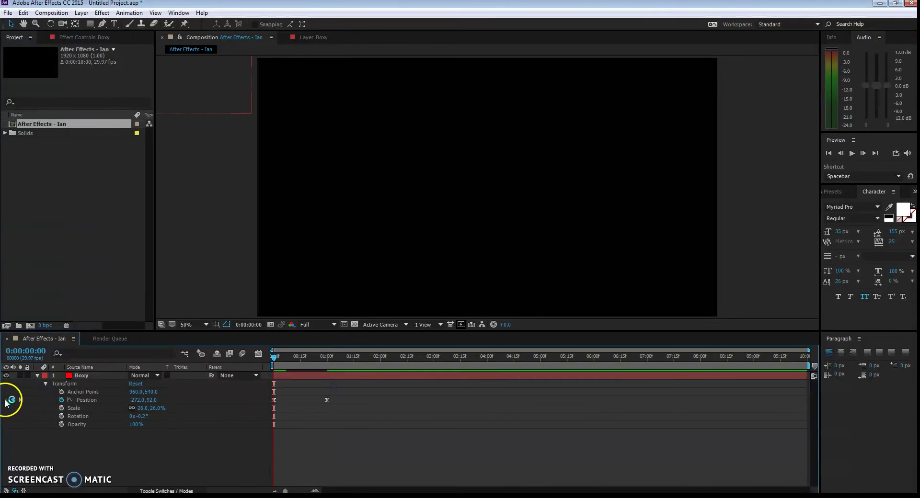
left_click(274, 400)
left_click_drag(208, 96, 337, 119)
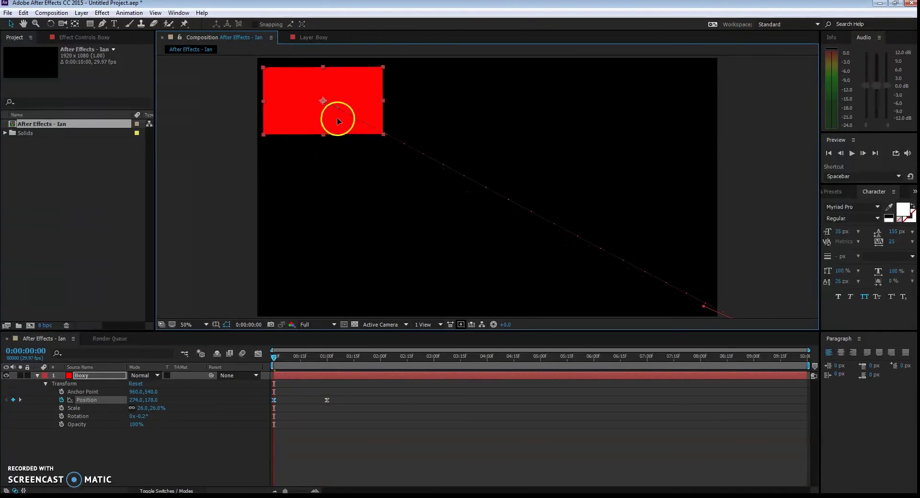
mouse_move(309, 357)
left_mouse_down()
mouse_move(347, 359)
mouse_move(297, 360)
mouse_move(326, 361)
left_mouse_up()
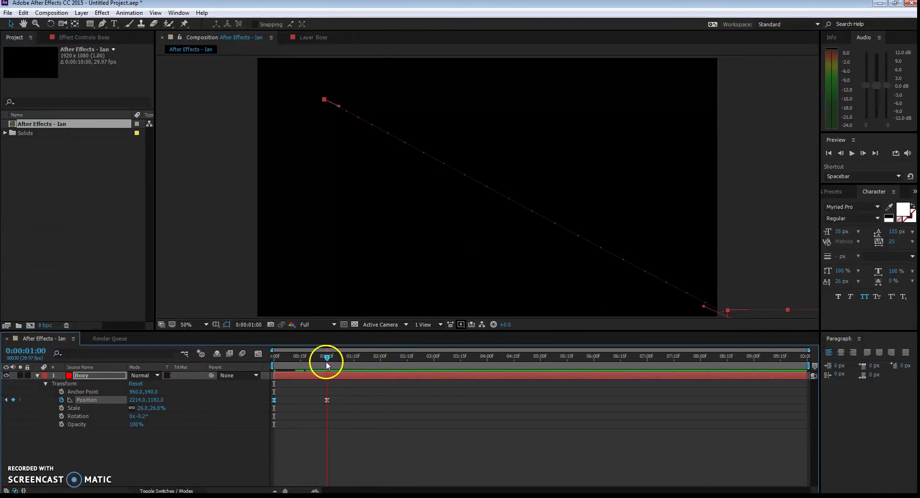
Move Boxy's 1-second position inside the bottom-right, to 1648, 916
left_click(6, 400)
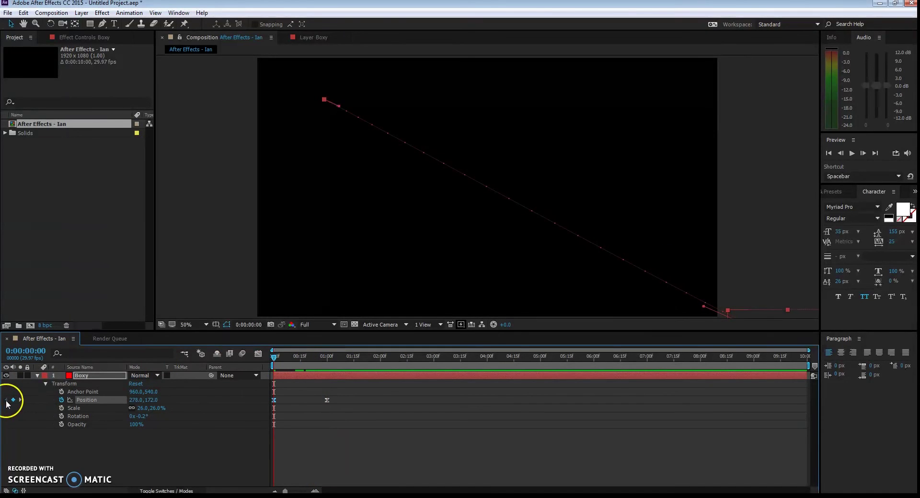
left_click(20, 399)
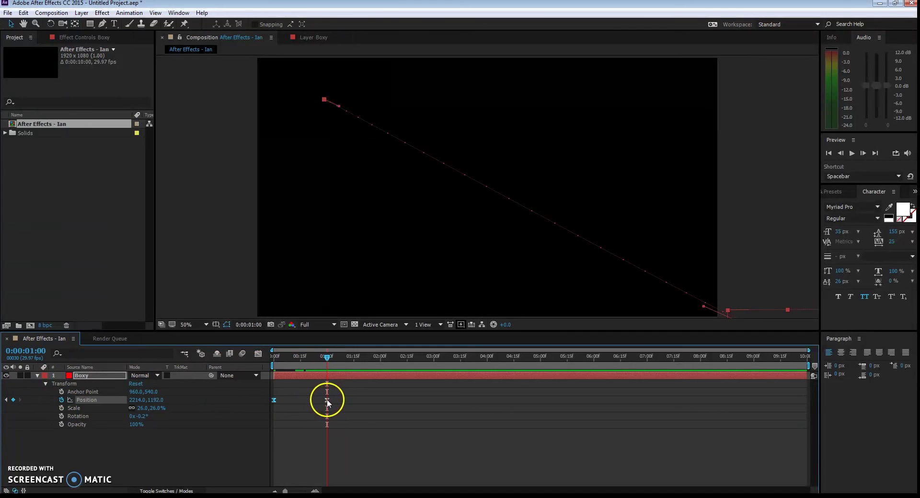
left_click_drag(766, 317, 629, 249)
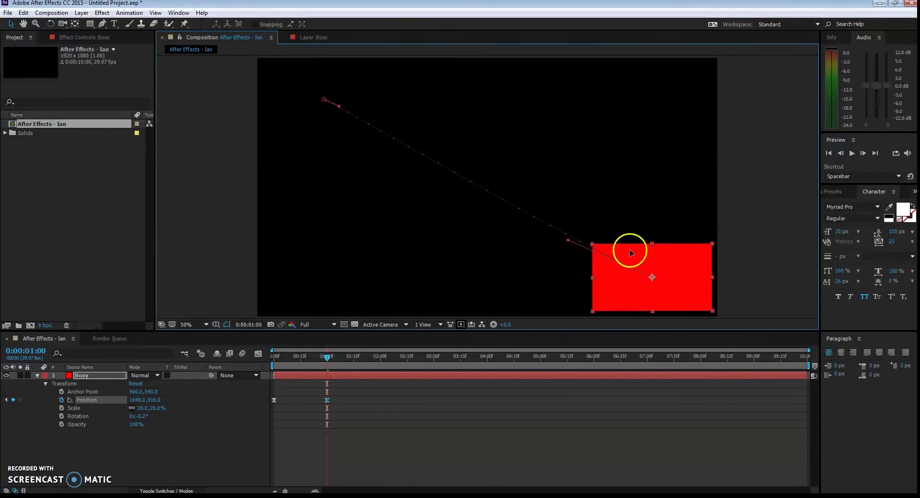
Make both Boxy Position keyframes linear with a Ctrl-click, then rewind and play the preview
left_click_drag(347, 396, 262, 412)
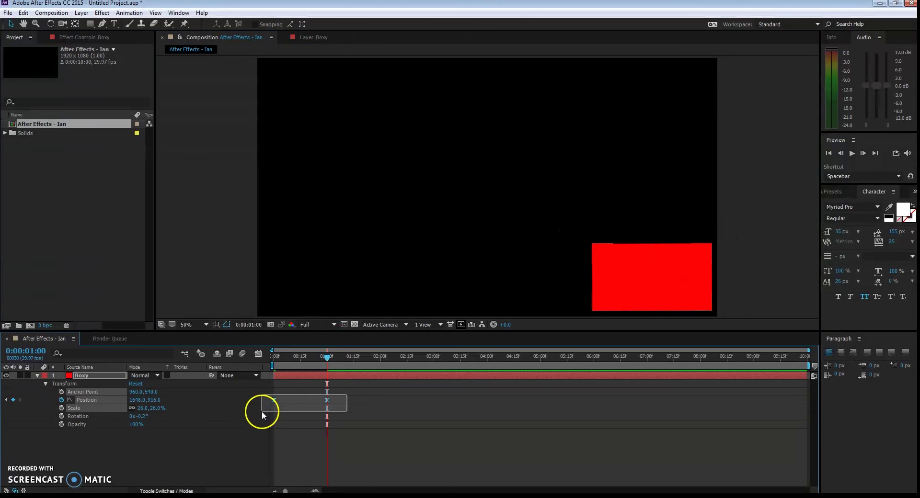
left_click(327, 402, "ctrl")
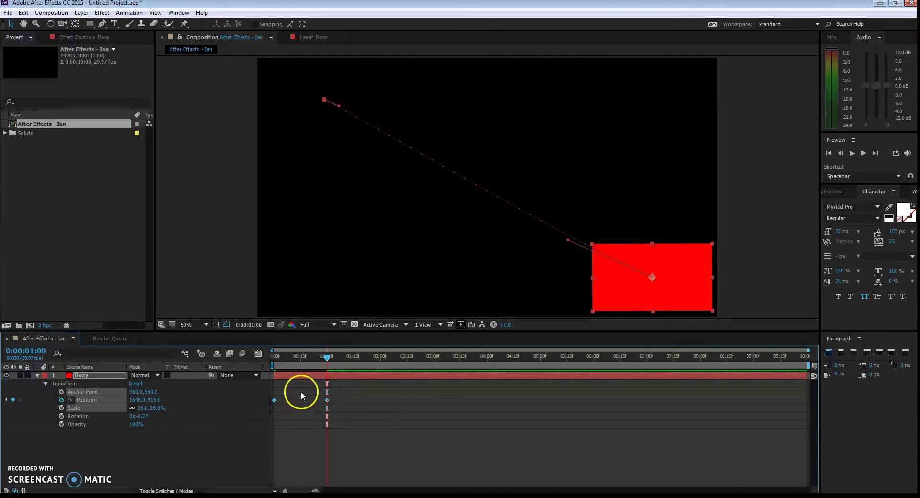
left_click_drag(311, 358, 273, 356)
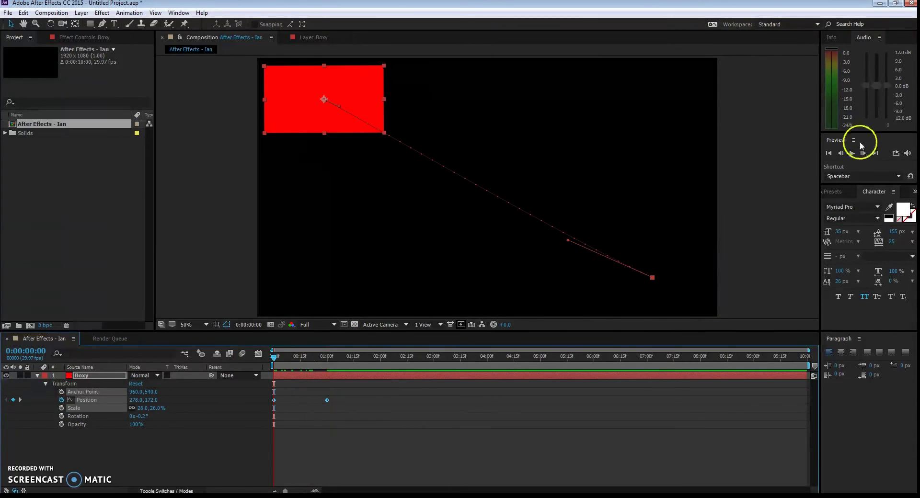
left_click(852, 154)
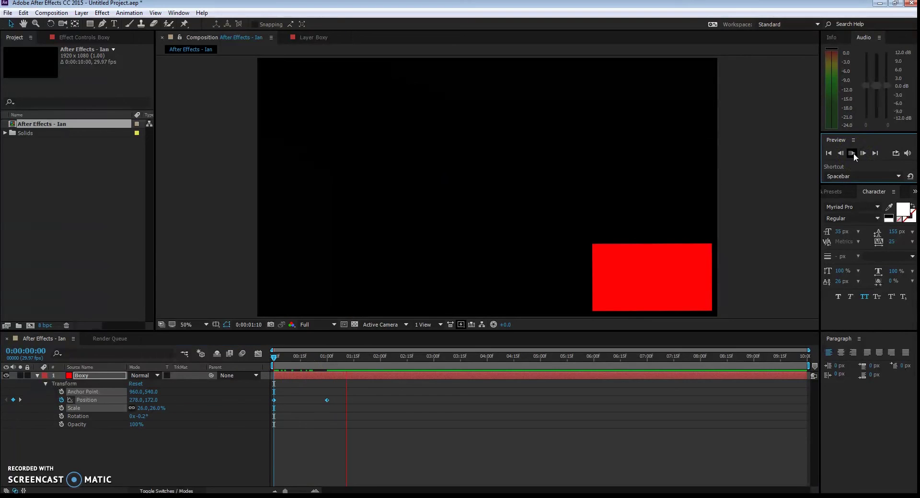
left_click_drag(304, 356, 274, 356)
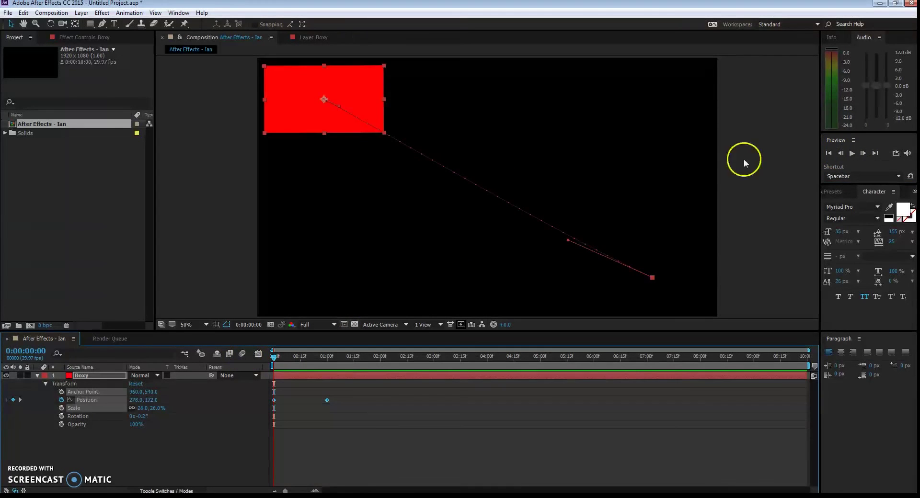
Reapply Easy Ease to both Boxy Position keyframes
left_click(851, 153)
left_click(851, 154)
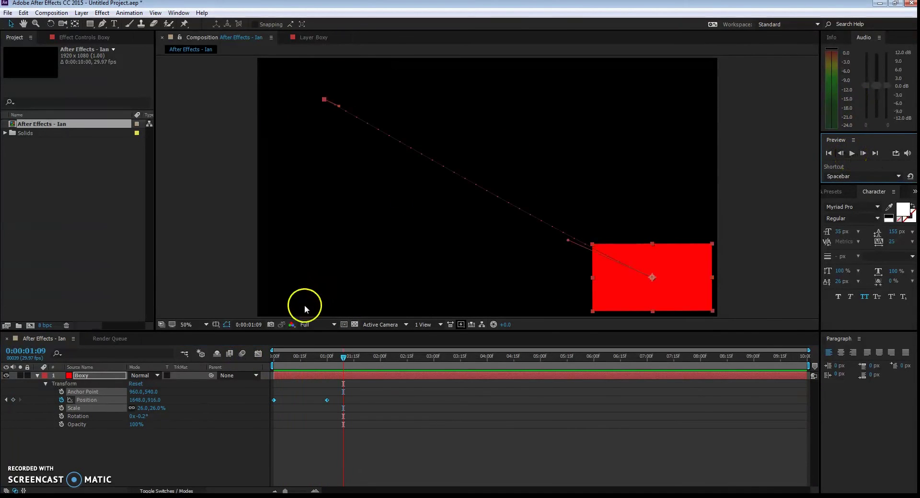
left_click_drag(339, 411, 268, 401)
right_click(327, 401)
mouse_move(426, 397)
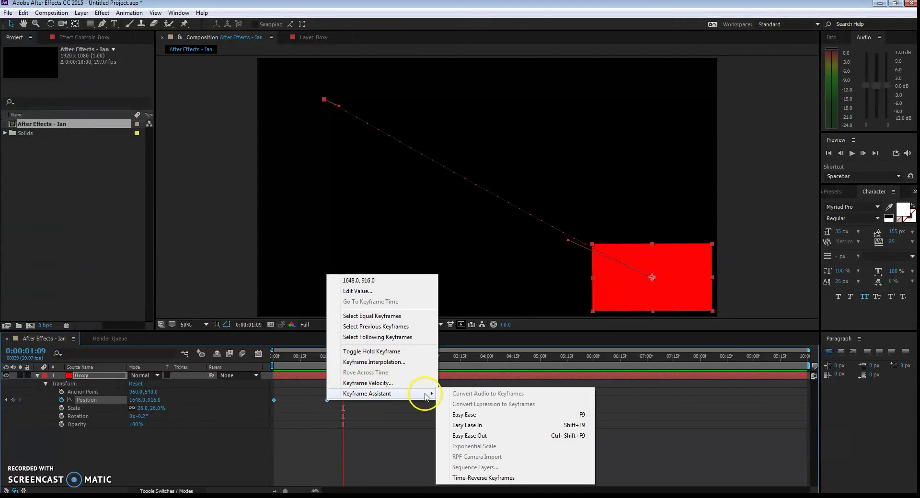
left_click(467, 415)
Preview the eased motion several times, ending back at frame zero
key("Home")
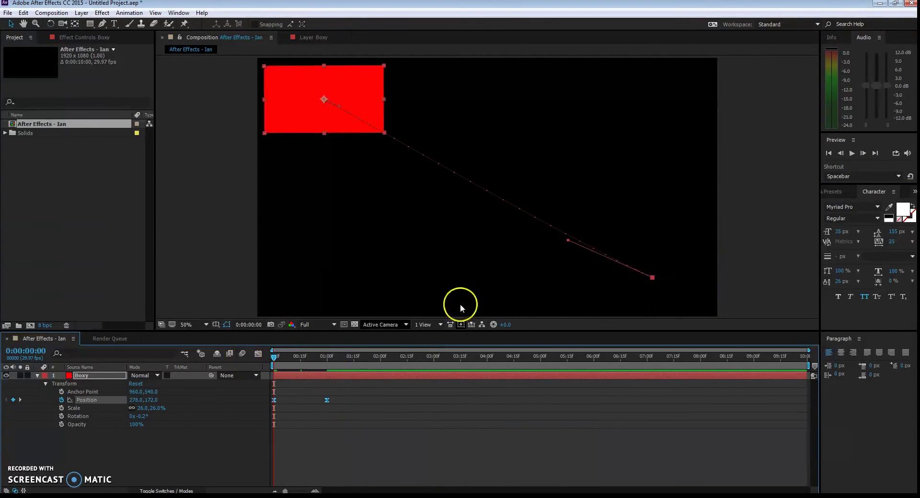
left_click(853, 153)
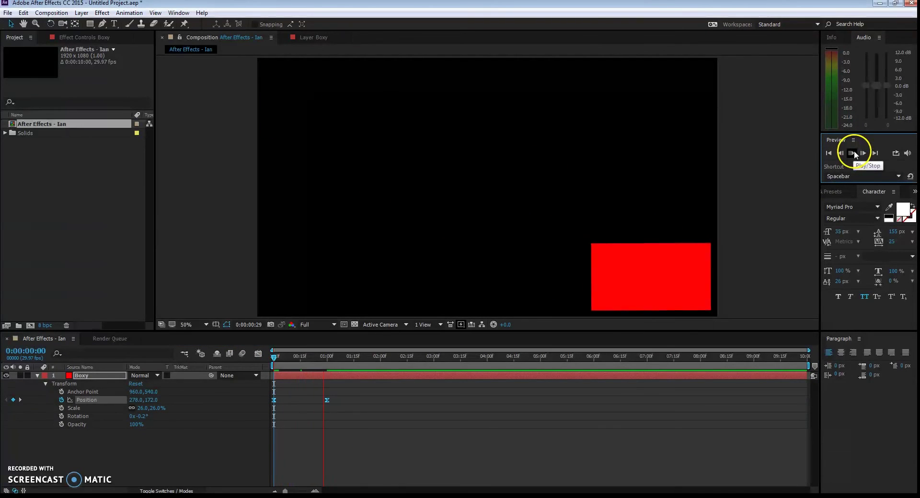
key("space")
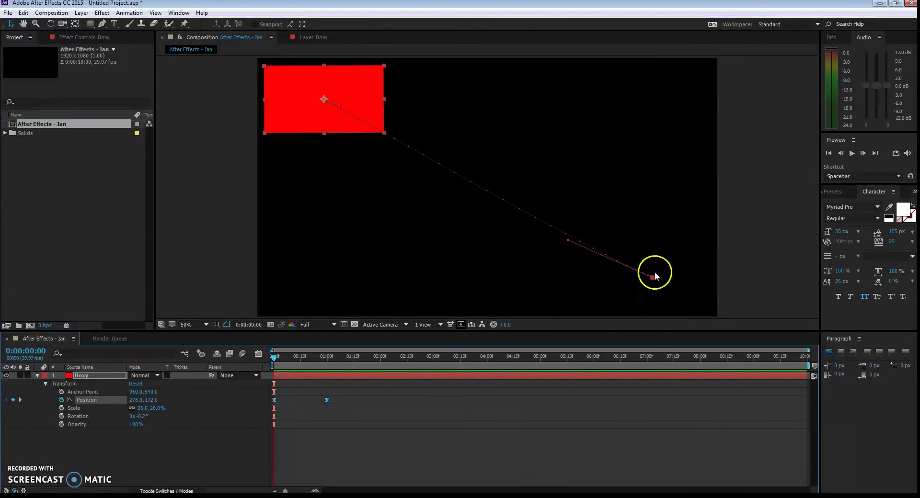
left_click(852, 154)
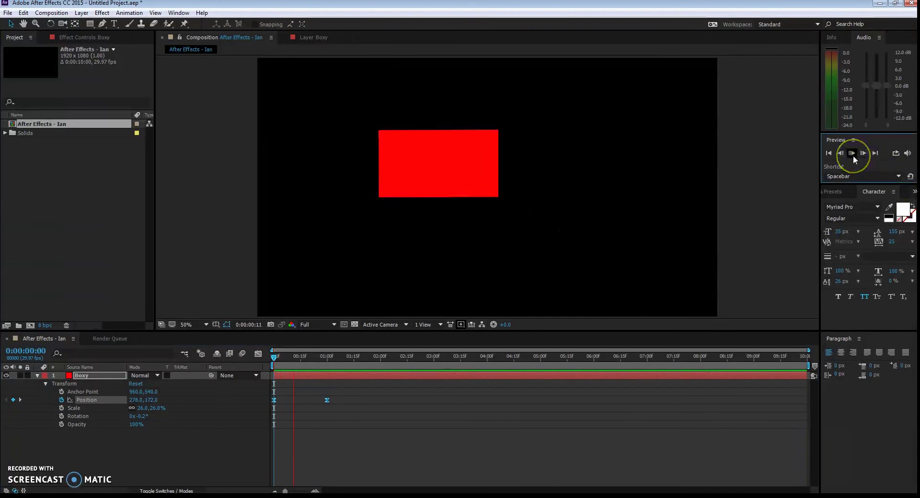
left_click_drag(355, 356, 271, 355)
left_click(852, 154)
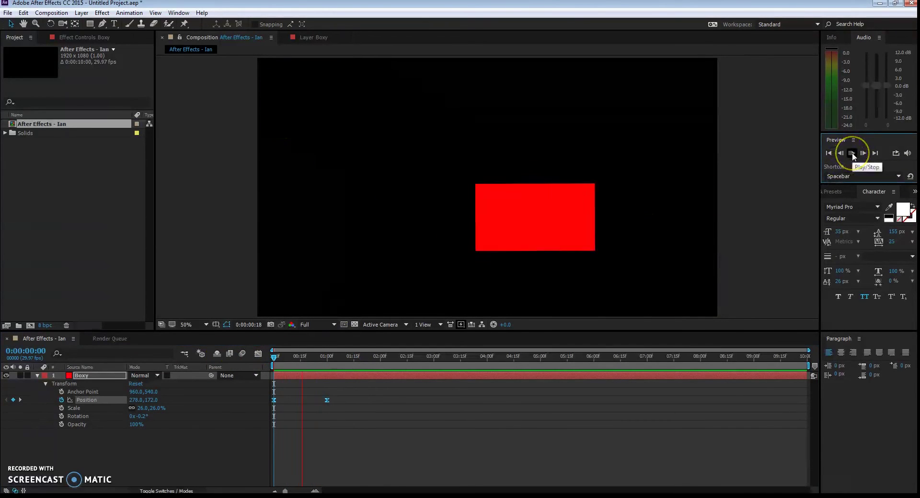
left_click(310, 357)
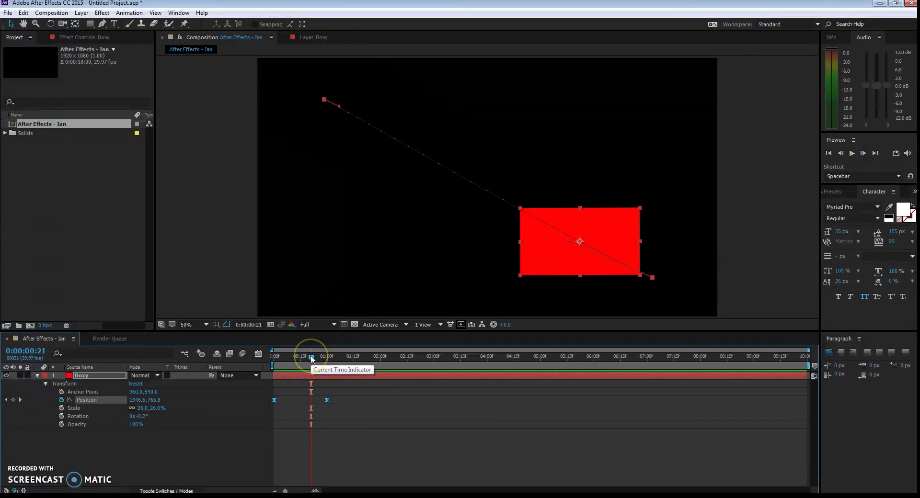
left_click_drag(311, 358, 258, 360)
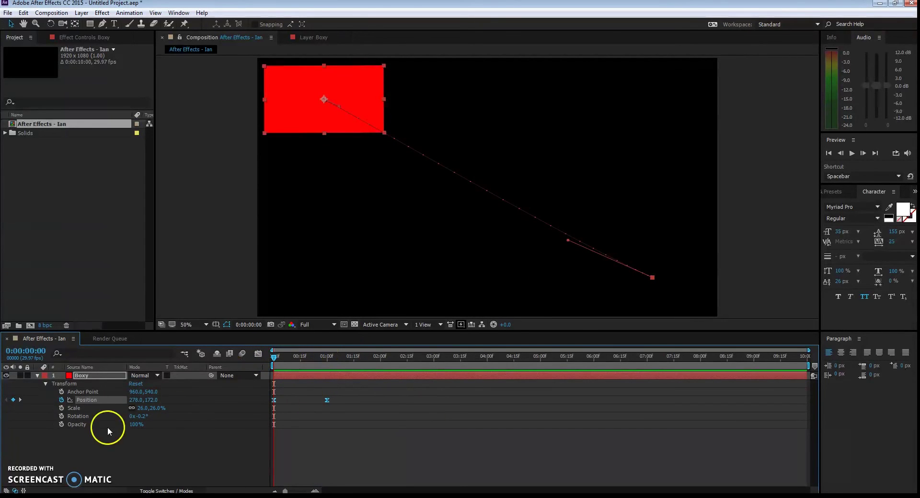
Nudge Boxy's start up-left to 252, 142 and its end down-right to 1668, 936
mouse_move(277, 357)
left_mouse_down()
mouse_move(329, 357)
mouse_move(263, 360)
left_mouse_up()
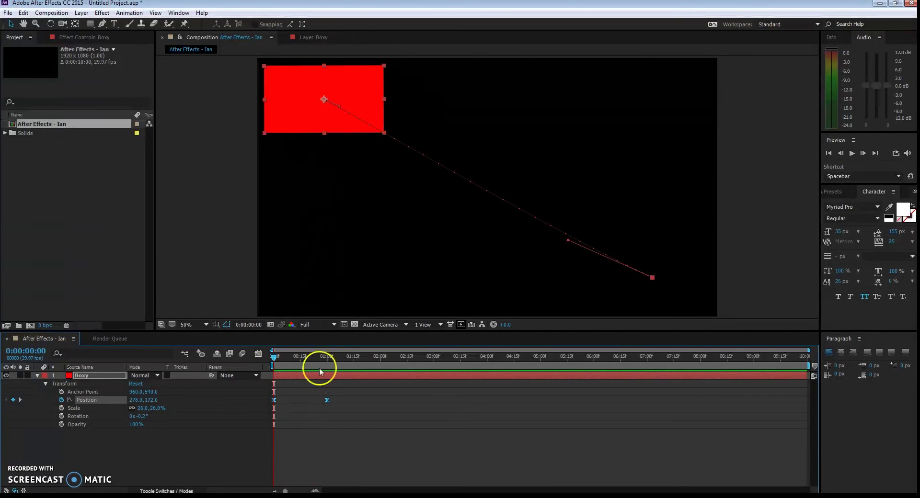
left_click(286, 399)
left_click(293, 376)
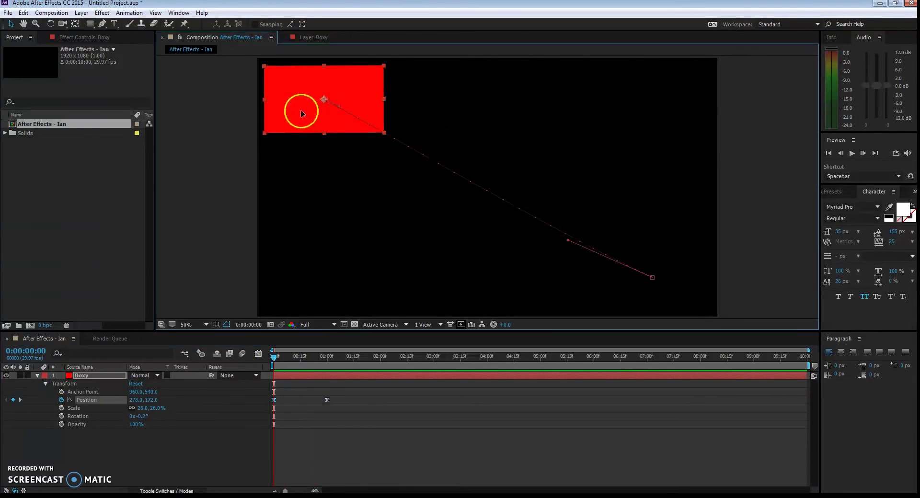
left_click_drag(300, 111, 296, 104)
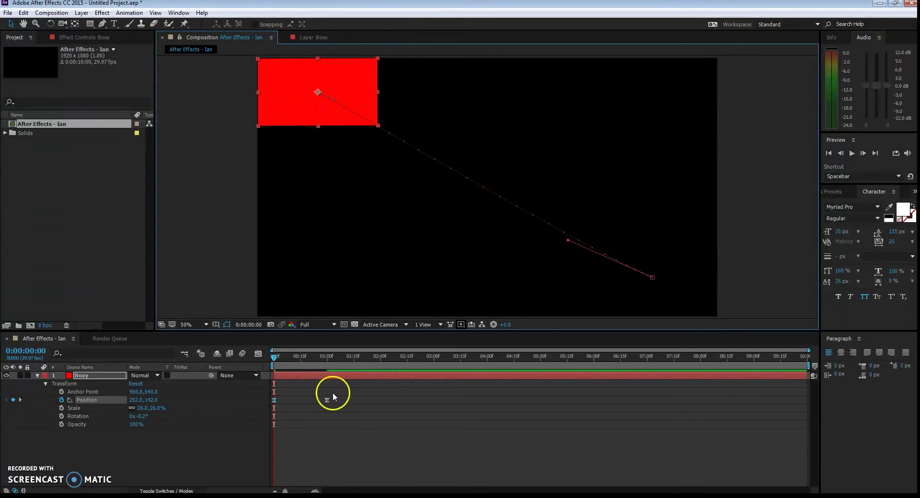
left_click_drag(314, 356, 327, 358)
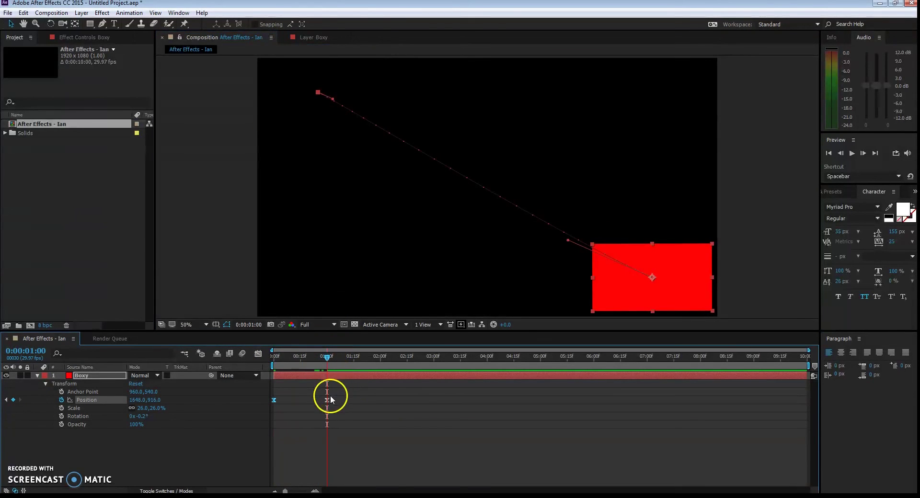
left_click_drag(643, 283, 640, 295)
At frame zero, tilt Boxy about 12° by scrubbing its Rotation value
left_click_drag(309, 356, 232, 355)
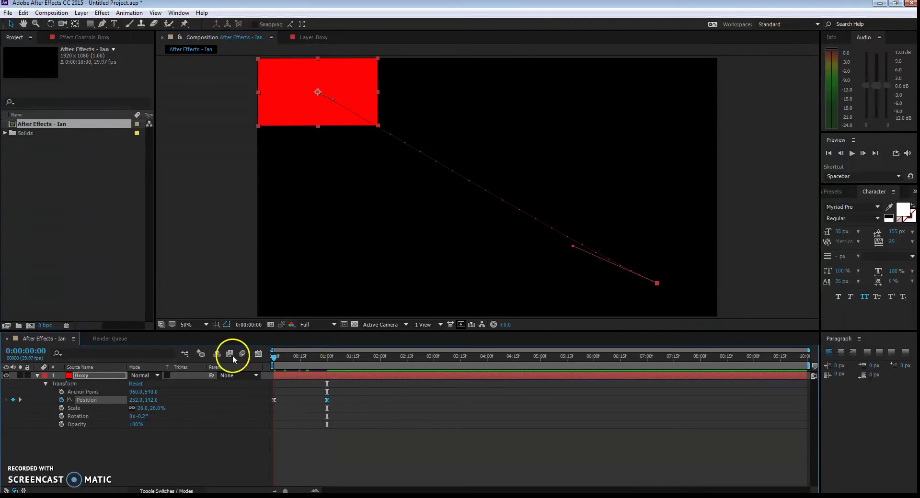
left_click(79, 418)
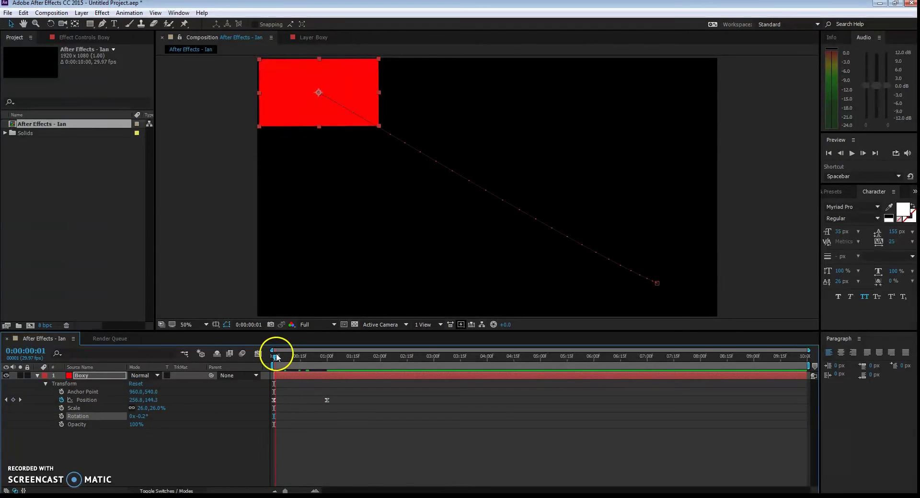
mouse_move(139, 417)
left_mouse_down()
mouse_move(160, 419)
mouse_move(137, 421)
left_mouse_up()
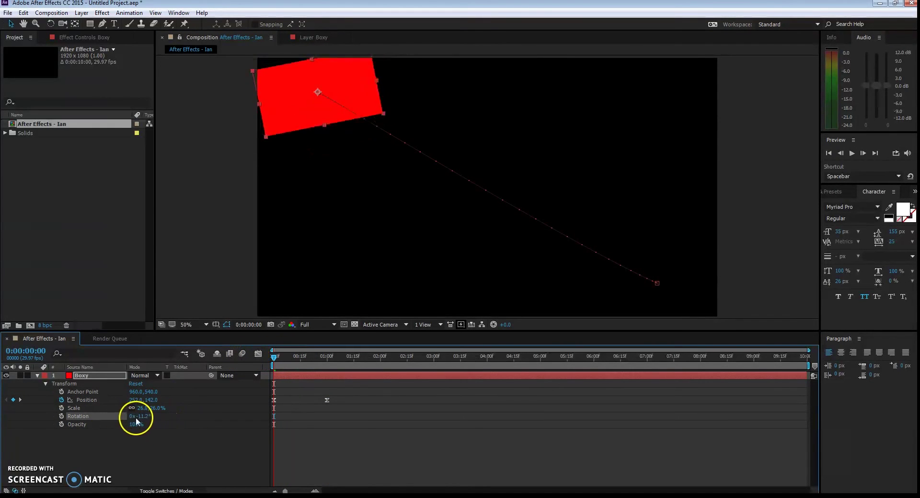
Undo the tilt and keyframe Boxy's Rotation to about 176° at 1:00
key("ctrl+z")
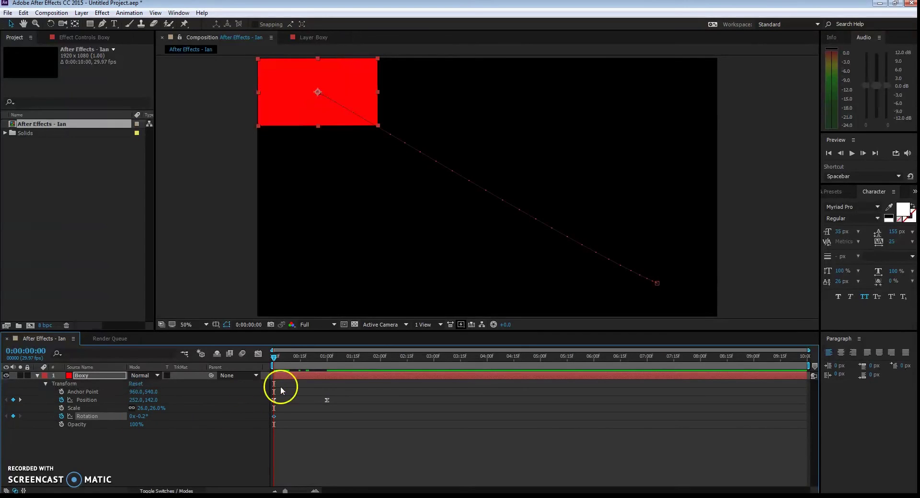
left_click_drag(277, 358, 323, 362)
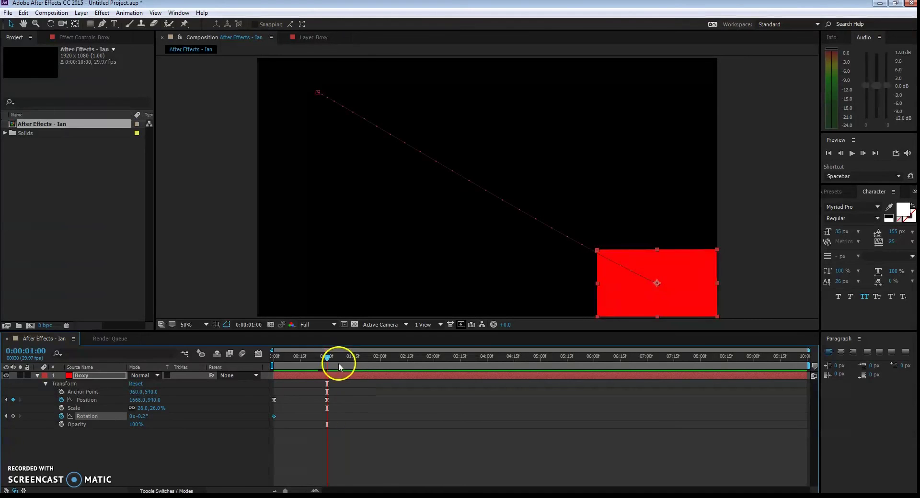
mouse_move(326, 357)
left_mouse_down()
mouse_move(314, 357)
mouse_move(329, 358)
left_mouse_up()
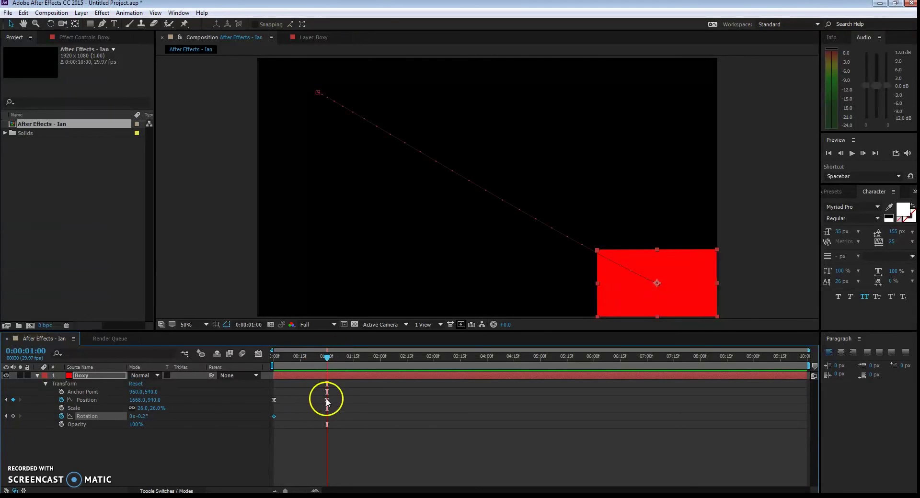
left_click_drag(327, 358, 261, 363)
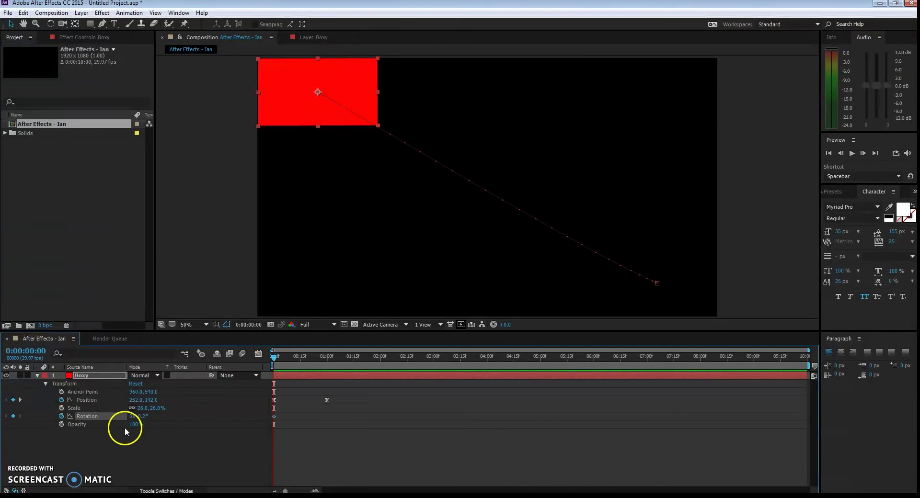
left_click_drag(273, 363, 326, 361)
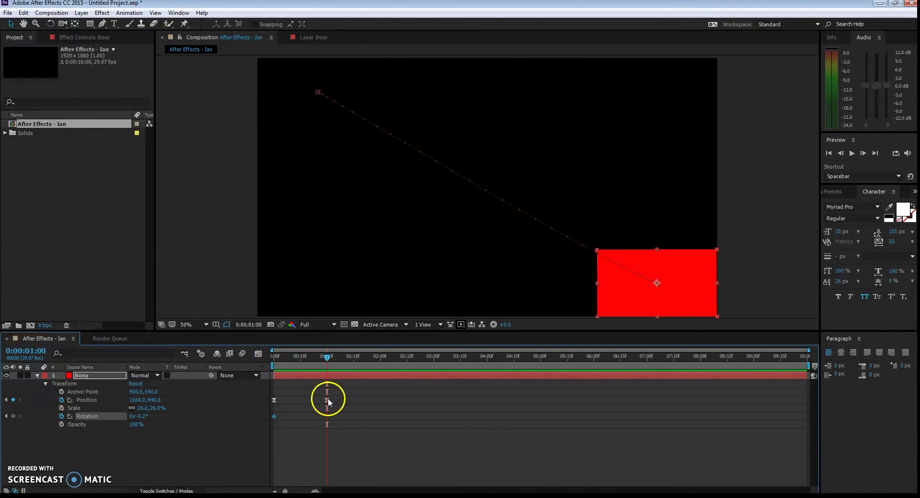
left_click_drag(140, 419, 227, 418)
Scrub between 0:00 and 1:00 to check Boxy's half-turn spin
left_click_drag(328, 355, 292, 360)
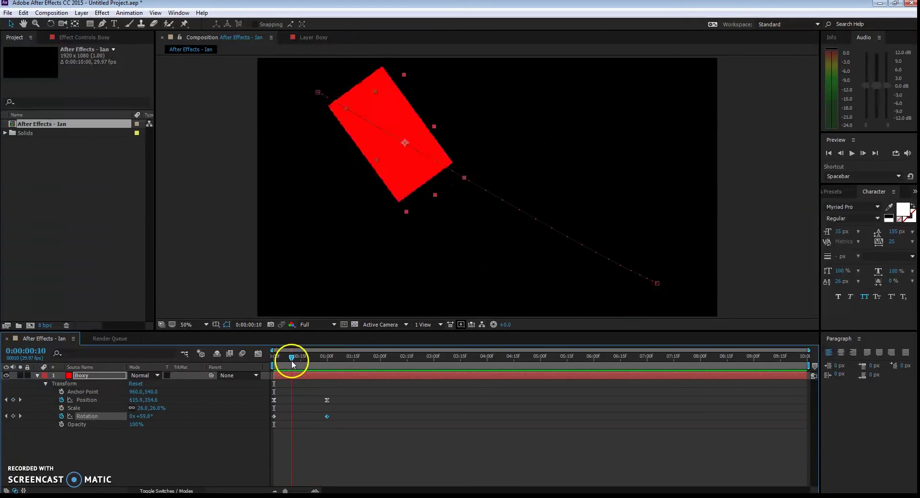
left_click(287, 413)
left_click(275, 416)
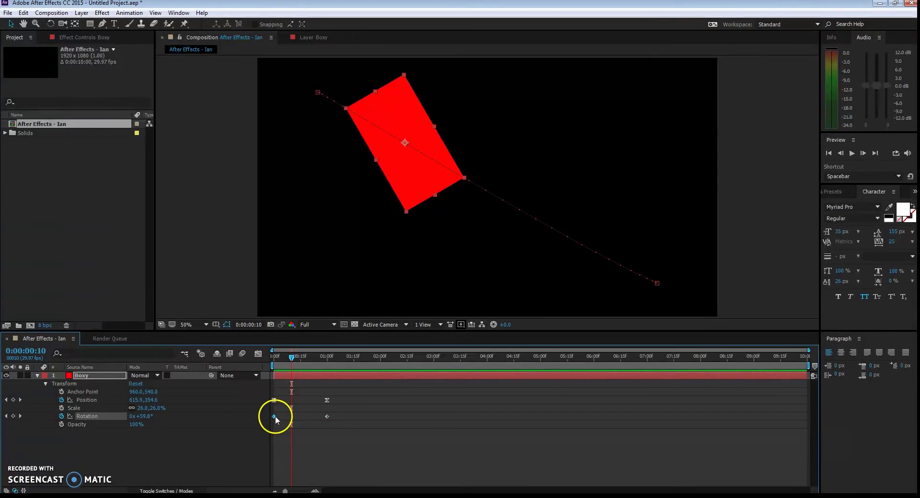
left_click_drag(293, 357, 268, 358)
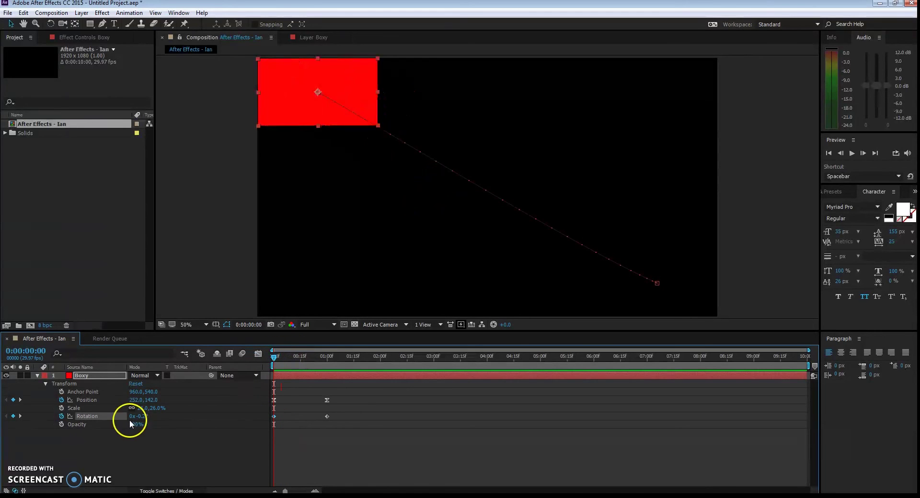
left_click_drag(326, 355, 247, 353)
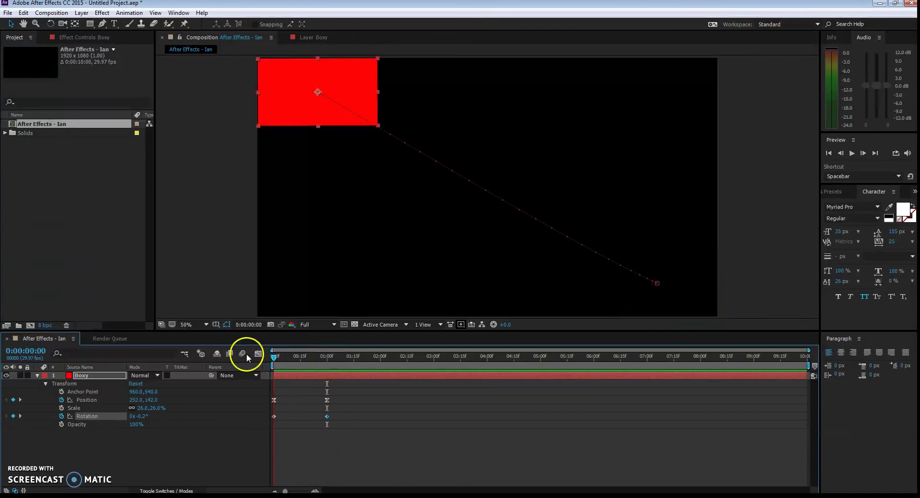
Preview Boxy's rotating slide and return to frame zero
left_click(852, 154)
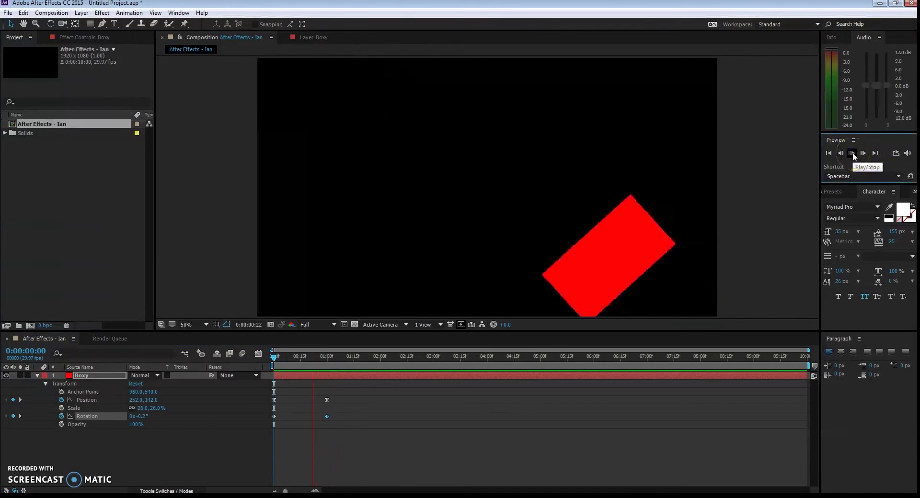
left_click(852, 153)
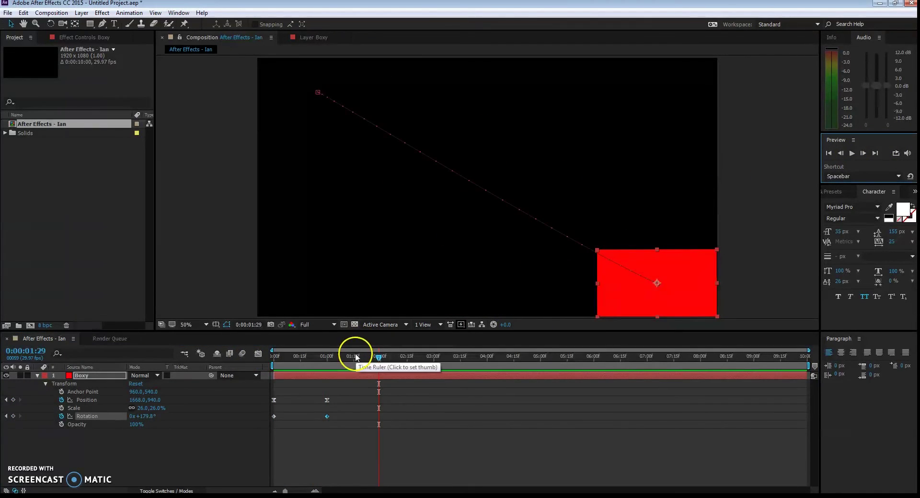
left_click(276, 358)
left_click(852, 154)
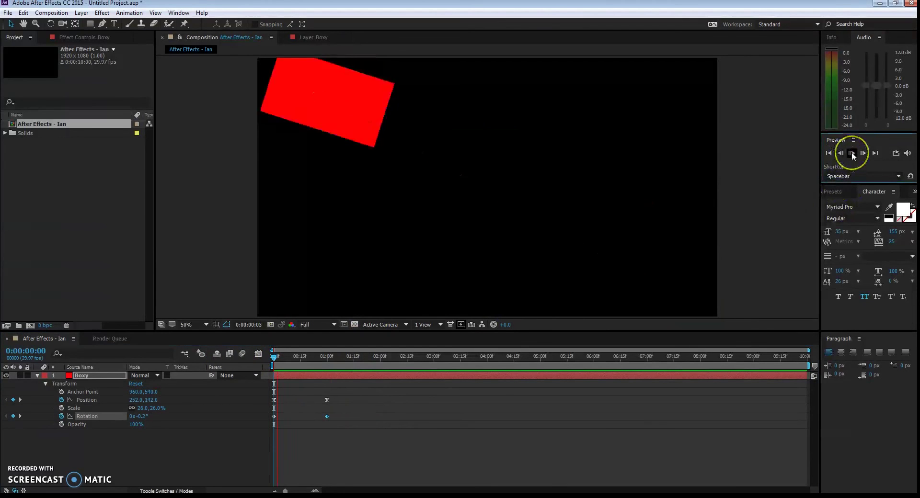
left_click(683, 151)
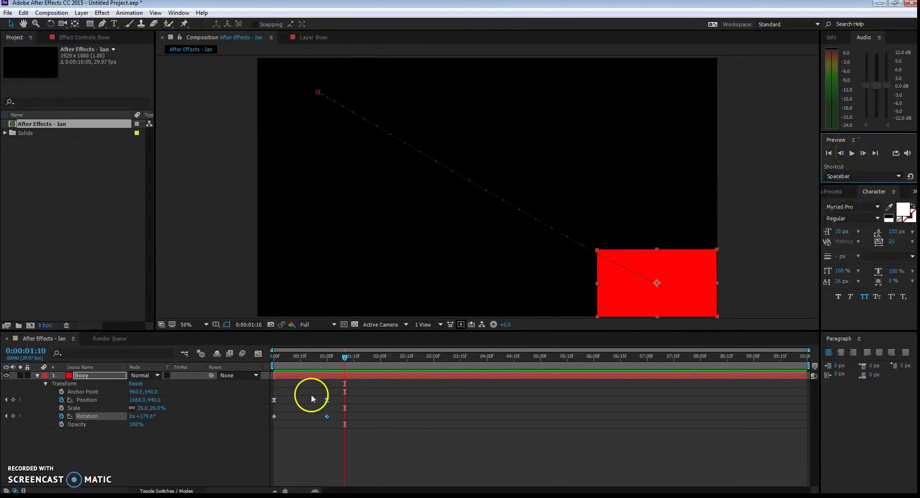
left_click_drag(326, 356, 258, 359)
Apply Easy Ease to Boxy's Rotation keyframes
left_click(280, 416)
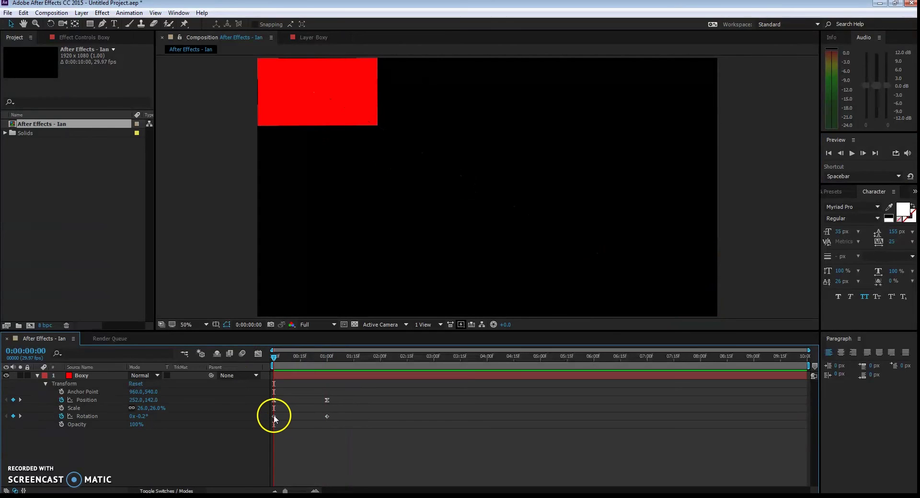
left_click_drag(348, 410, 325, 421)
right_click(327, 416)
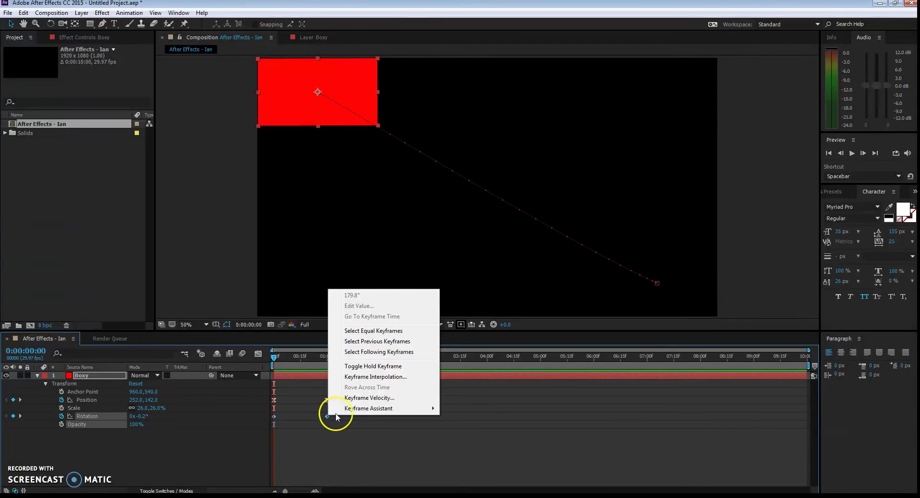
mouse_move(355, 410)
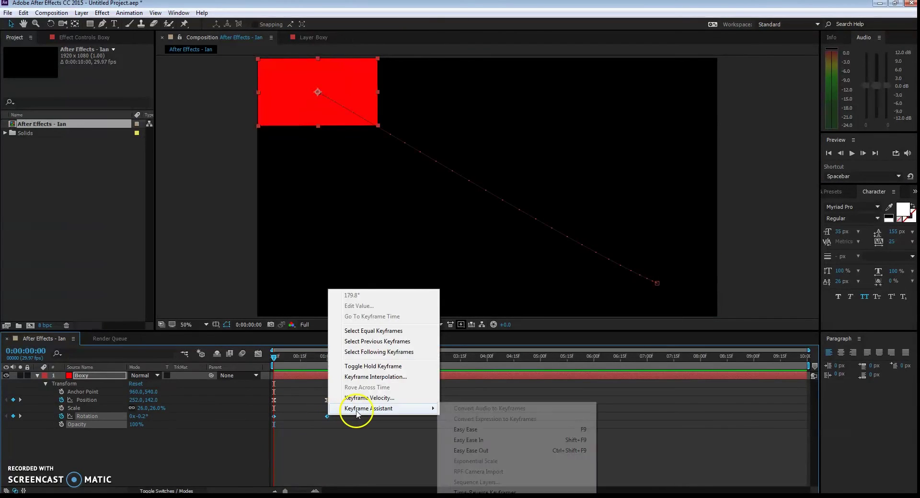
left_click(482, 431)
Play back the eased spin and slide to review it
left_click(298, 434)
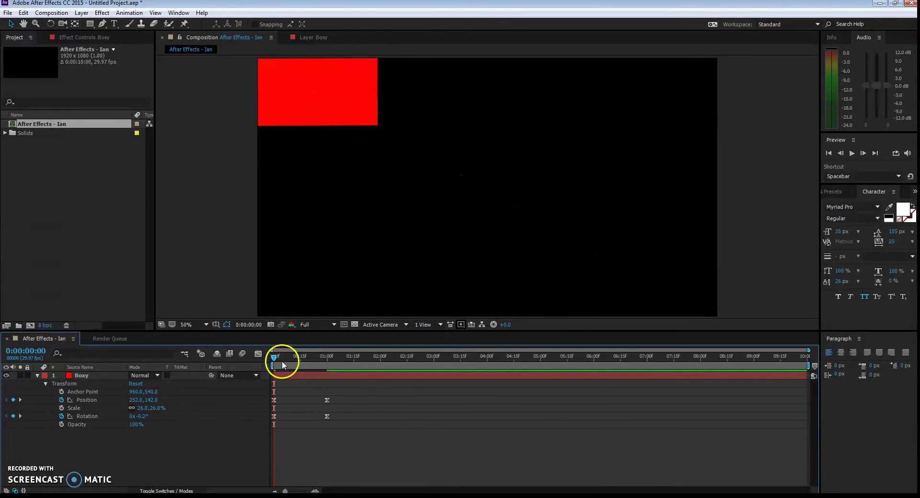
key("space")
key("space")
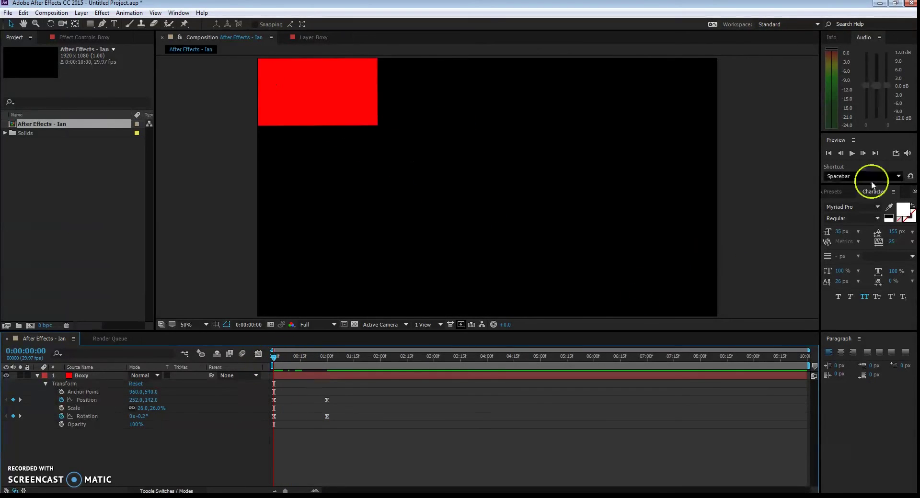
left_click(852, 153)
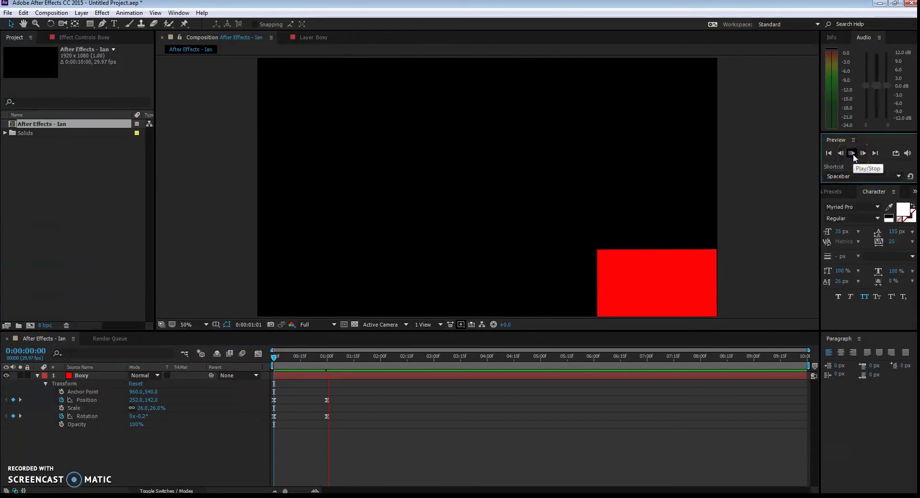
left_click(251, 357)
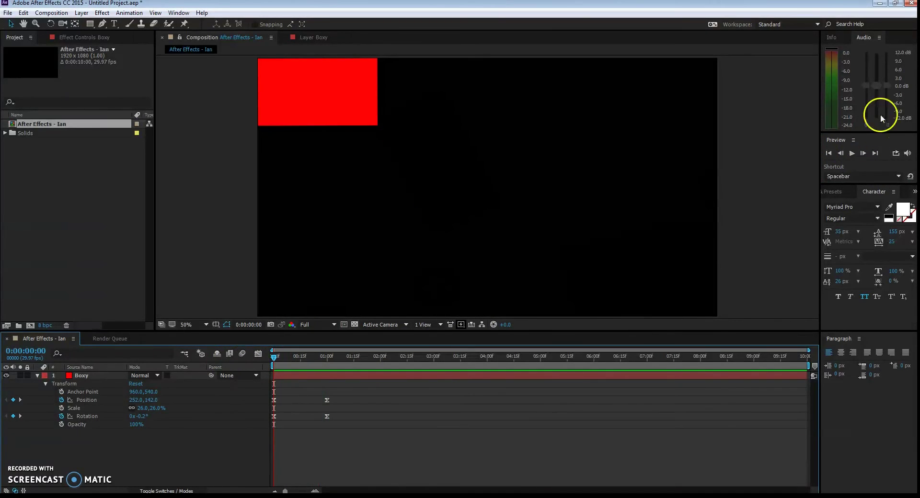
left_click(852, 153)
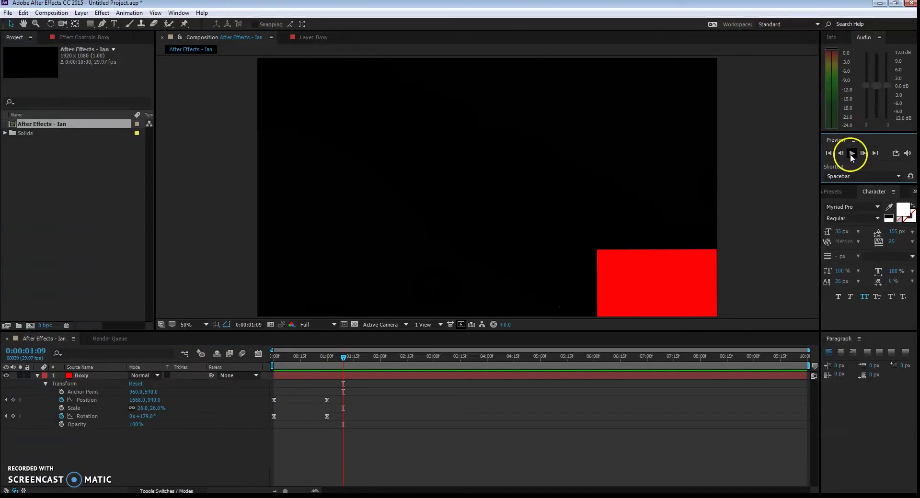
Open Boxy in the Layer panel and draw two circular eye masks with the Ellipse Tool
left_click_drag(332, 355, 262, 360)
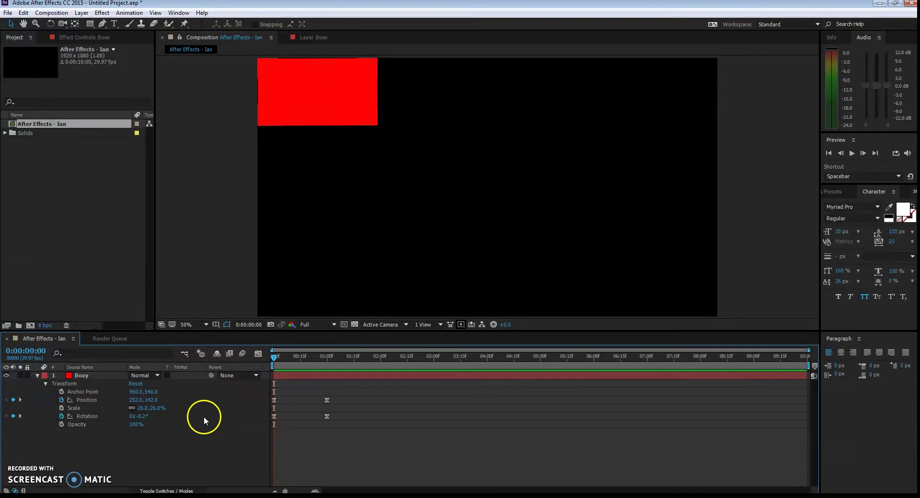
left_click(77, 376)
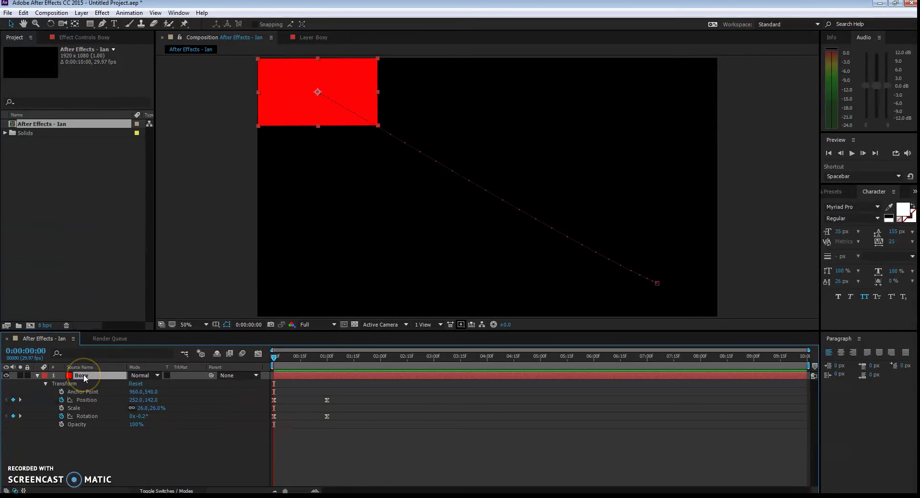
double_click(83, 375)
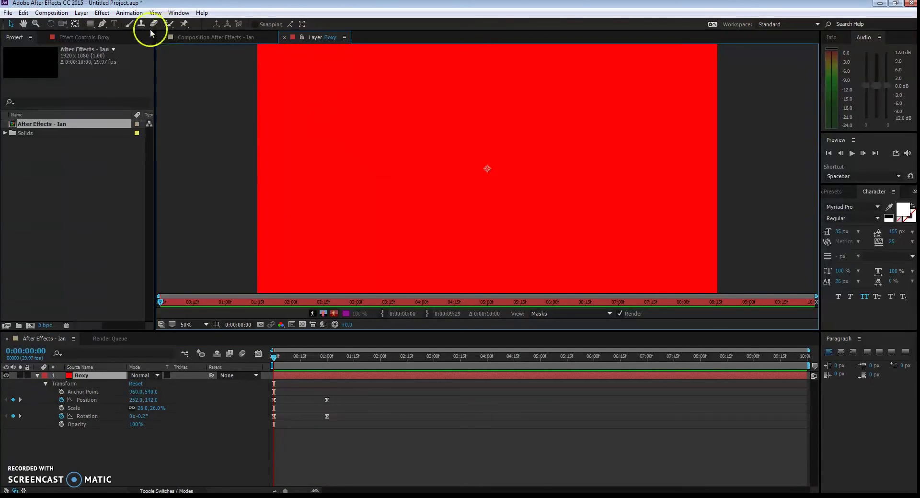
left_click(89, 26)
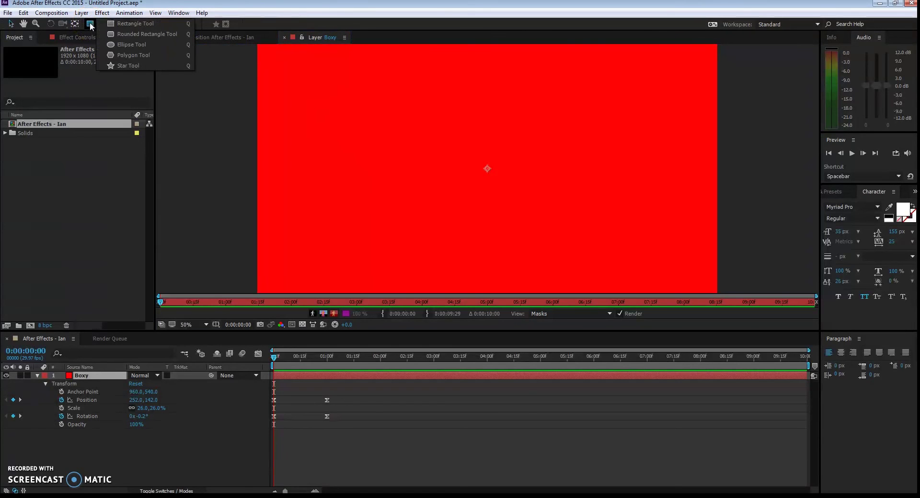
left_click(124, 45)
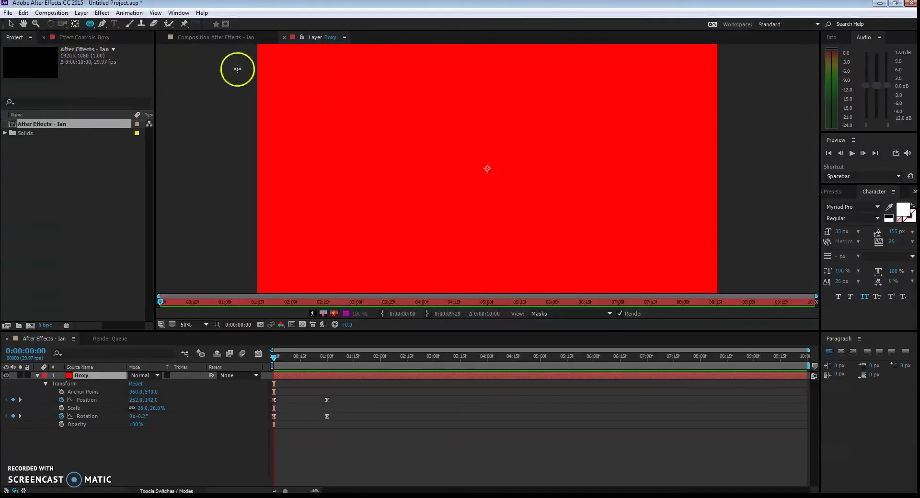
left_click_drag(278, 56, 376, 150)
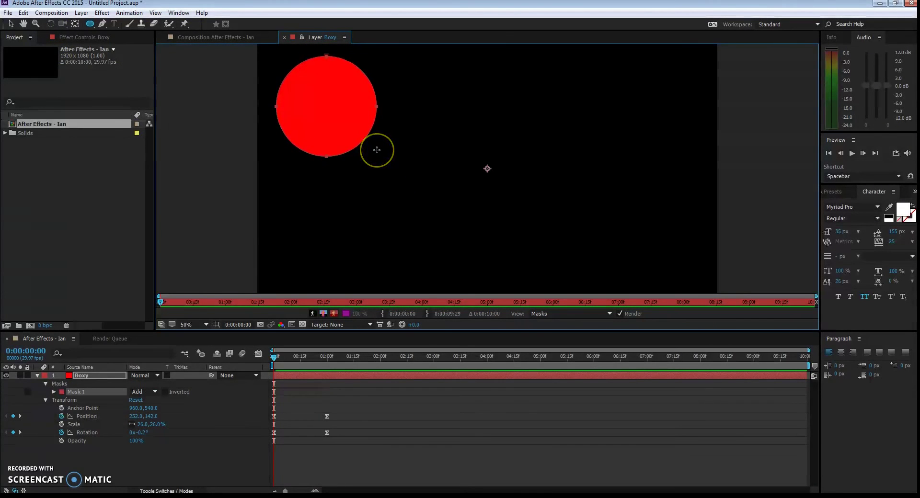
left_click(85, 402)
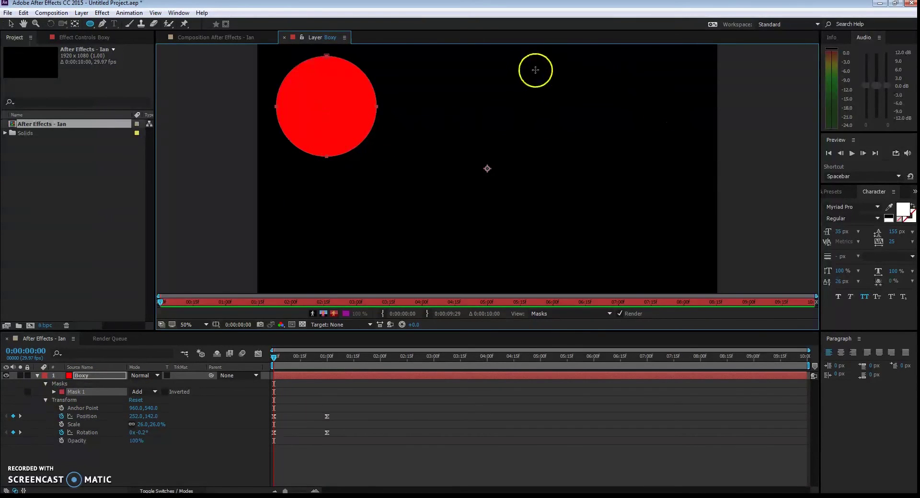
left_click_drag(536, 70, 646, 141)
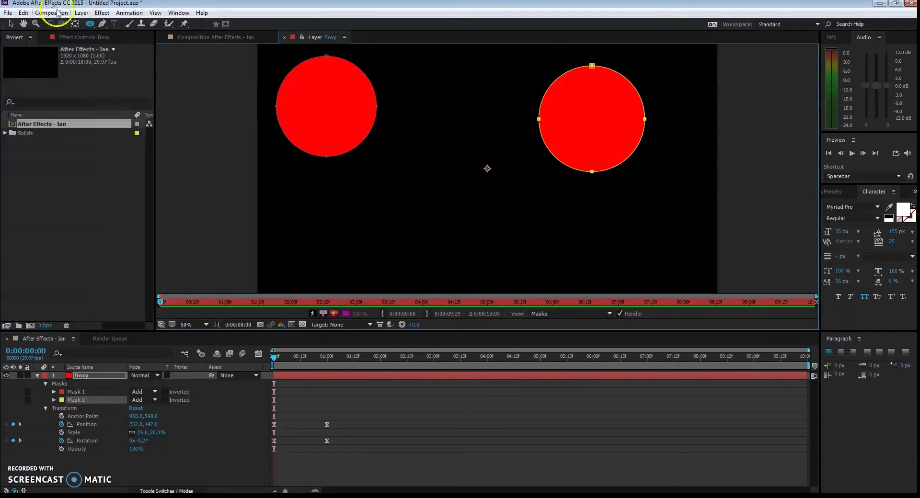
Draw a closed zigzag mouth mask with the Pen Tool
left_click(102, 24)
left_click(318, 221)
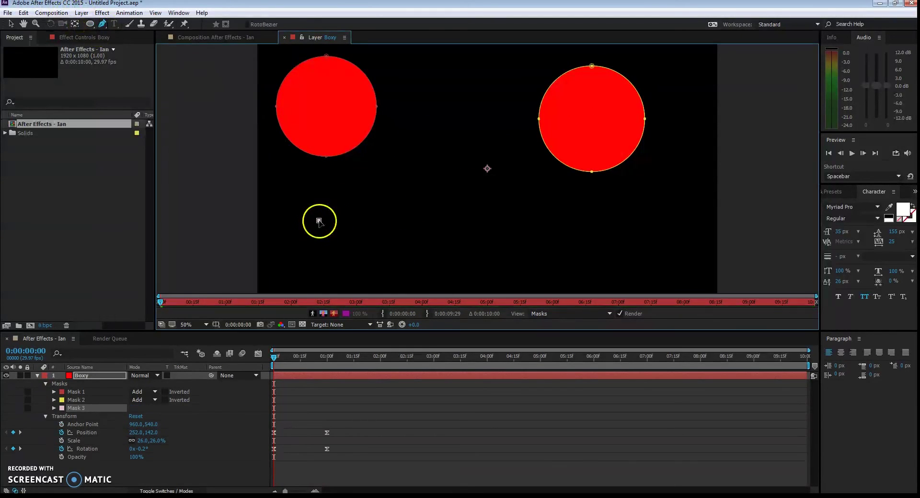
left_click(445, 260)
left_click(601, 237)
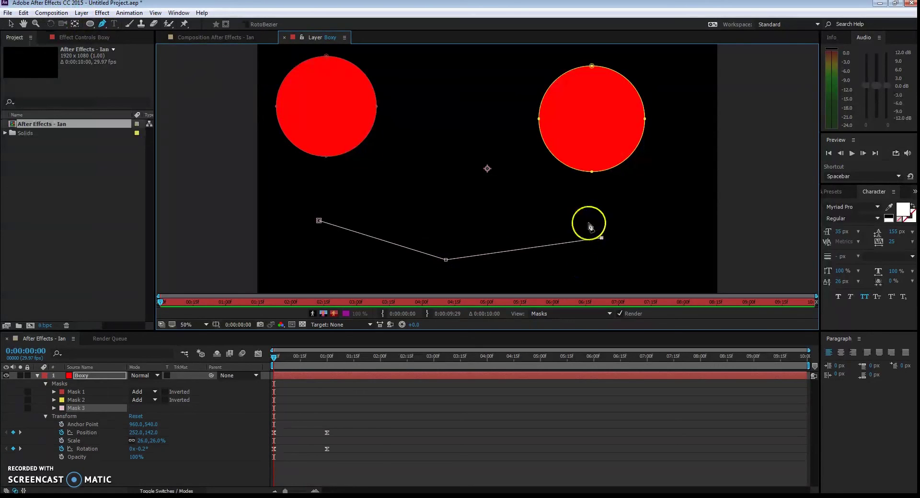
left_click(560, 224)
left_click(452, 246)
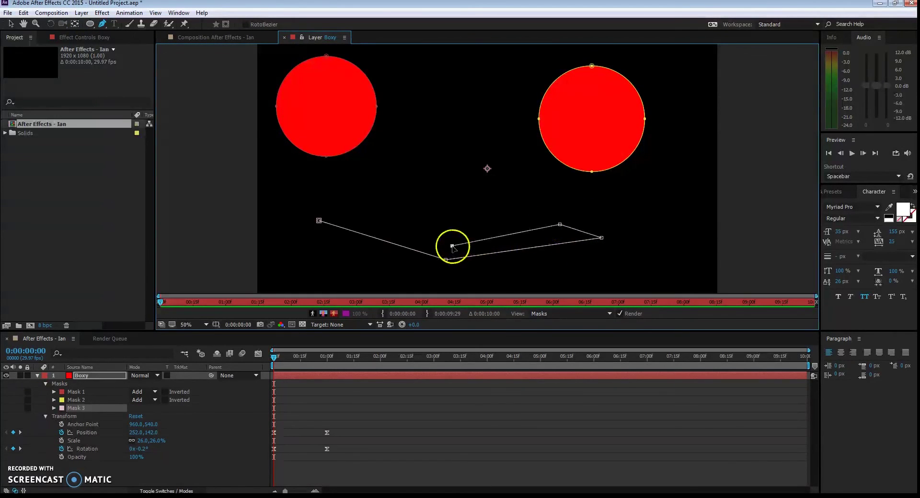
left_click(338, 217)
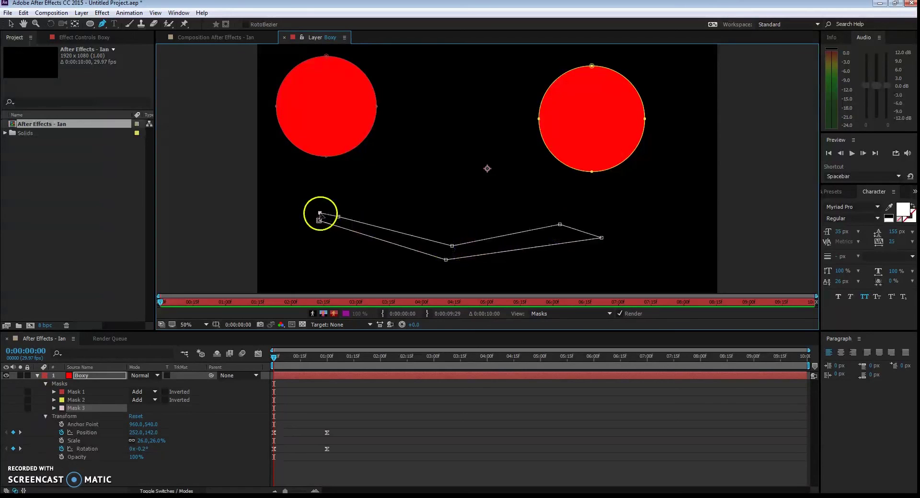
left_click(319, 213)
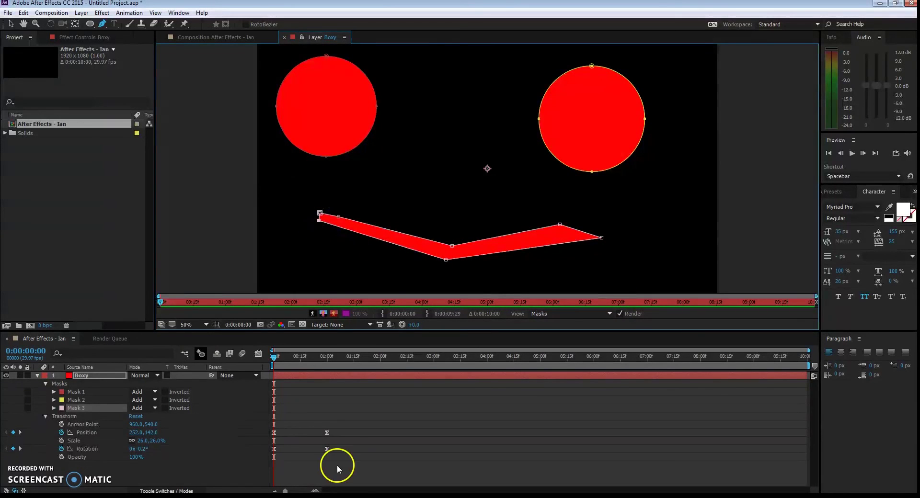
Select Masks 2 and 3, return to the composition and scrub the moving face
left_click(76, 400)
left_click(77, 407)
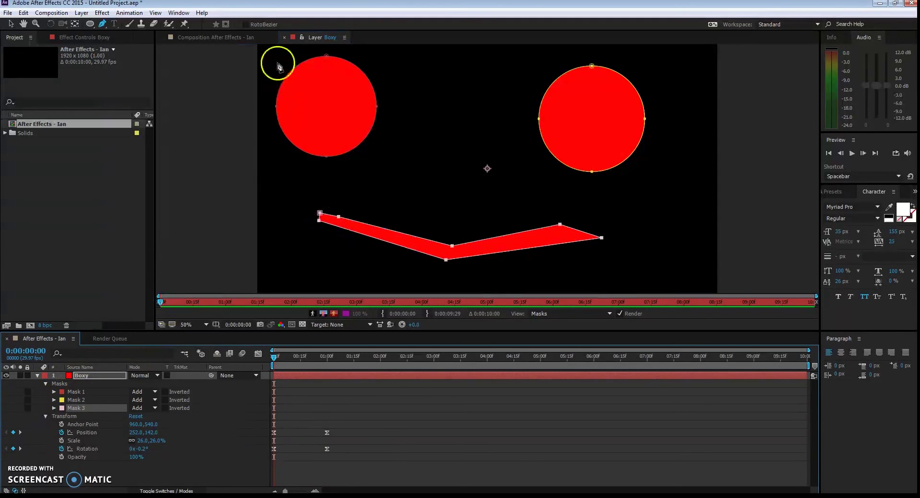
left_click(284, 37)
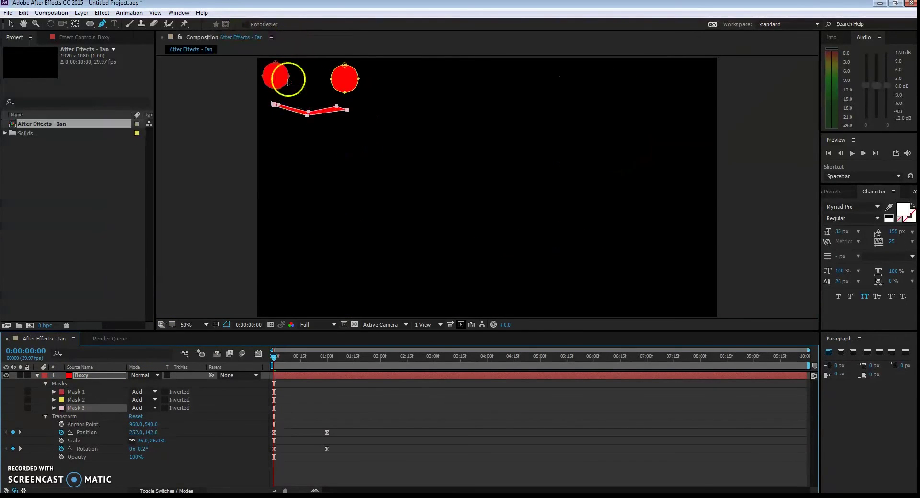
mouse_move(286, 358)
left_mouse_down()
mouse_move(316, 357)
mouse_move(274, 359)
left_mouse_up()
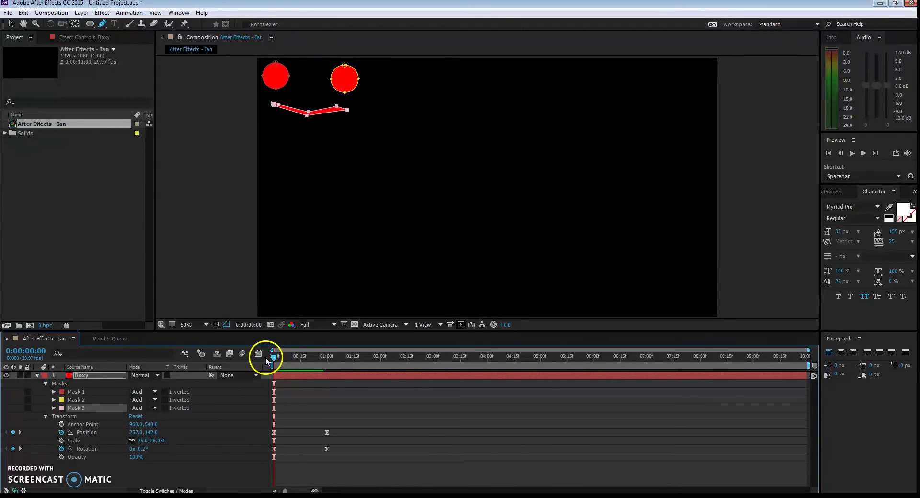
Show layer names, confirm Boxy's name and collapse its Transform properties
left_click(87, 368)
left_click(83, 376)
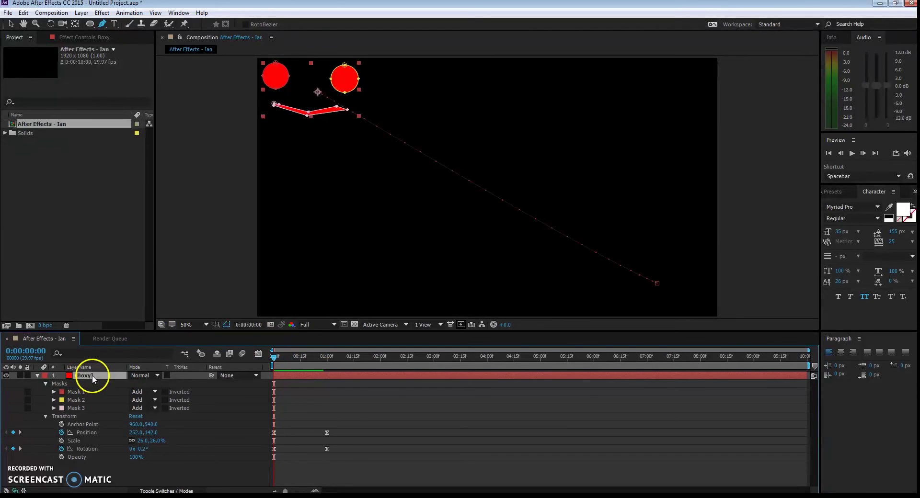
double_click(92, 375)
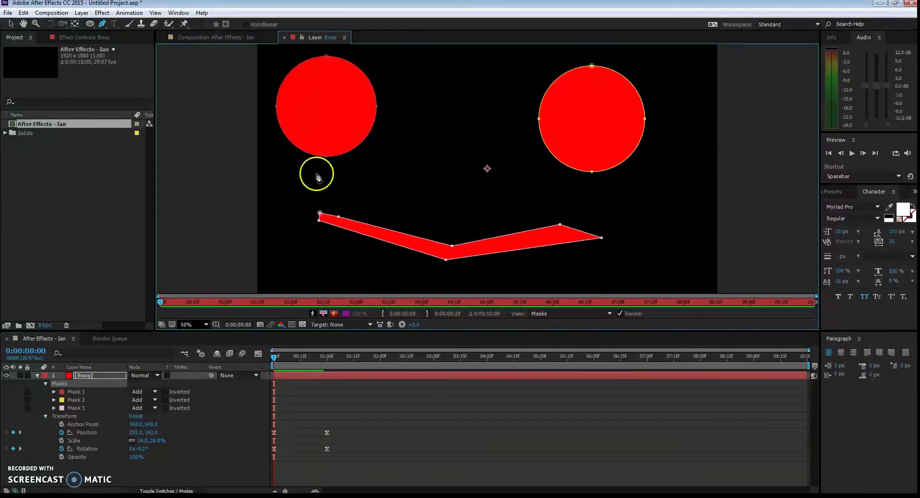
left_click(89, 24)
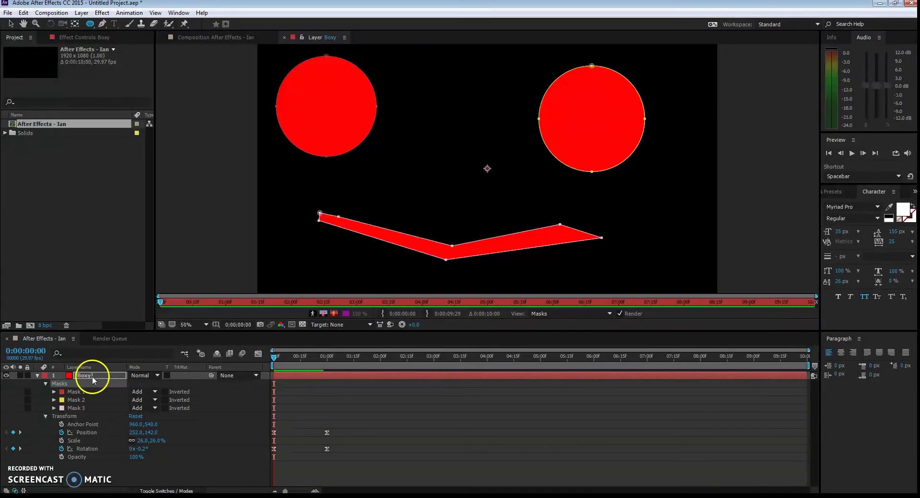
key("Return")
left_click(242, 37)
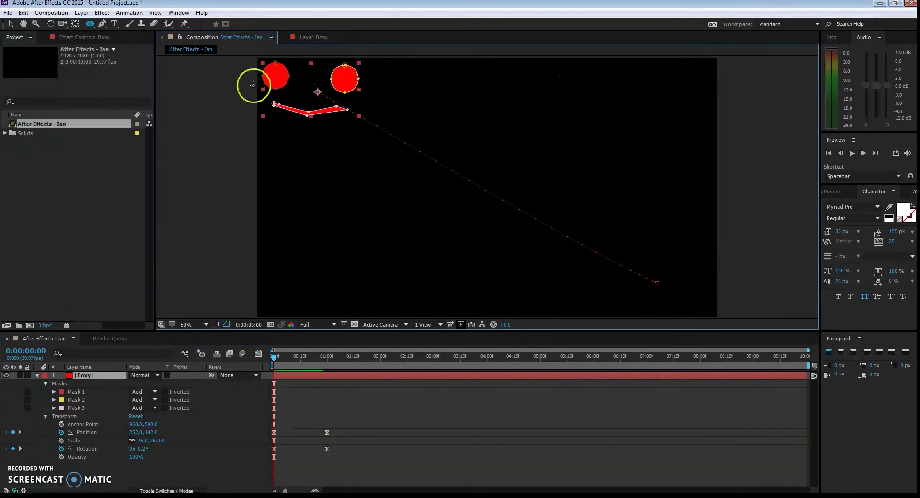
left_click(46, 416)
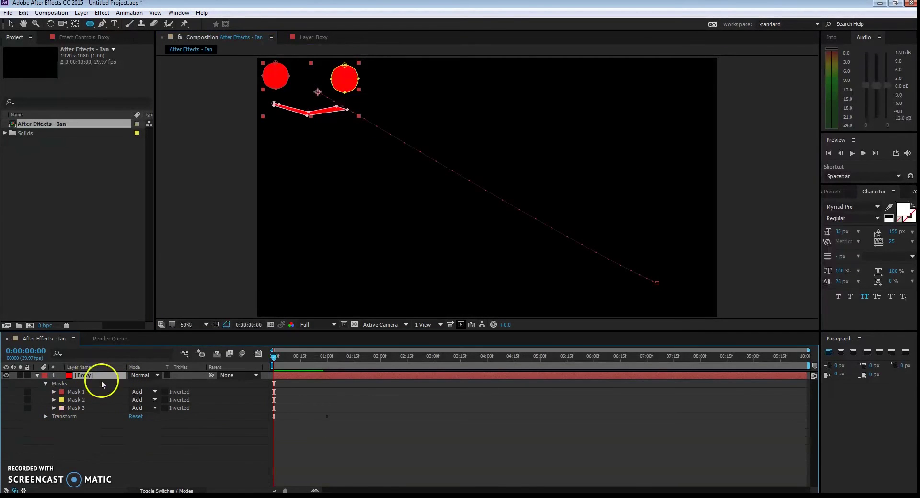
Create a comp-sized white (FFFFFF) solid named 'boxy boxy body' above Boxy
left_click(81, 13)
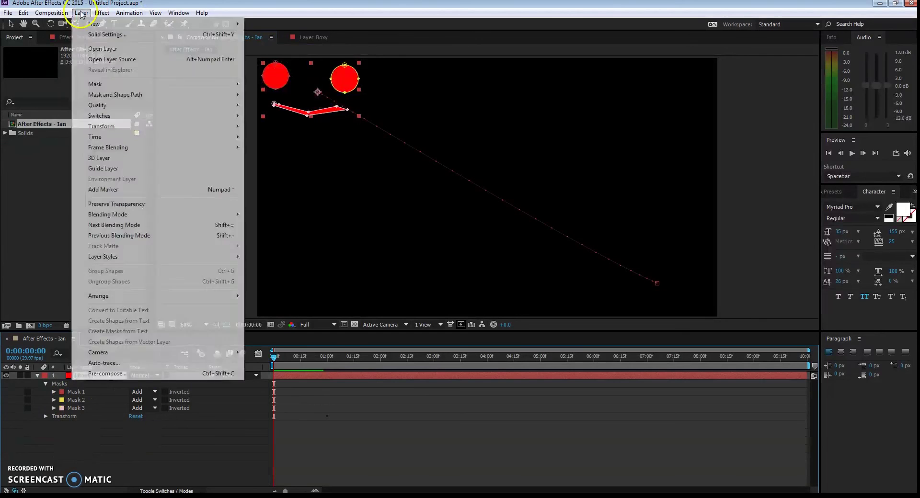
mouse_move(98, 25)
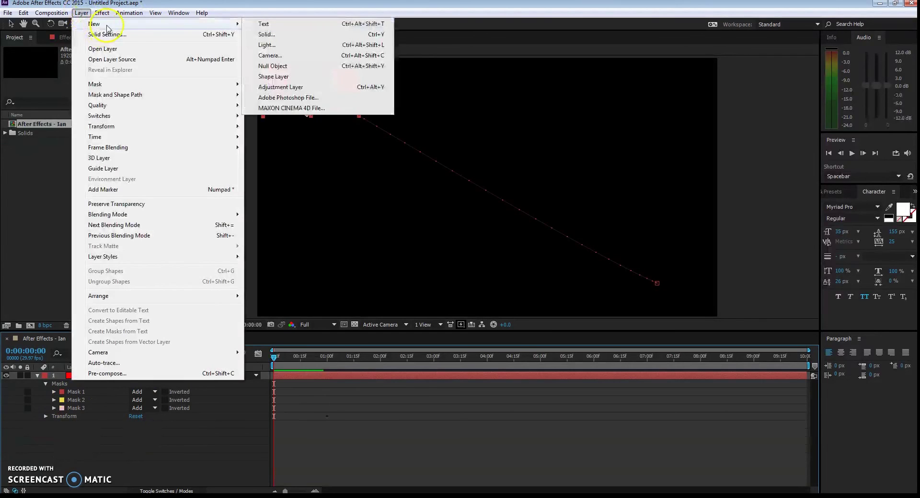
left_click(277, 37)
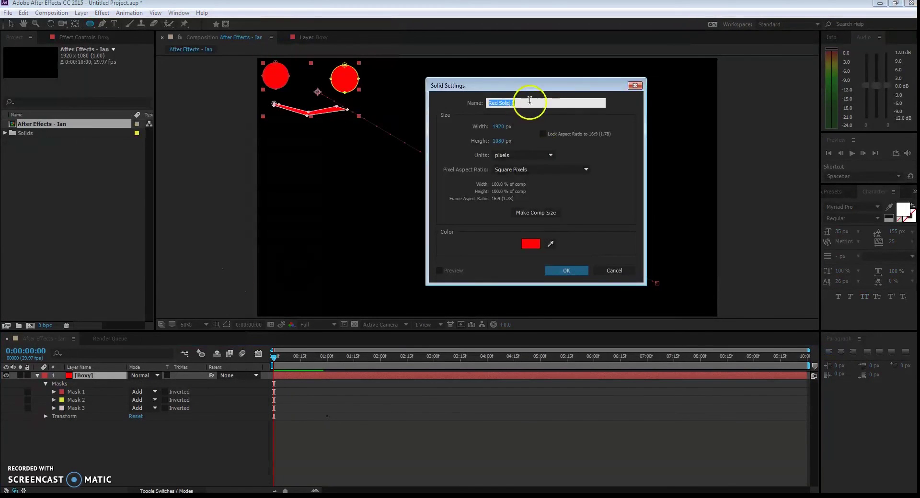
type("boxy boxy body")
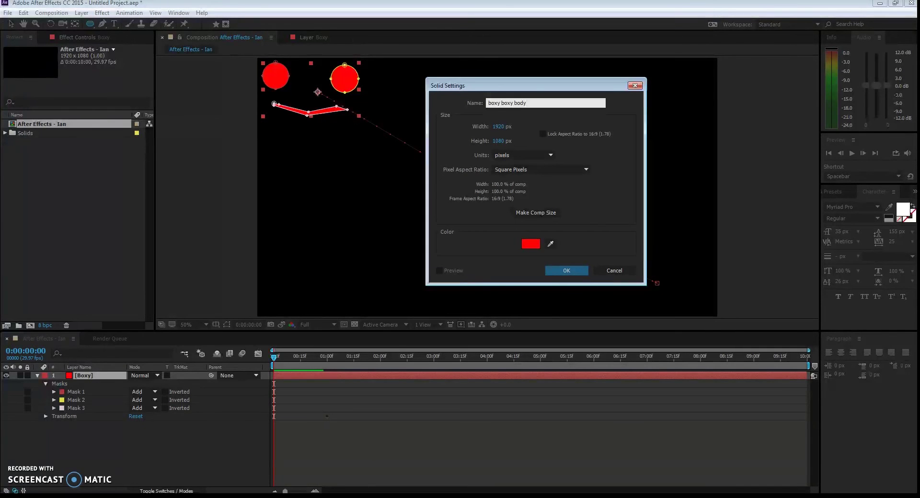
left_click(531, 246)
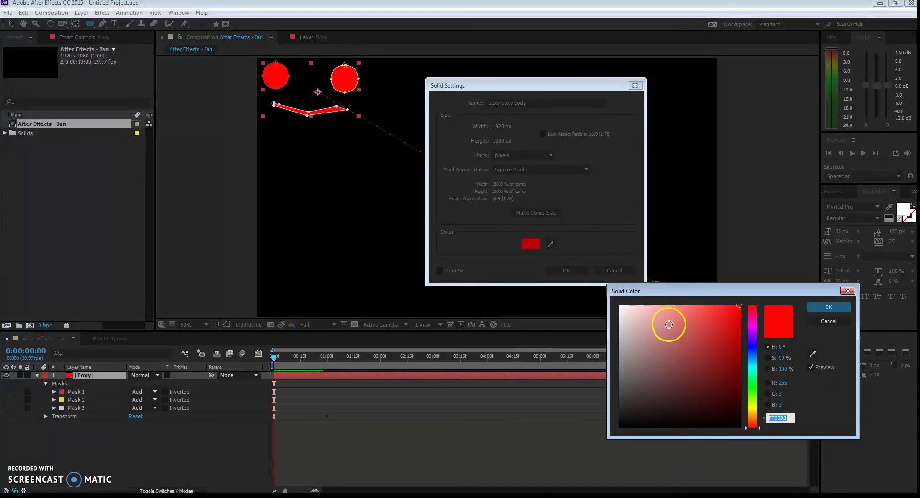
left_click(620, 306)
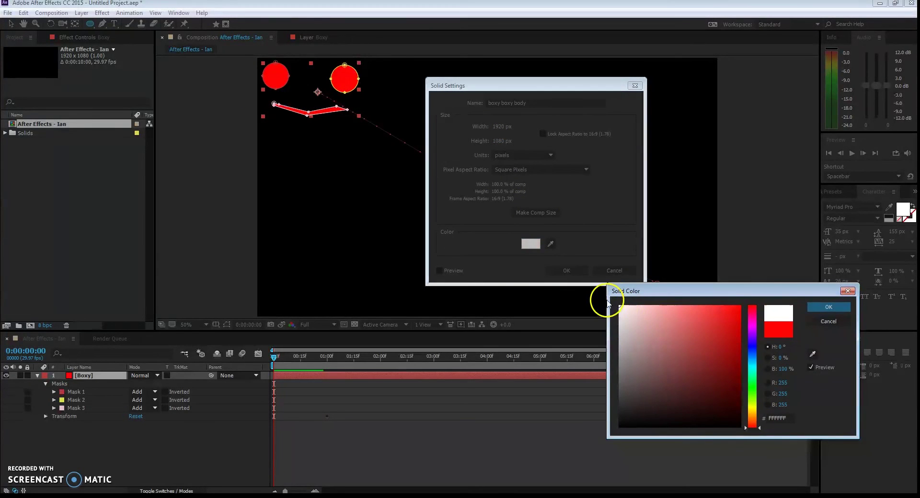
left_click(832, 306)
Confirm the white solid and briefly hide it to check the face beneath
left_click(567, 272)
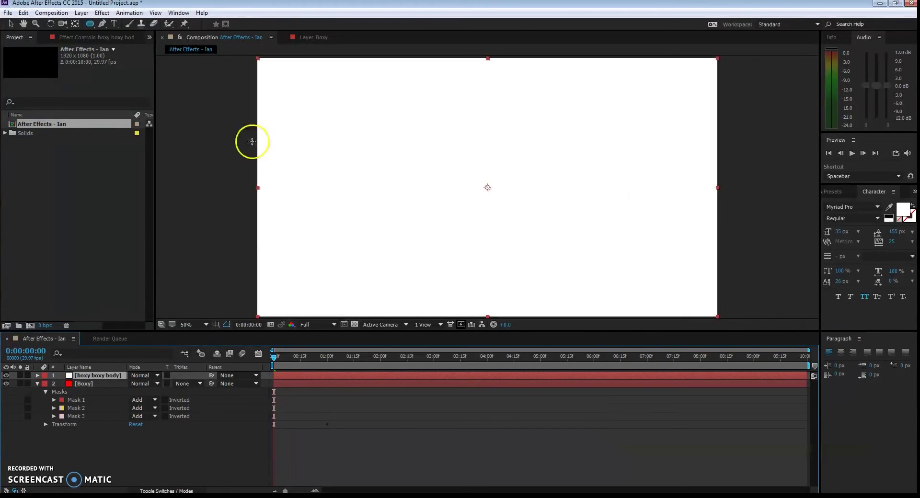
left_click(6, 375)
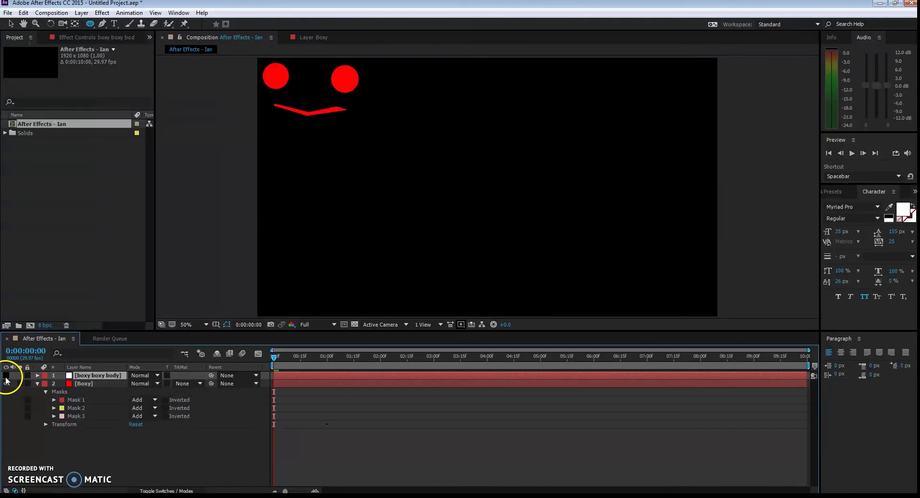
left_click(6, 376)
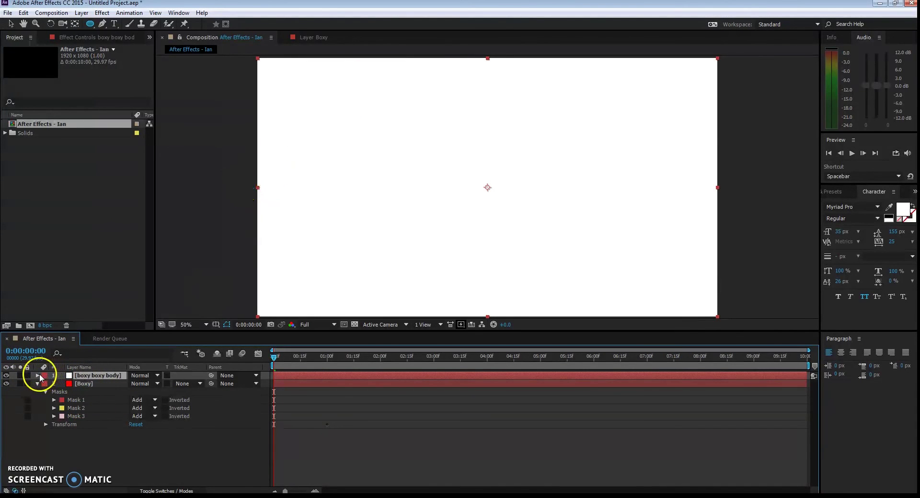
left_click(38, 374)
Scale the boxy boxy body solid down to 26%
left_click(37, 376)
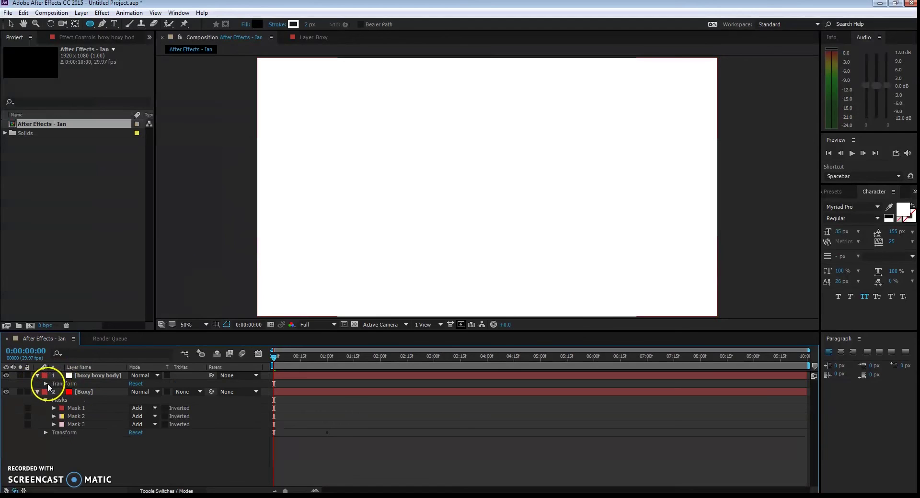
left_click(46, 384)
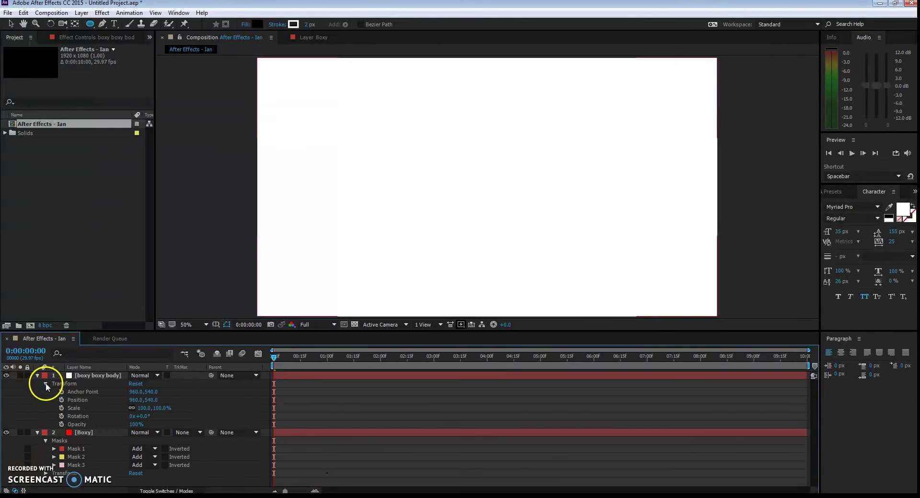
left_click(76, 409)
left_click_drag(144, 408, 108, 408)
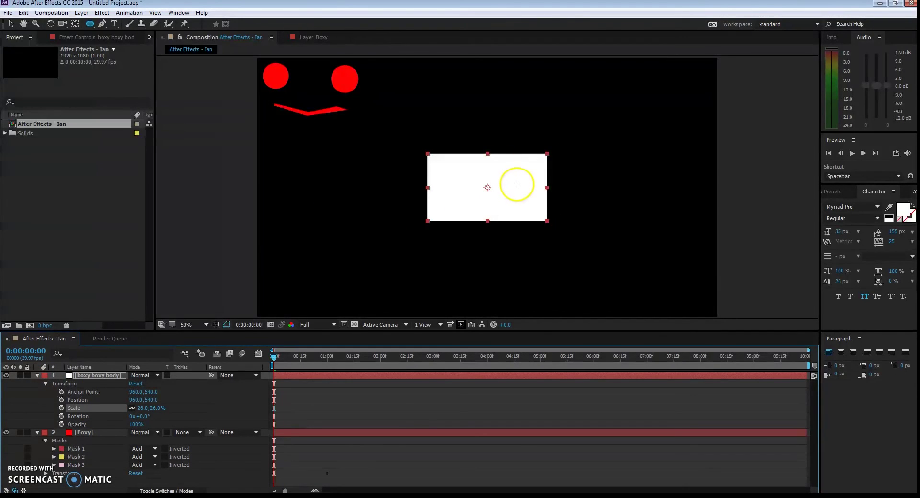
Move the white solid to the top-left and place it beneath the Boxy layer
left_click(11, 24)
left_click_drag(514, 212, 354, 90)
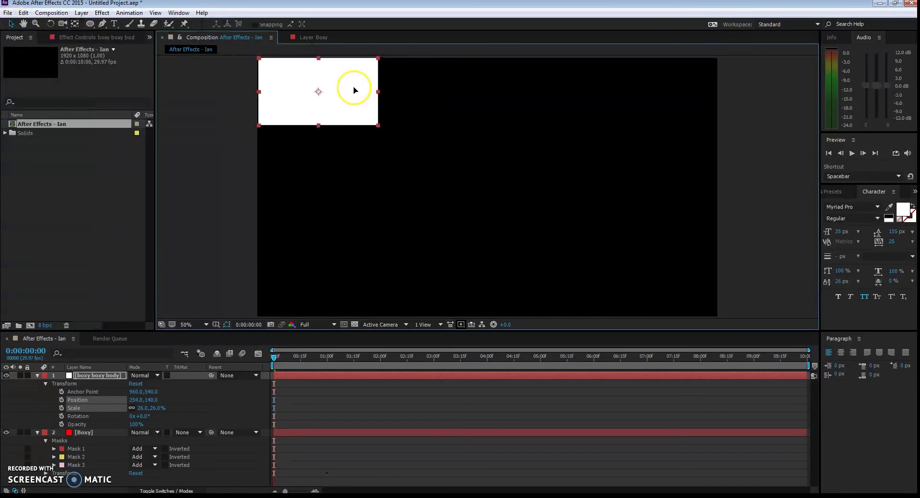
left_click_drag(102, 375, 86, 481)
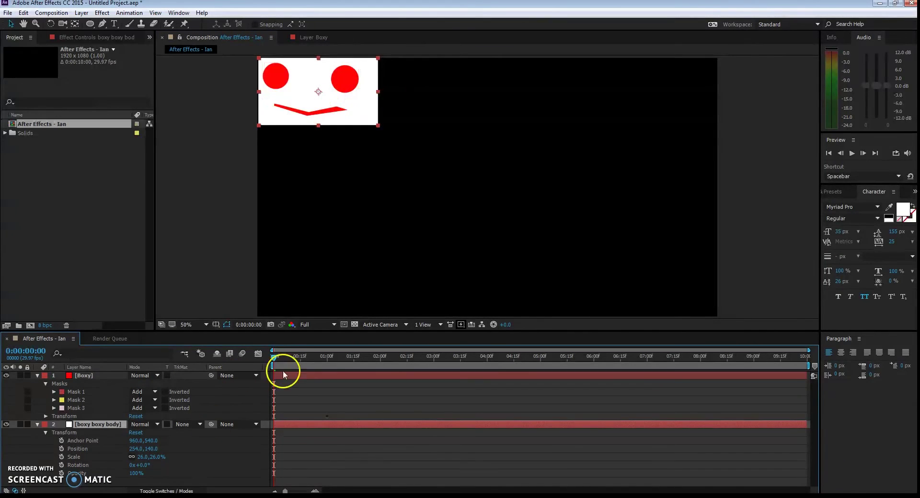
Check frame 8 and show Boxy's Transform properties instead of its masks
mouse_move(275, 357)
left_mouse_down()
mouse_move(318, 358)
mouse_move(258, 359)
mouse_move(314, 360)
mouse_move(268, 362)
left_mouse_up()
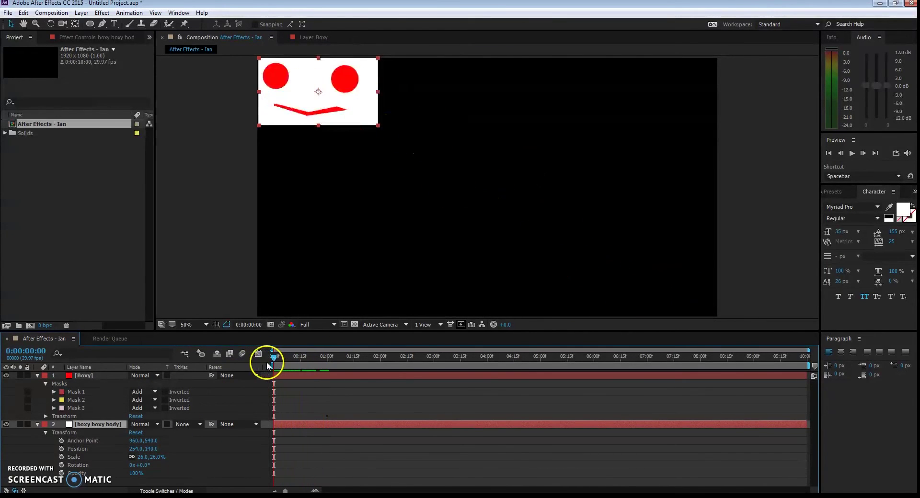
left_click(38, 375)
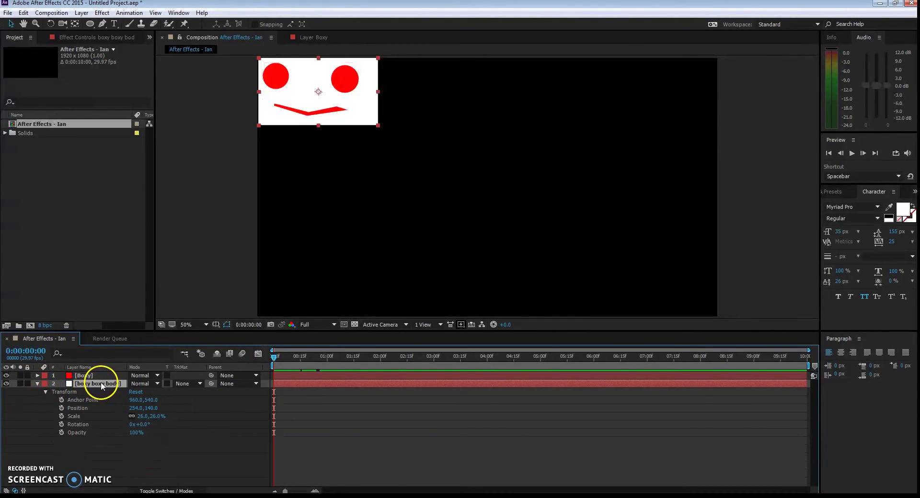
left_click(77, 376)
left_click(38, 375)
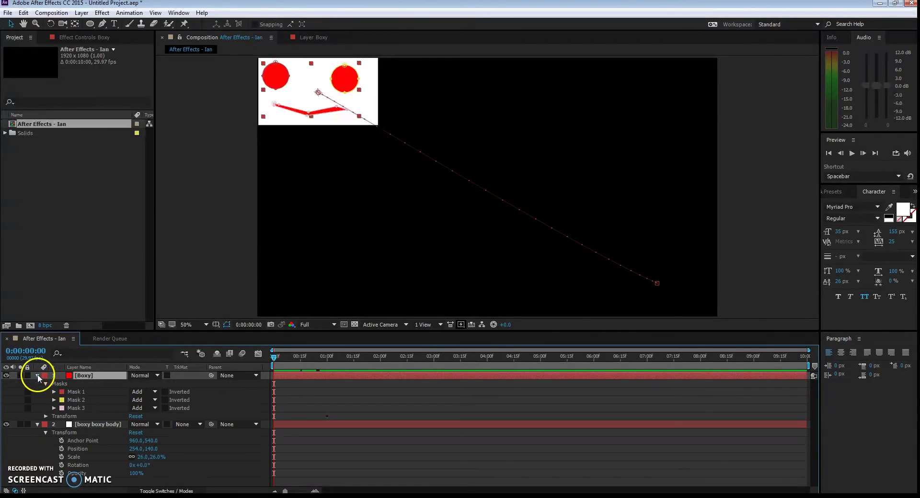
left_click(45, 383)
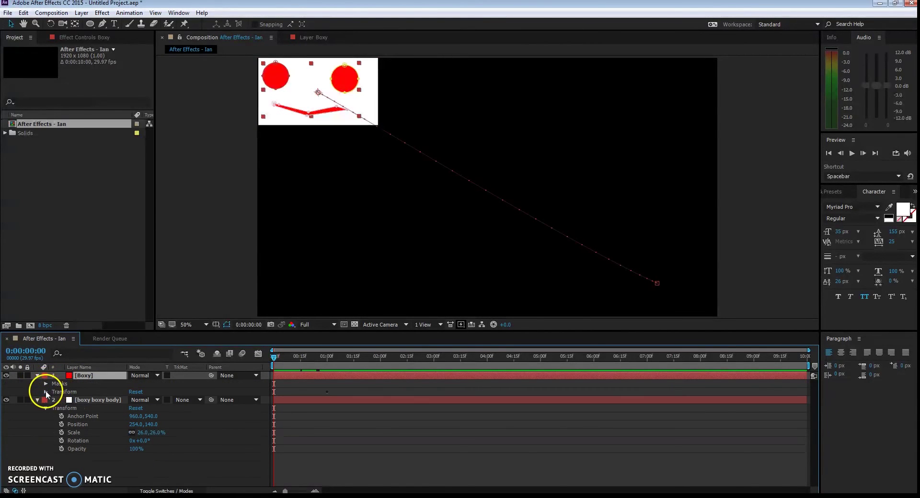
left_click(46, 392)
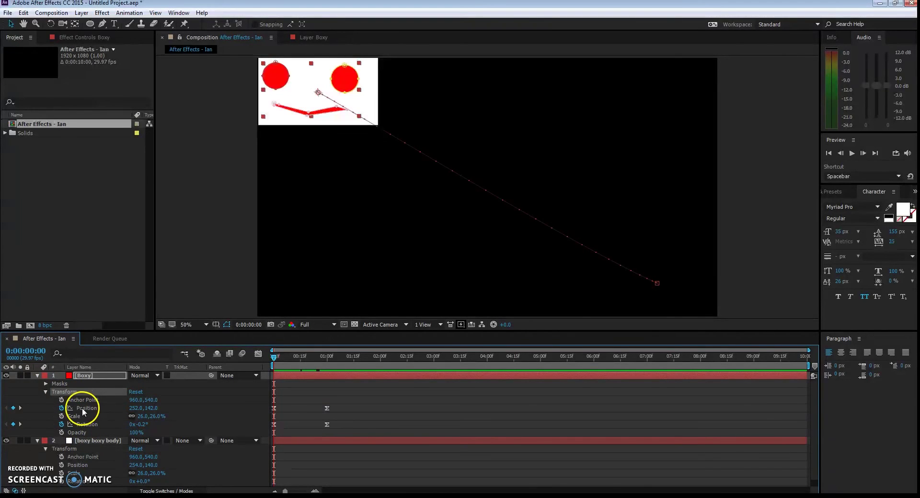
Inspect Boxy's animated Position and Rotation keyframes, then fold its Transform away
left_click(83, 410)
left_click(87, 424)
left_click(87, 407)
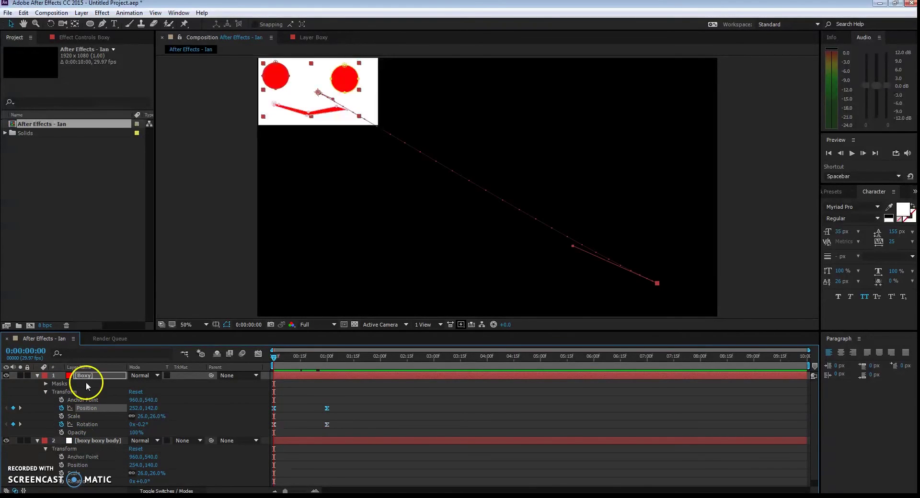
left_click(87, 377)
left_click(92, 440)
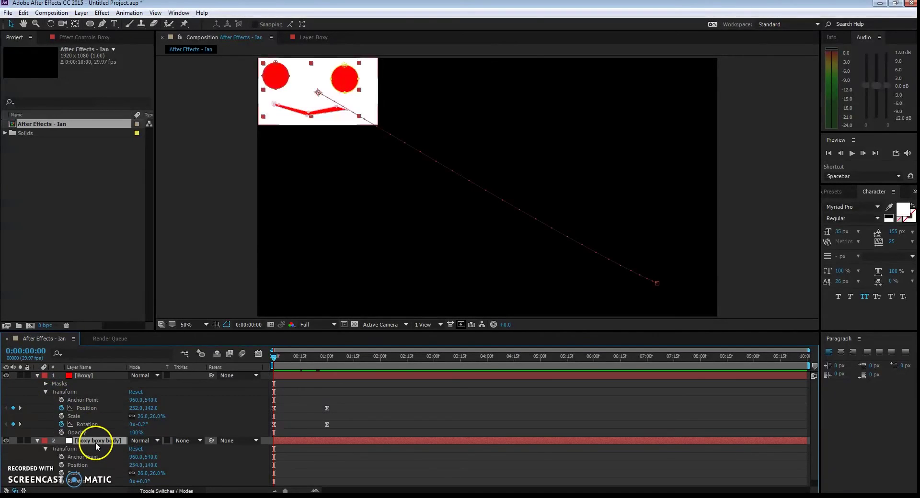
left_click(46, 393)
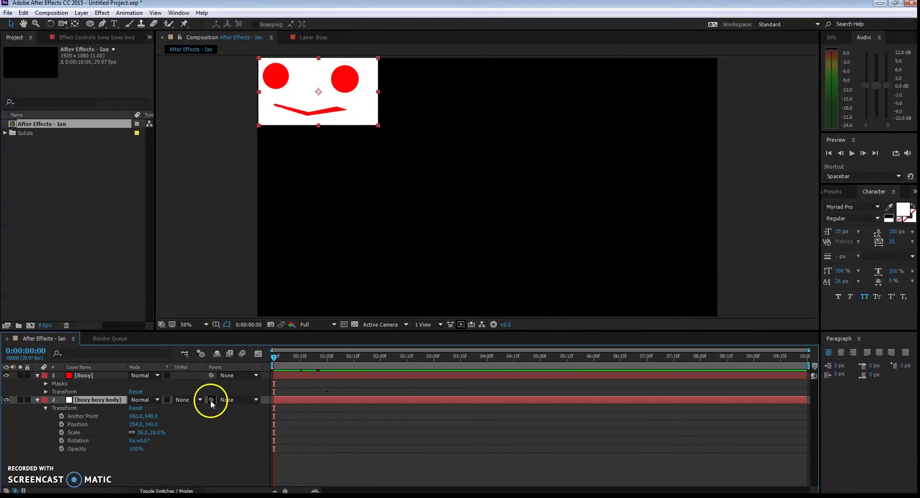
Parent boxy boxy body to 1. Boxy and preview the animation to frame 29
left_click_drag(211, 399, 178, 390)
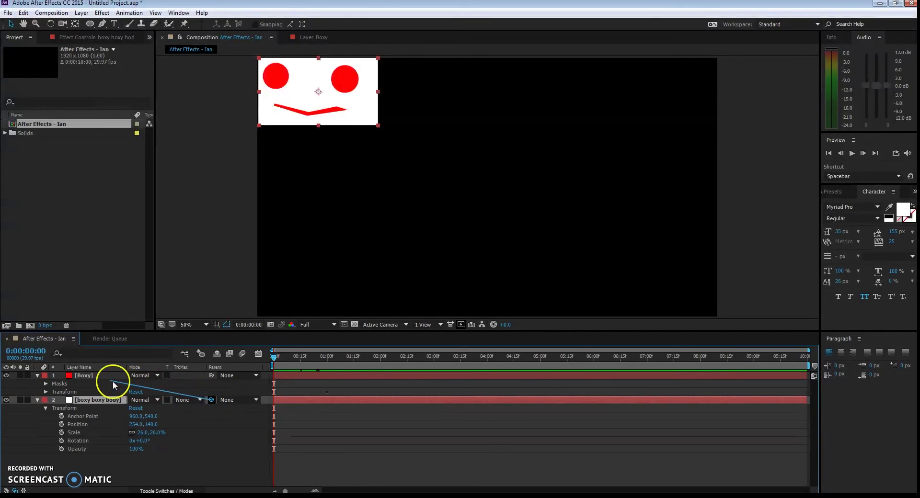
left_click_drag(113, 385, 79, 375)
mouse_move(274, 359)
left_mouse_down()
mouse_move(326, 360)
mouse_move(266, 361)
mouse_move(275, 355)
left_mouse_up()
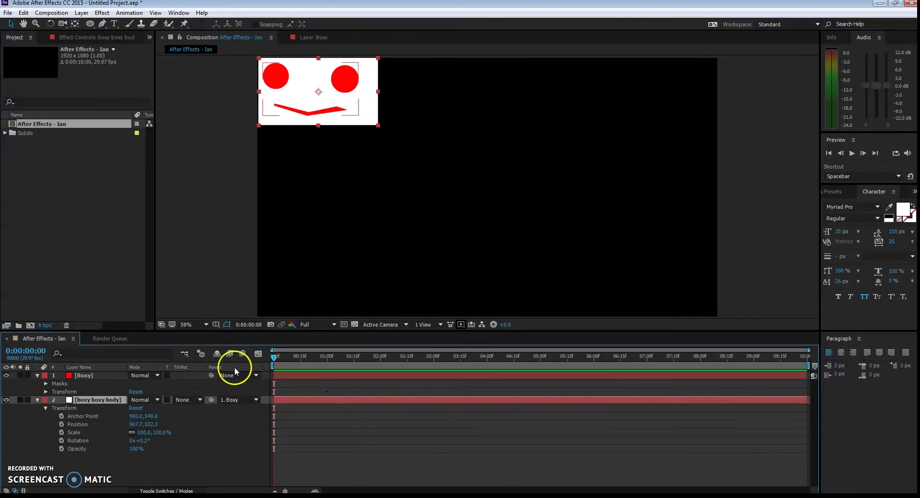
left_click_drag(211, 401, 100, 375)
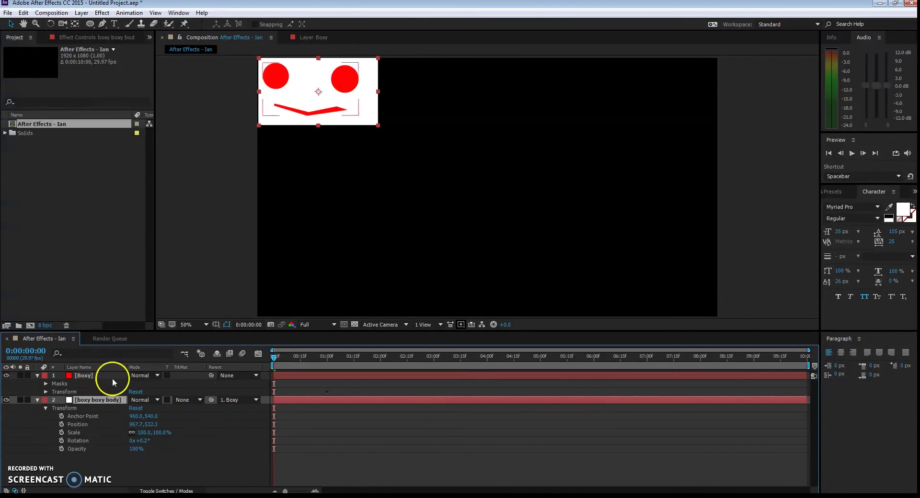